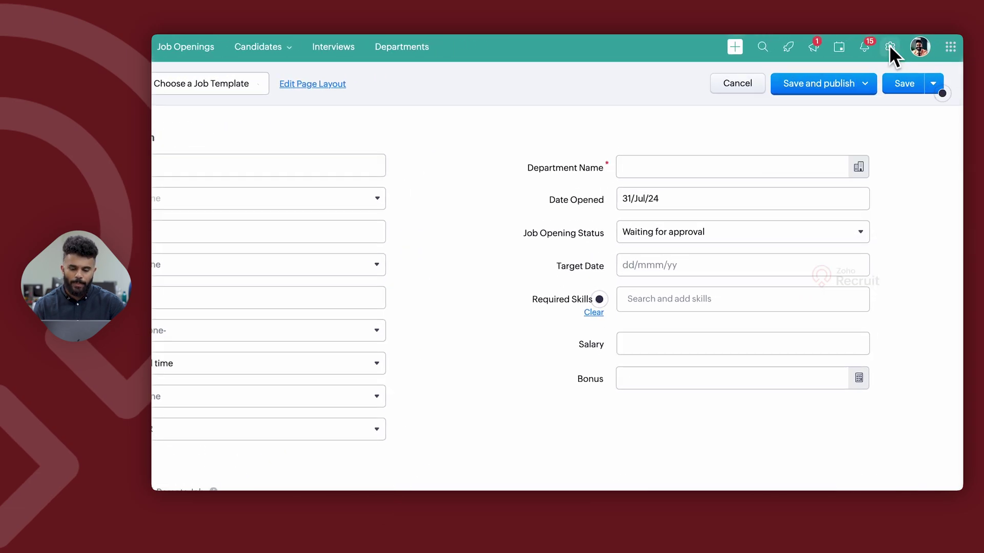
Step: Open the layout editor of the Job Openings module from the customization settings
{"action": "left_click", "coordinate": [889, 45]}
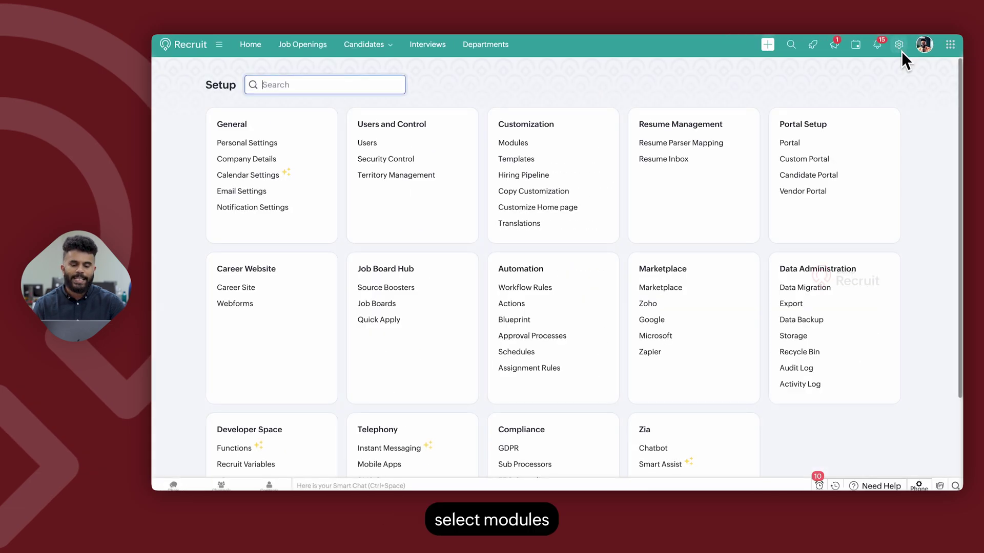
{"action": "left_click", "coordinate": [506, 143]}
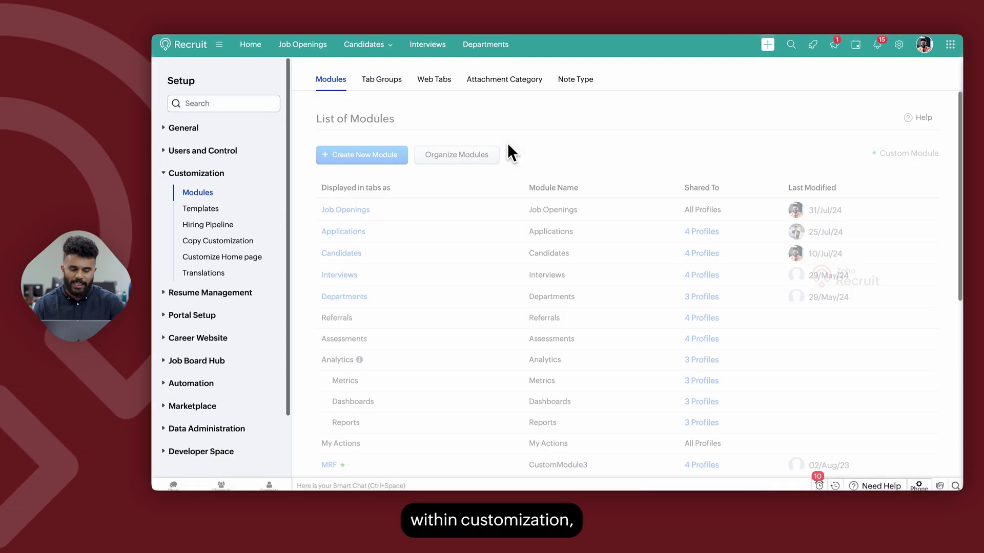
{"action": "left_click", "coordinate": [341, 211]}
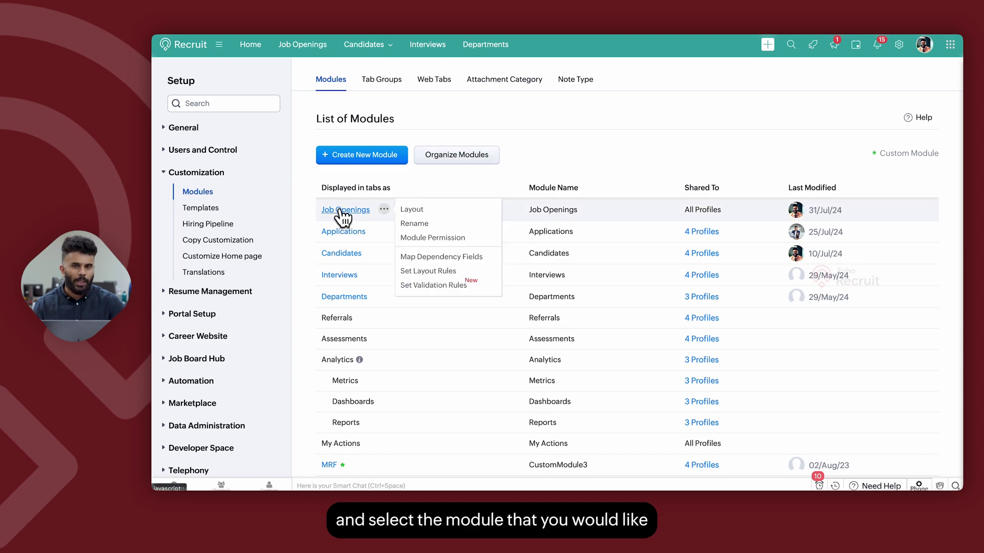
{"action": "left_click", "coordinate": [340, 210]}
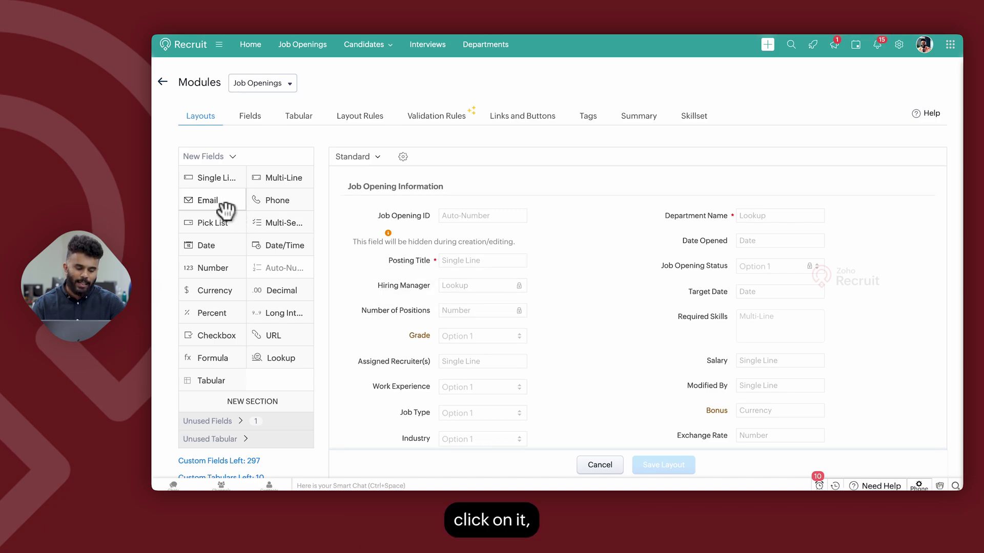
Step: Add an Email field above Posting Title in Job Opening Information and move Department Name to just below Salary
{"action": "left_click_drag", "start_coordinate": [216, 203], "coordinate": [481, 272]}
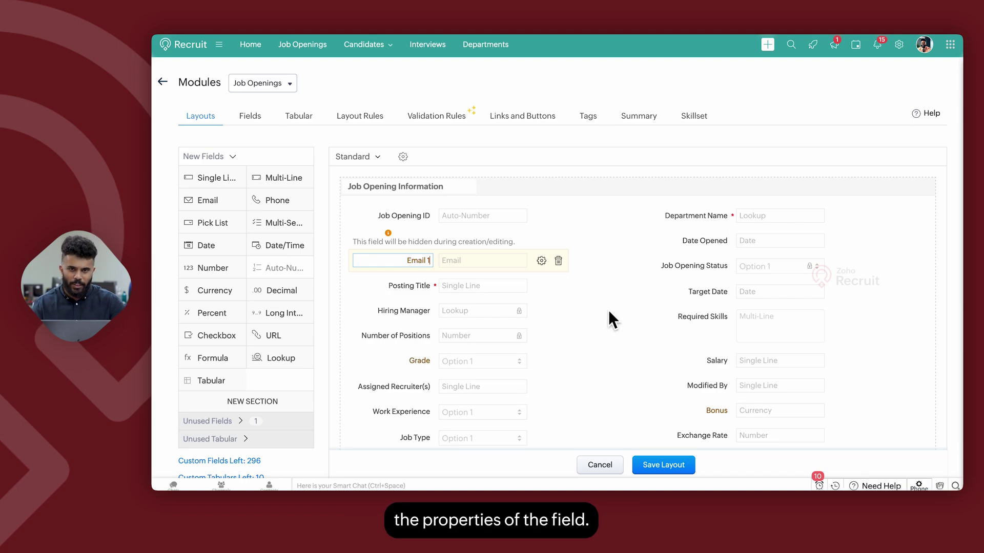
{"action": "left_click", "coordinate": [751, 217]}
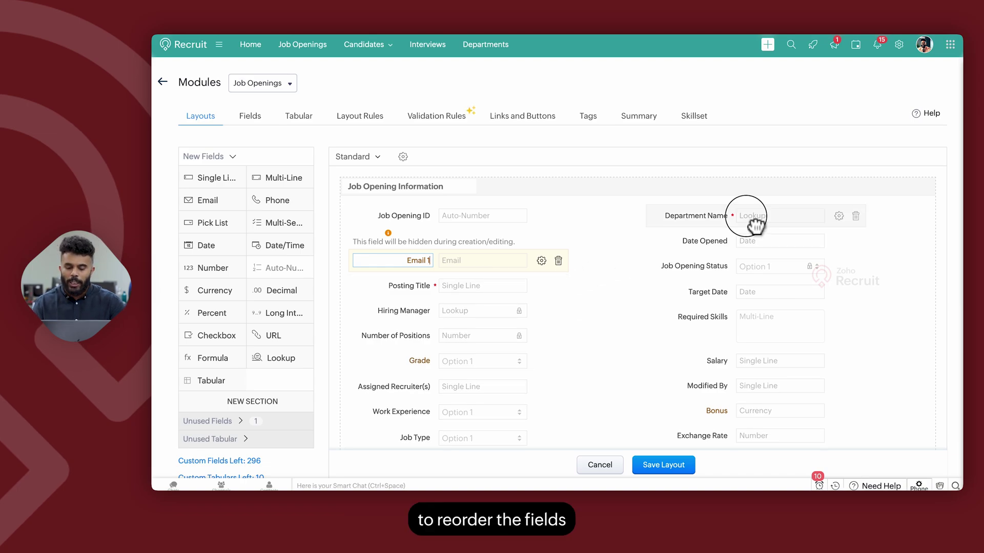
{"action": "left_click_drag", "start_coordinate": [753, 220], "coordinate": [755, 364]}
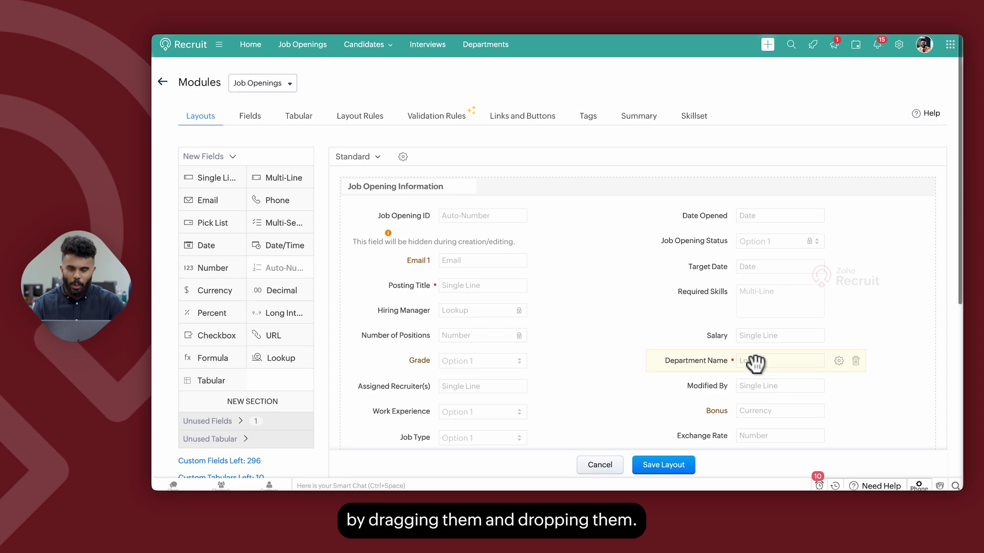
{"action": "scroll", "coordinate": [668, 345], "scroll_direction": "down", "scroll_amount": 6}
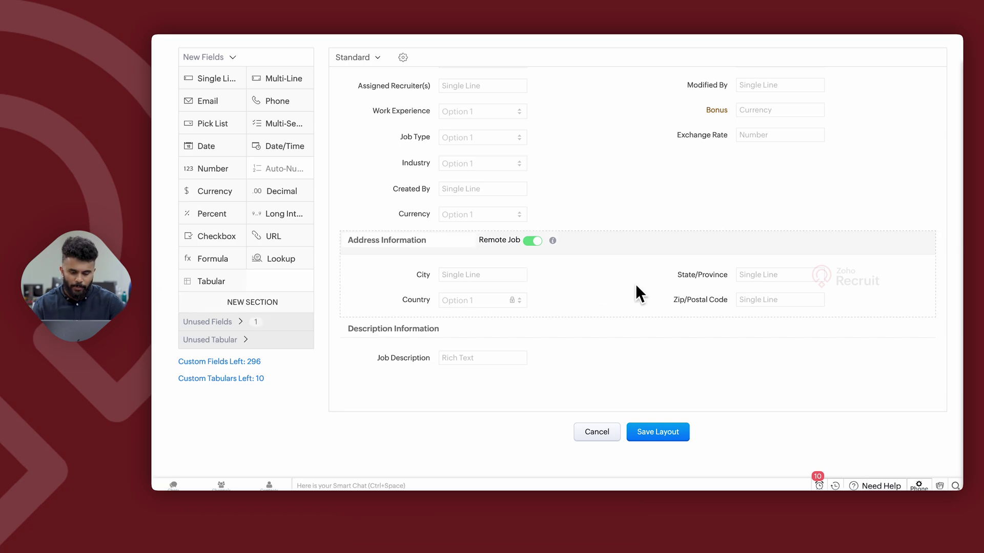
{"action": "scroll", "coordinate": [635, 287], "scroll_direction": "up", "scroll_amount": 6}
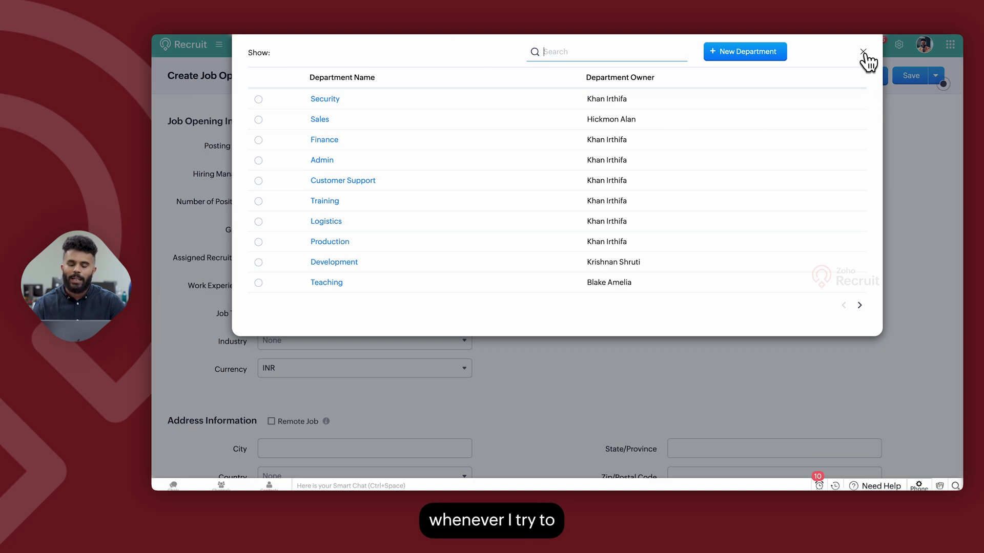
Step: Close the department list in the job opening form and reopen it from the Department Name lookup
{"action": "left_click", "coordinate": [864, 53]}
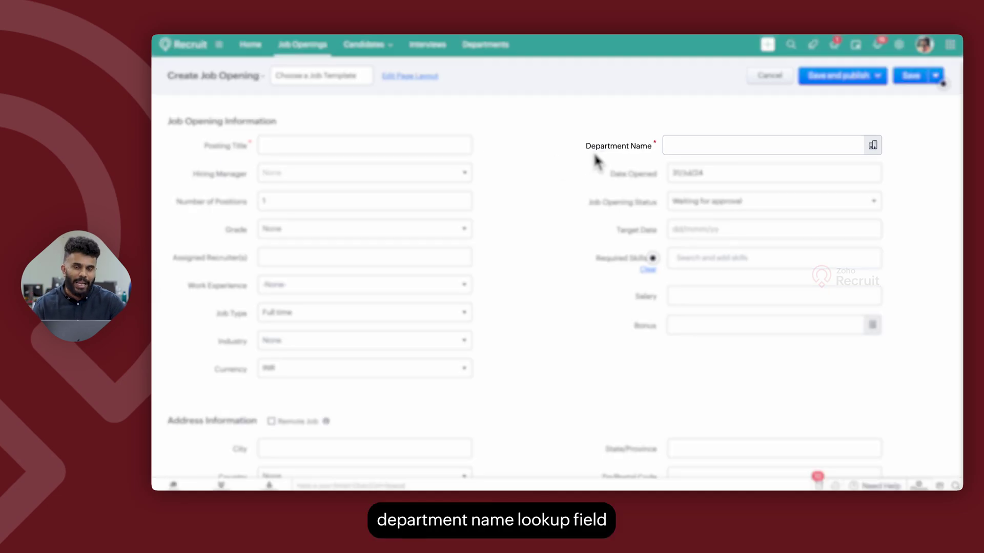
{"action": "left_click", "coordinate": [872, 146]}
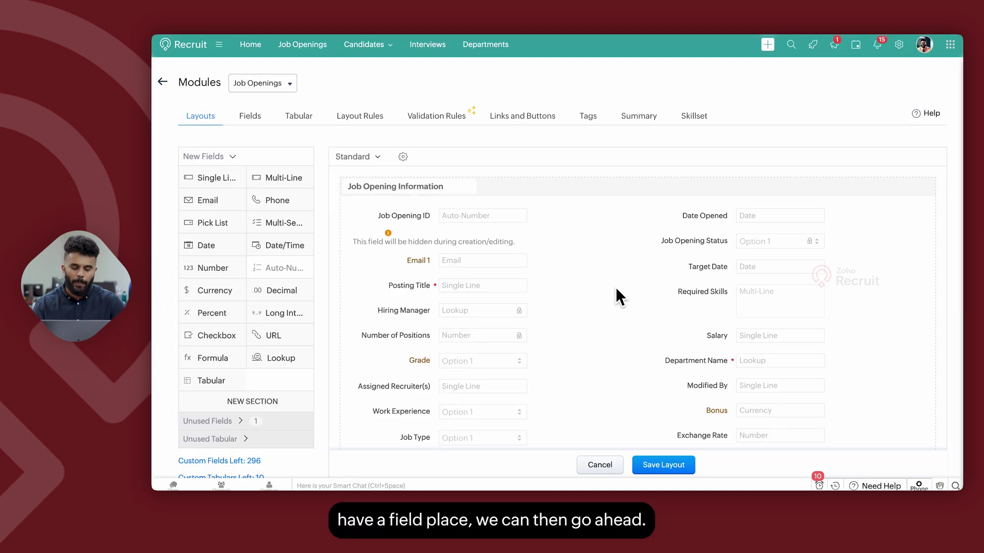
Step: Try to mark the Grade field as required in the Job Openings layout
{"action": "scroll", "coordinate": [586, 350], "scroll_direction": "down", "scroll_amount": 2}
{"action": "mouse_move", "coordinate": [411, 297]}
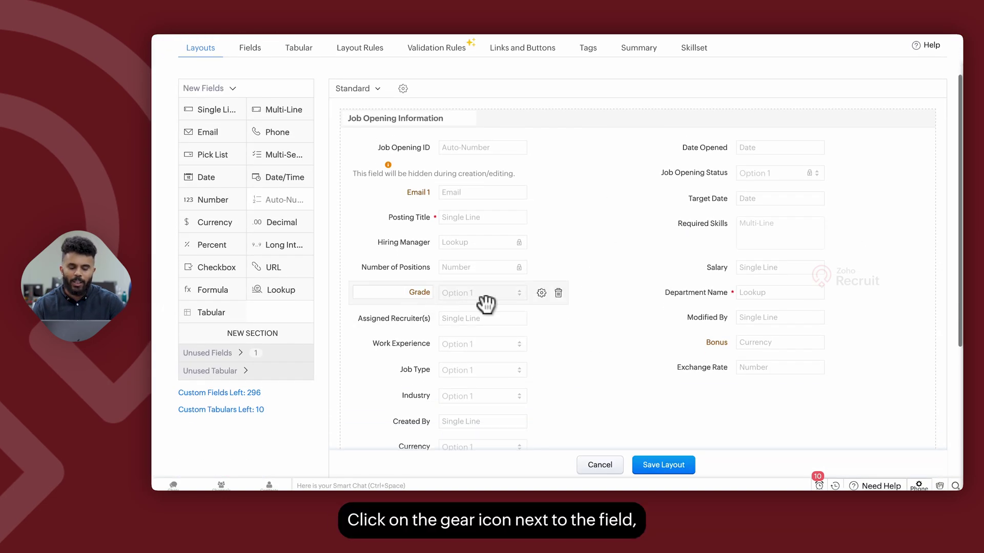
{"action": "left_click", "coordinate": [539, 293]}
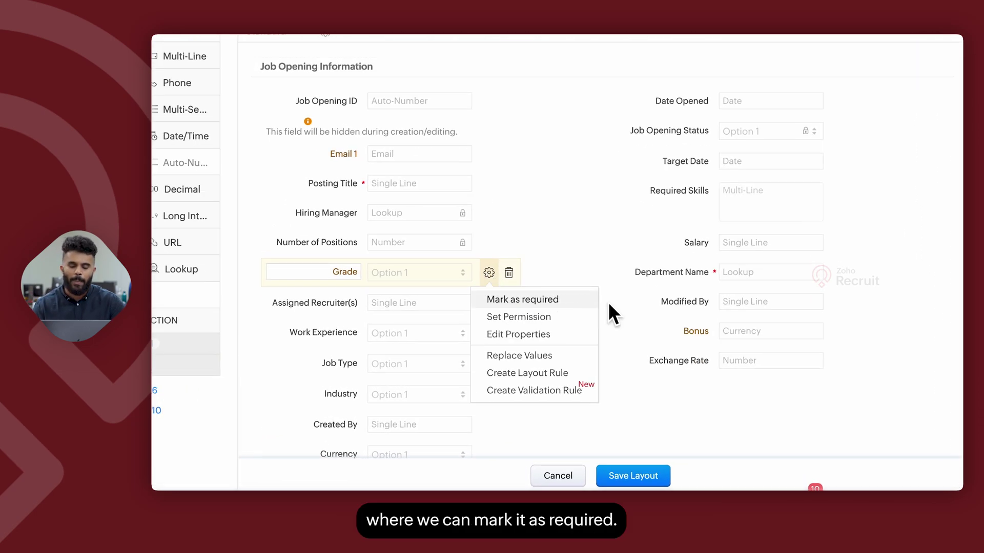
{"action": "left_click", "coordinate": [581, 302]}
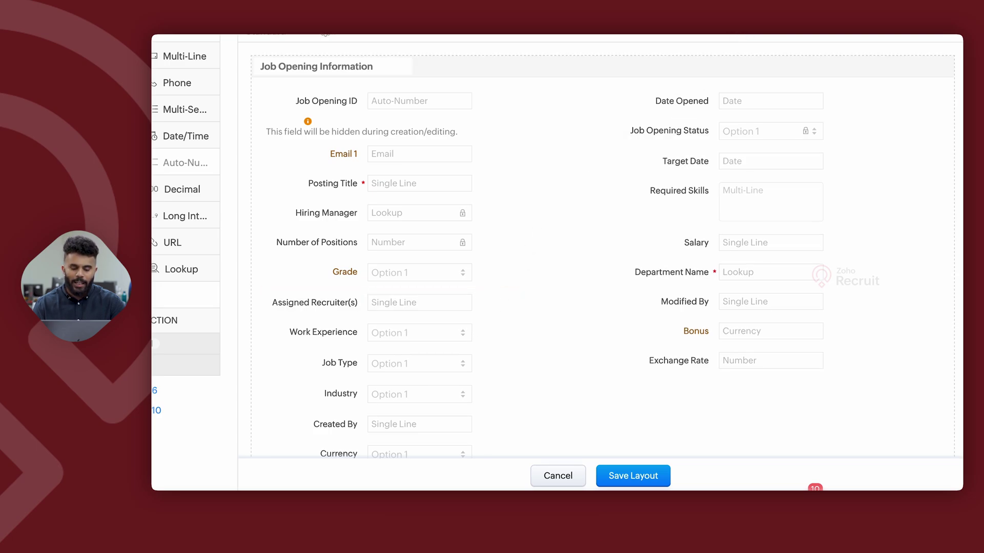
Step: Give the Hiring Manager profile Read and Write permission on the Grade field and save the permissions
{"action": "left_click", "coordinate": [488, 273]}
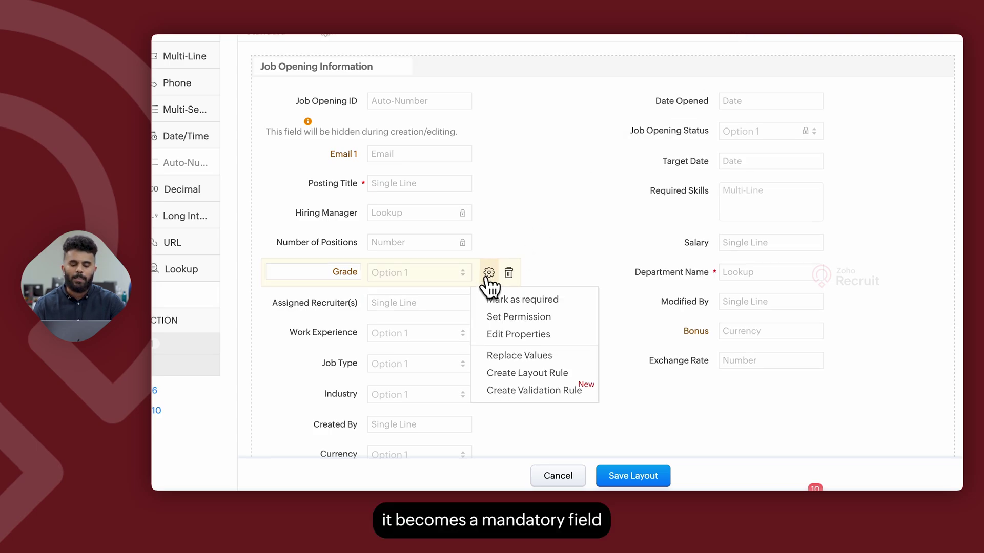
{"action": "left_click", "coordinate": [549, 317]}
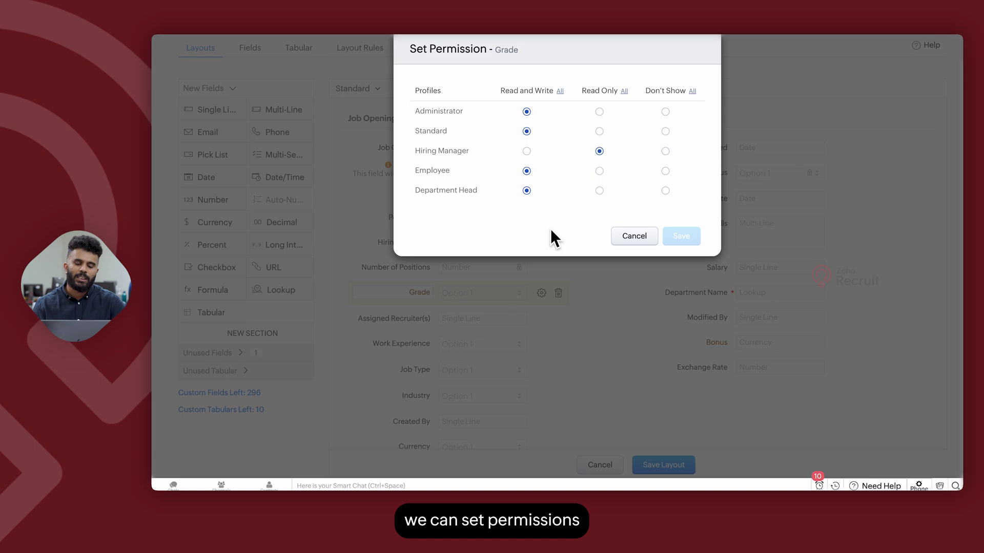
{"action": "left_click", "coordinate": [526, 151]}
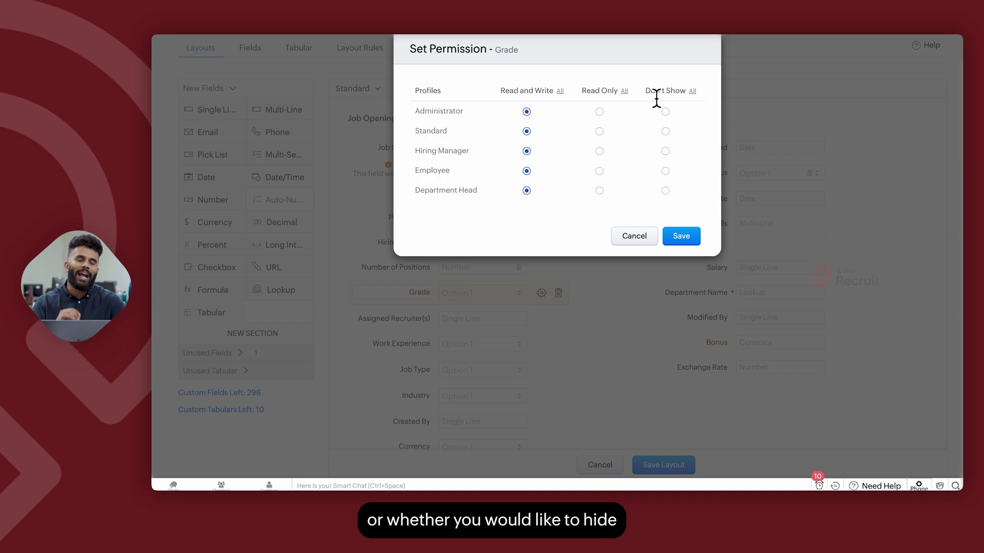
{"action": "left_click", "coordinate": [687, 237]}
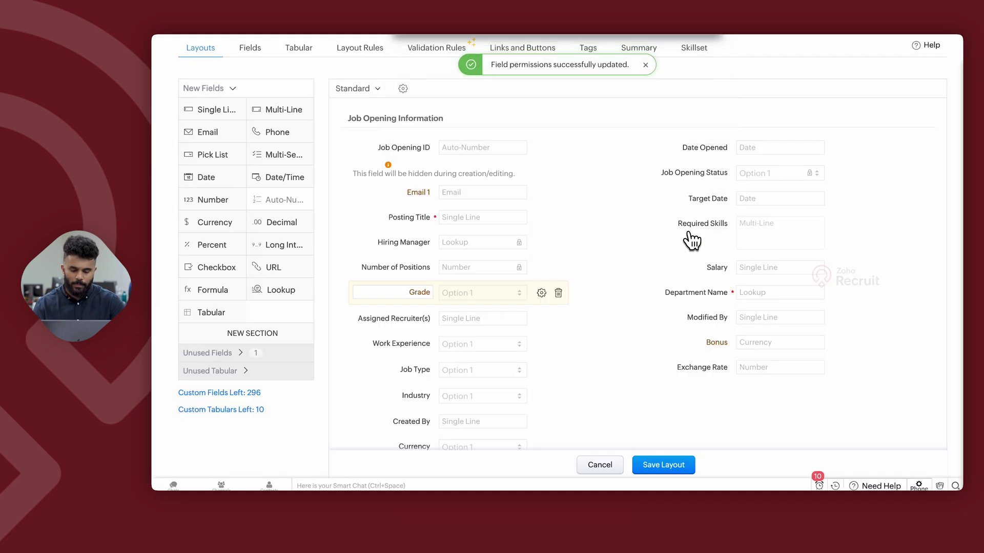
Step: Open the Grade field's pick list properties, insert an empty option below G 1 and remove it again
{"action": "left_click", "coordinate": [541, 293]}
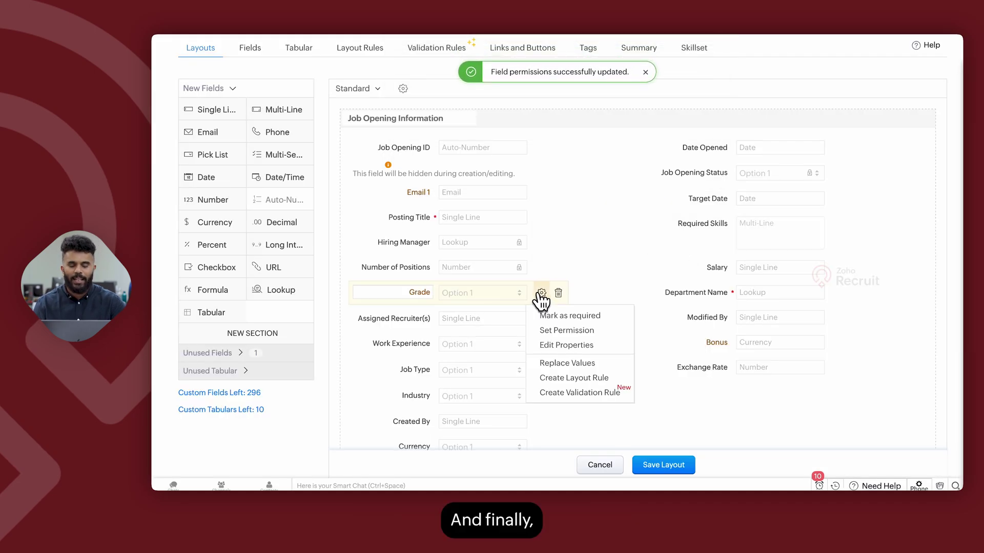
{"action": "left_click", "coordinate": [583, 345]}
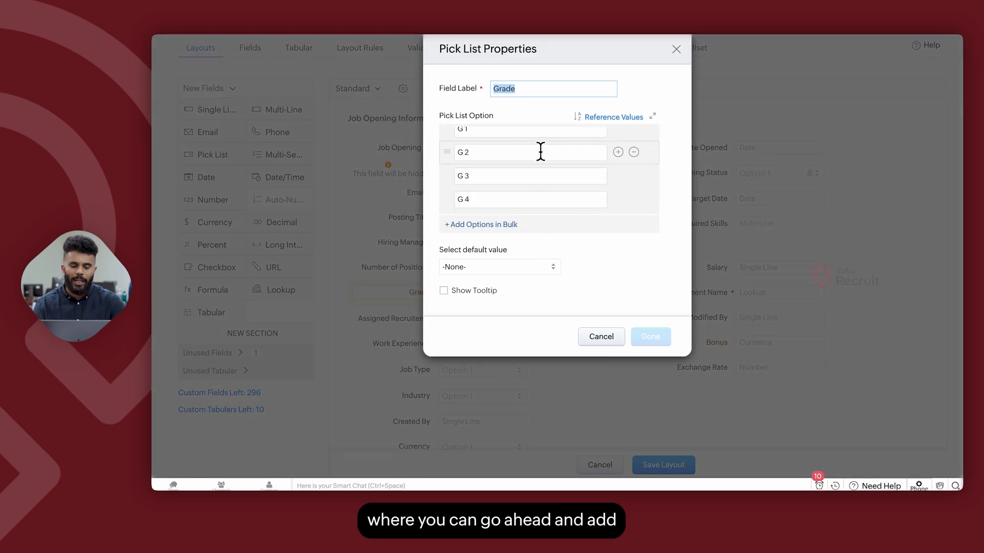
{"action": "scroll", "coordinate": [538, 152], "scroll_direction": "up", "scroll_amount": 1}
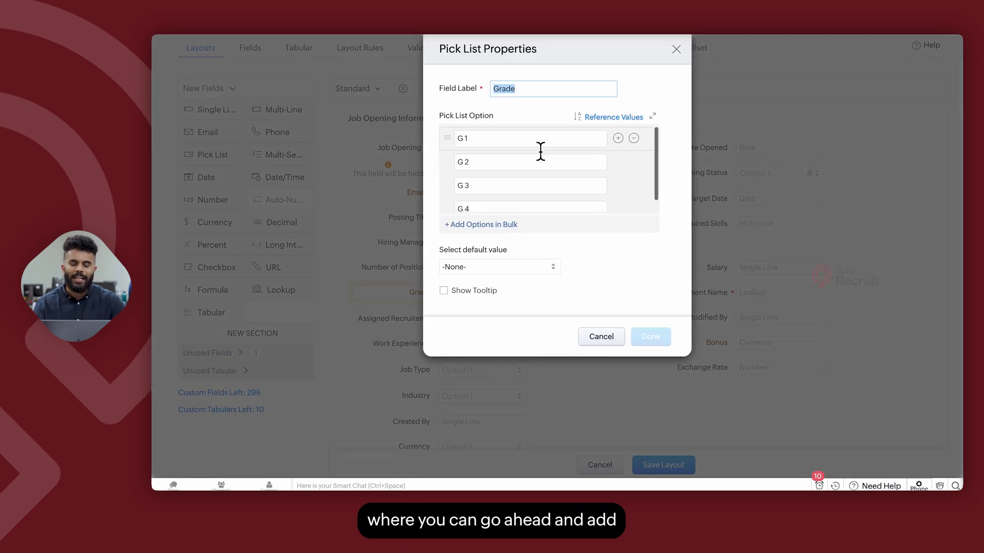
{"action": "left_click", "coordinate": [618, 139]}
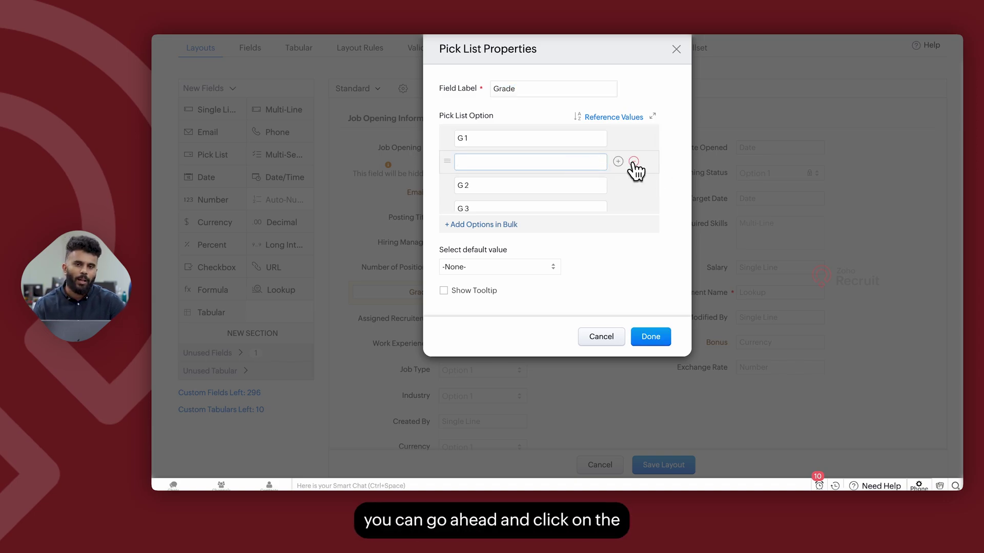
{"action": "left_click", "coordinate": [634, 162]}
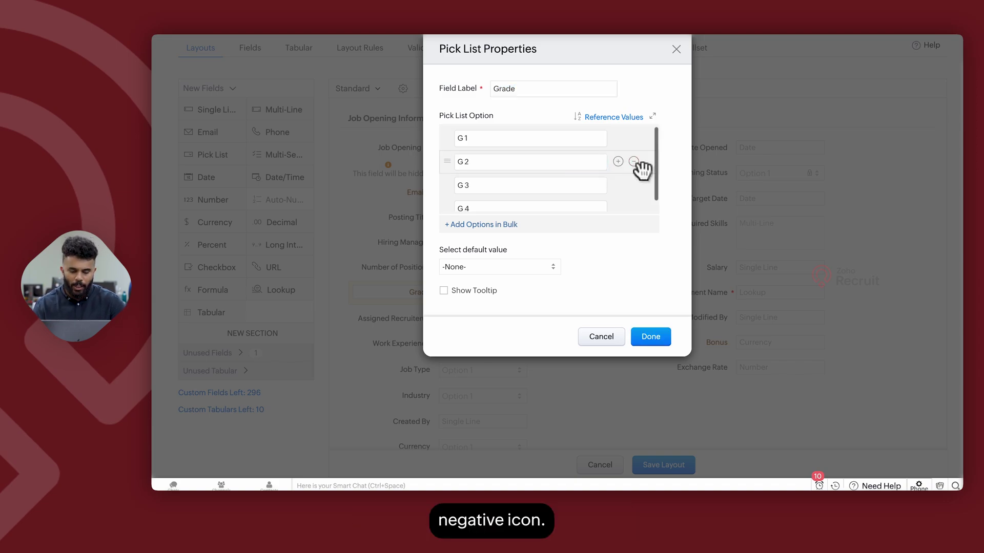
Step: Look through the predefined choices for bulk pick list options, such as months, time zones and continents, without adding any
{"action": "left_click", "coordinate": [466, 225]}
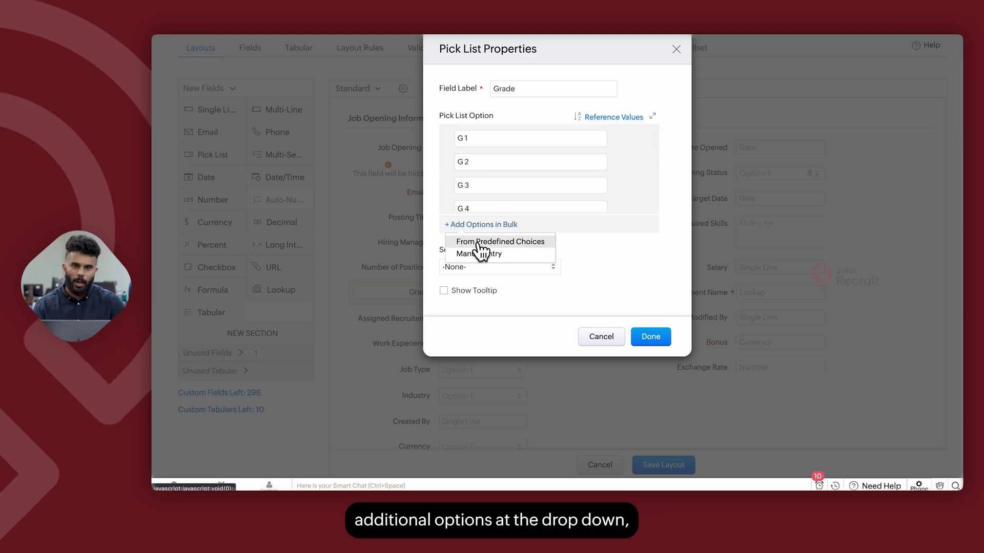
{"action": "left_click", "coordinate": [477, 243]}
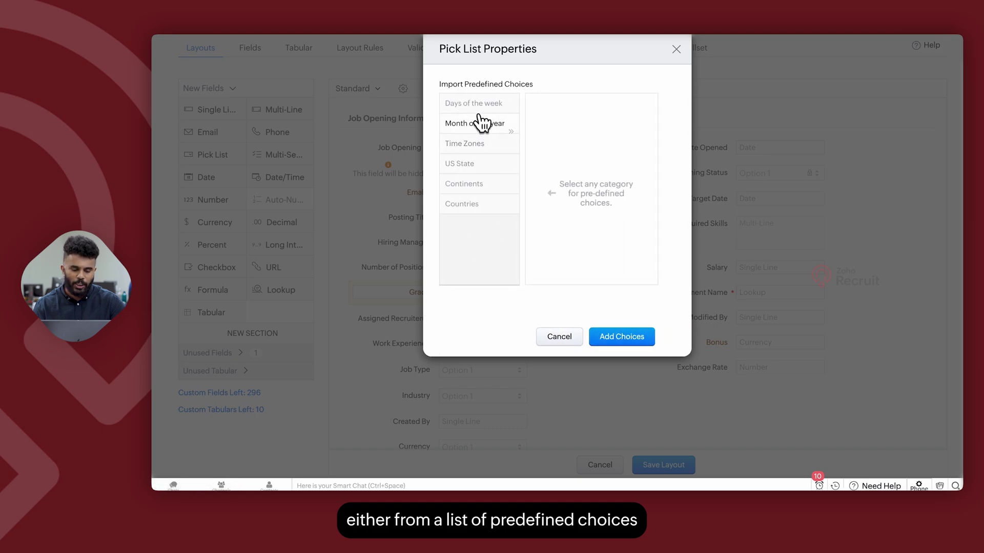
{"action": "left_click", "coordinate": [477, 107]}
{"action": "left_click", "coordinate": [479, 126]}
{"action": "left_click", "coordinate": [478, 146]}
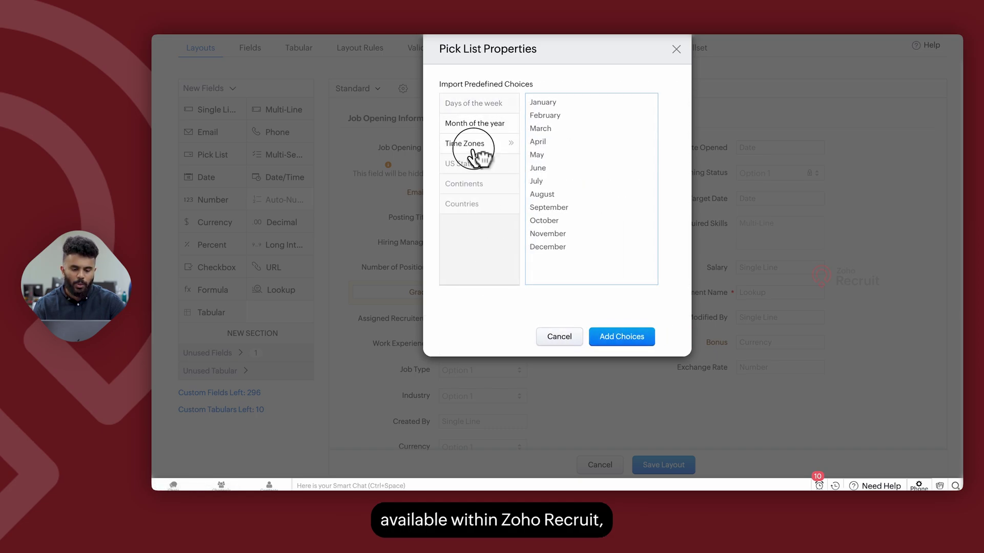
{"action": "left_click", "coordinate": [477, 184]}
{"action": "left_click", "coordinate": [554, 337]}
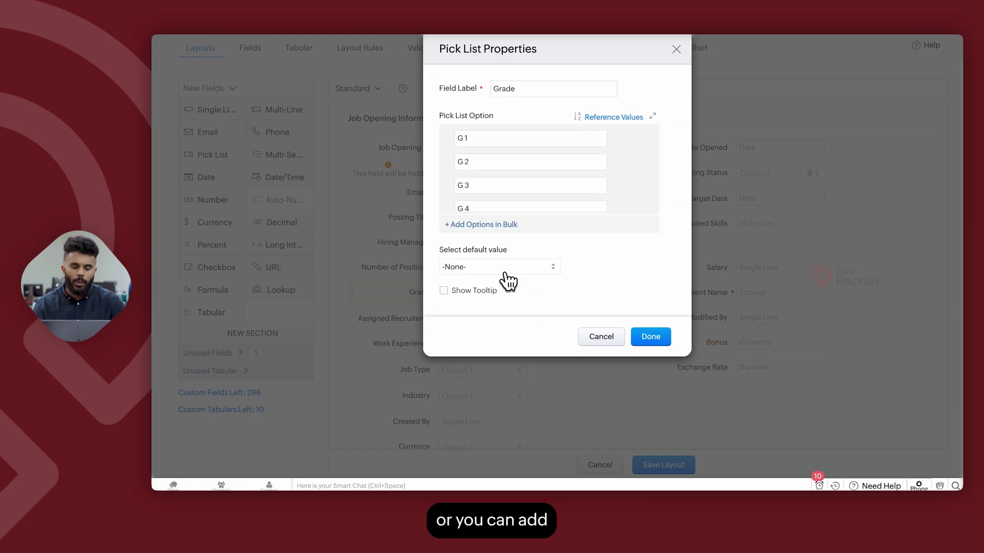
Step: View the manual entry form for adding pick list options in bulk and leave it without adding choices
{"action": "left_click", "coordinate": [483, 225]}
{"action": "left_click", "coordinate": [486, 257]}
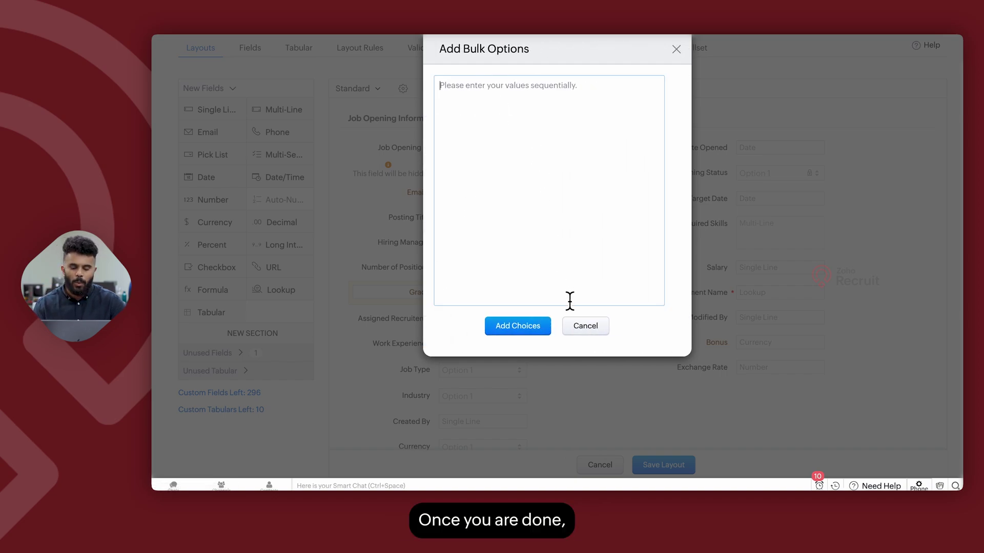
{"action": "left_click", "coordinate": [576, 330]}
Step: Set the Grade default value to G 3 and enable its tooltip, discarding the property changes
{"action": "left_click", "coordinate": [493, 267]}
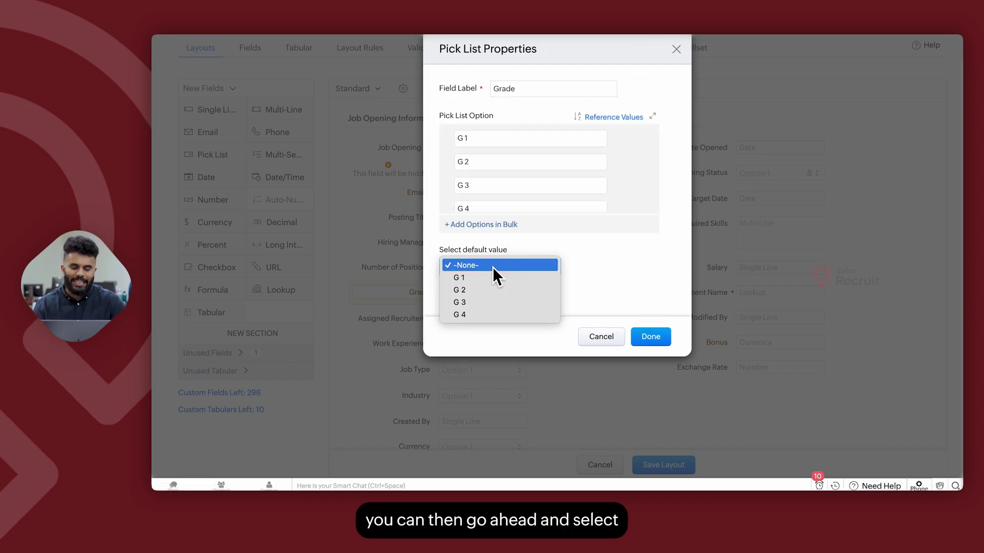
{"action": "left_click", "coordinate": [490, 305]}
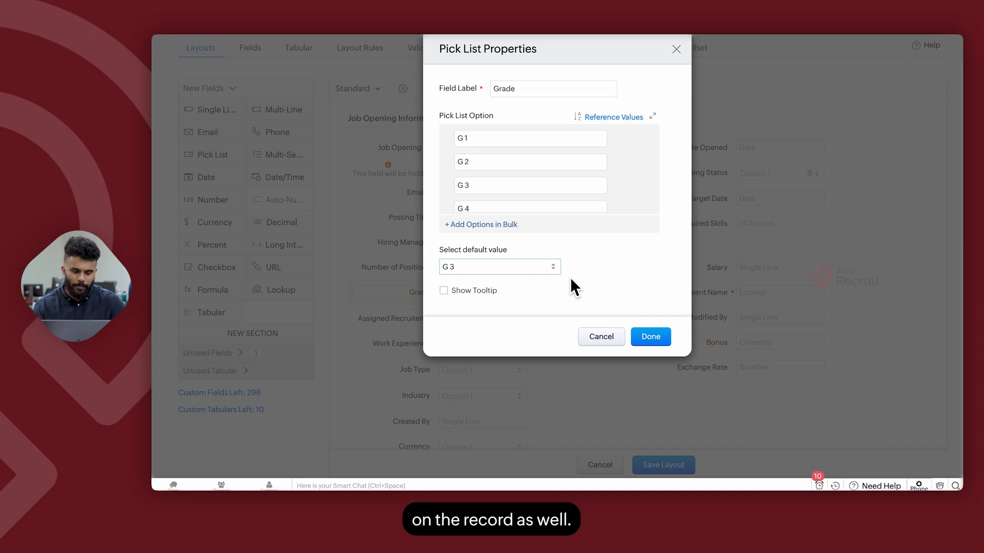
{"action": "scroll", "coordinate": [564, 280], "scroll_direction": "down", "scroll_amount": 5}
{"action": "left_click", "coordinate": [444, 291]}
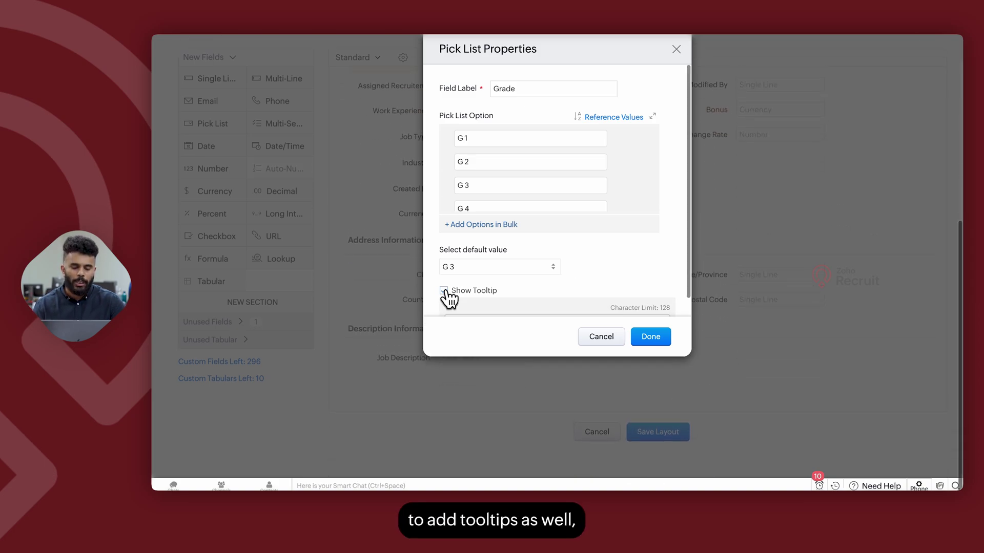
{"action": "scroll", "coordinate": [557, 290], "scroll_direction": "down", "scroll_amount": 1}
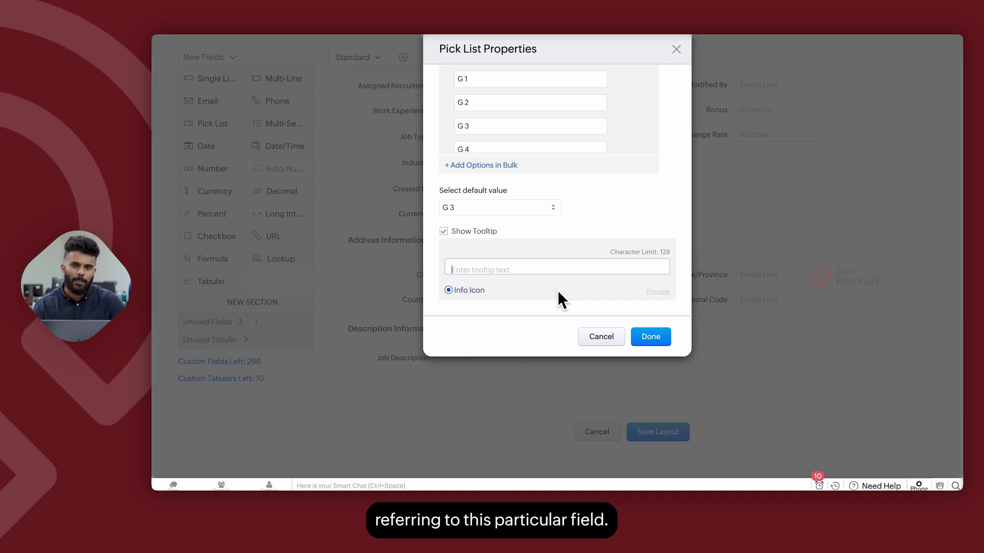
{"action": "left_click", "coordinate": [603, 339]}
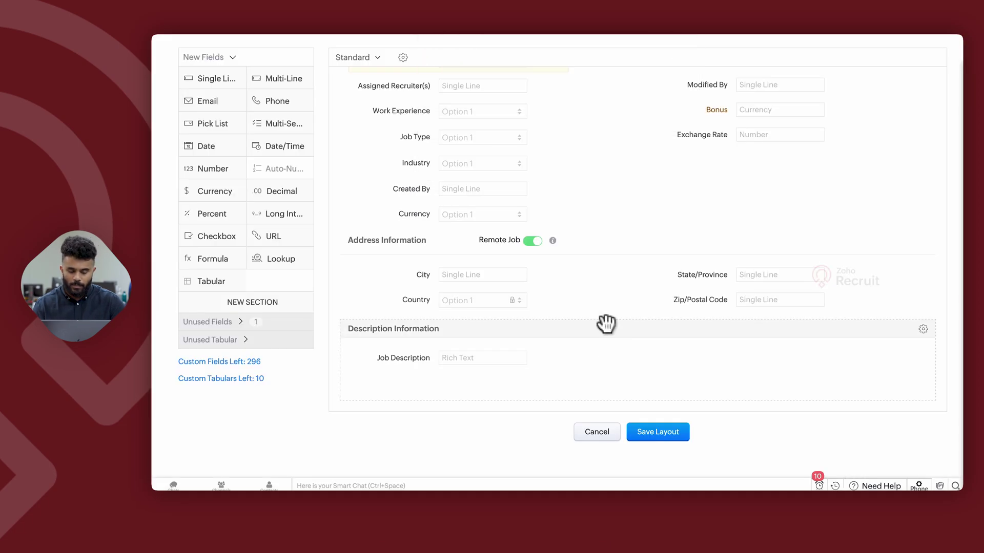
{"action": "scroll", "coordinate": [606, 324], "scroll_direction": "up", "scroll_amount": 8}
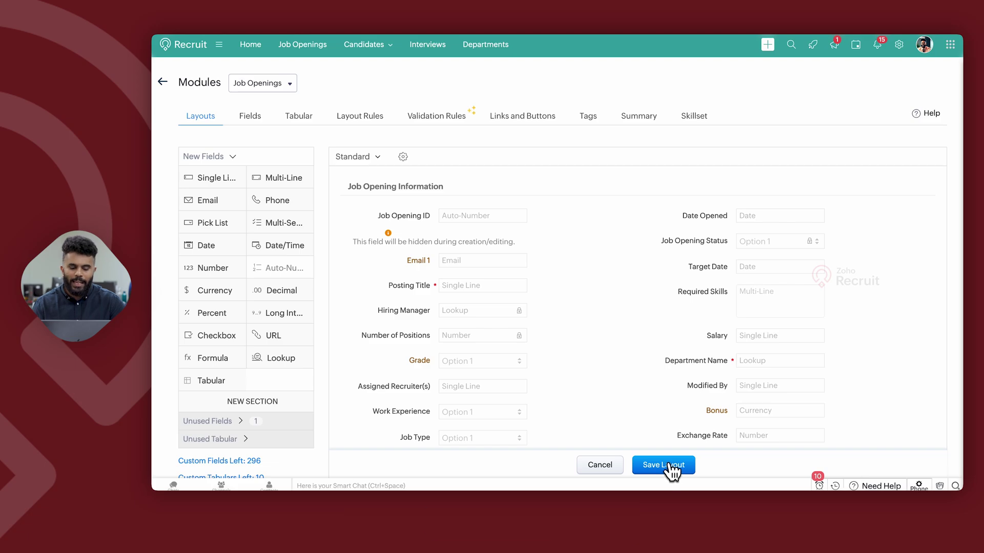
{"action": "mouse_move", "coordinate": [555, 388]}
{"action": "scroll", "coordinate": [551, 383], "scroll_direction": "down", "scroll_amount": 2}
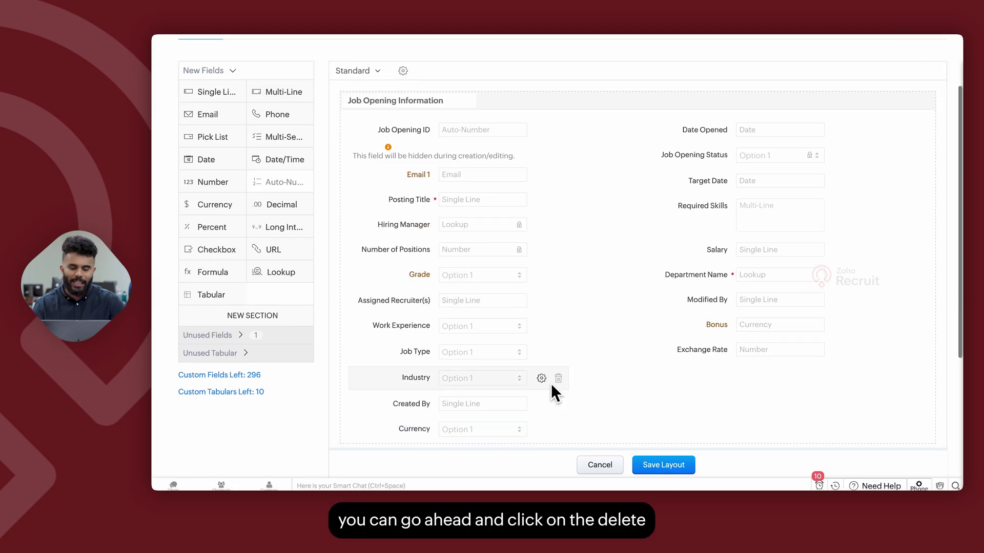
Step: Remove the Work Experience field from the Job Opening Information section and show the list of unused fields
{"action": "mouse_move", "coordinate": [485, 327]}
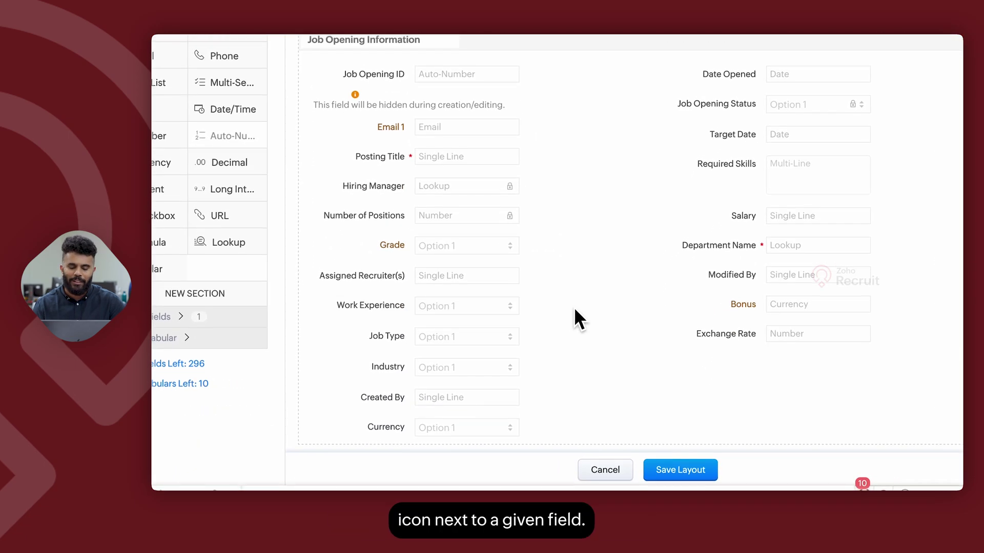
{"action": "left_click", "coordinate": [553, 292]}
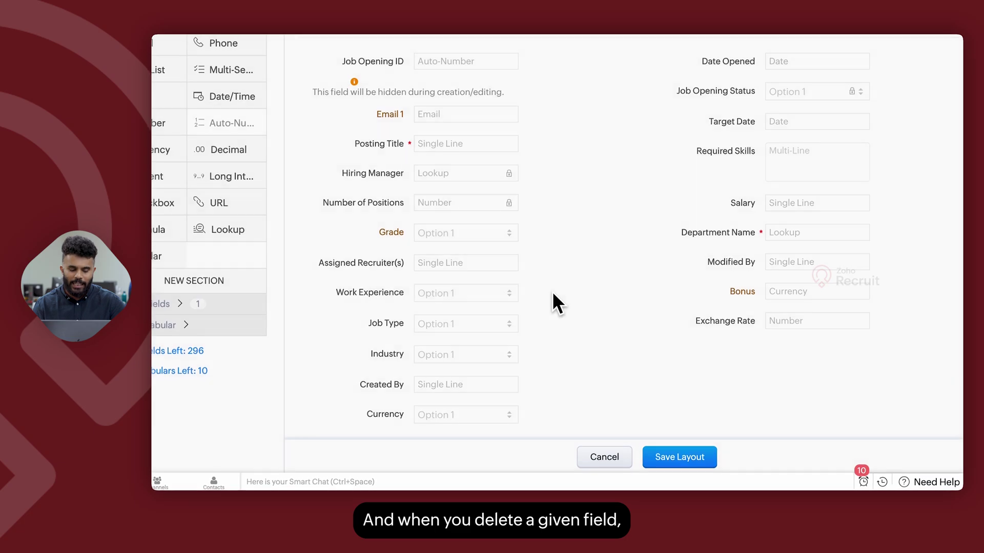
{"action": "left_click", "coordinate": [557, 325]}
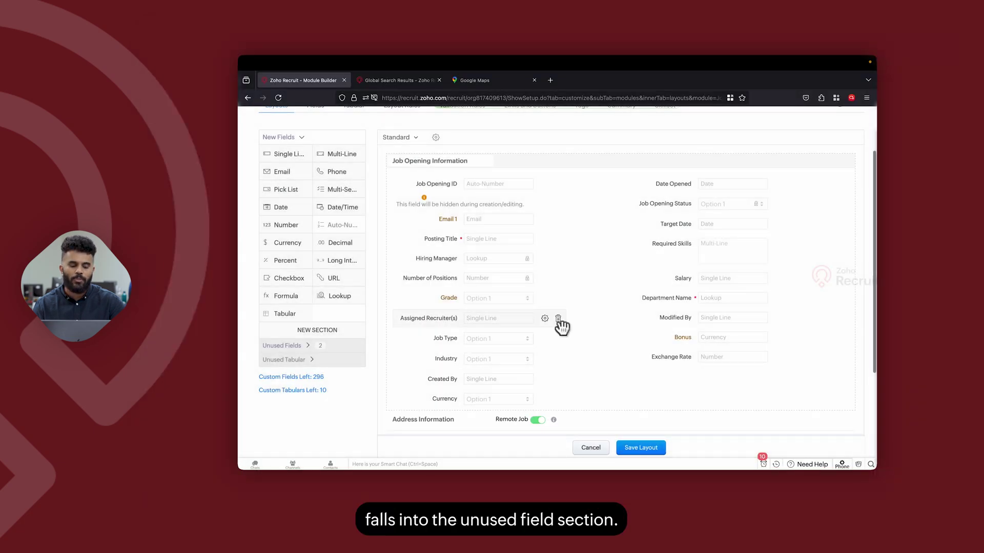
{"action": "left_click", "coordinate": [340, 346]}
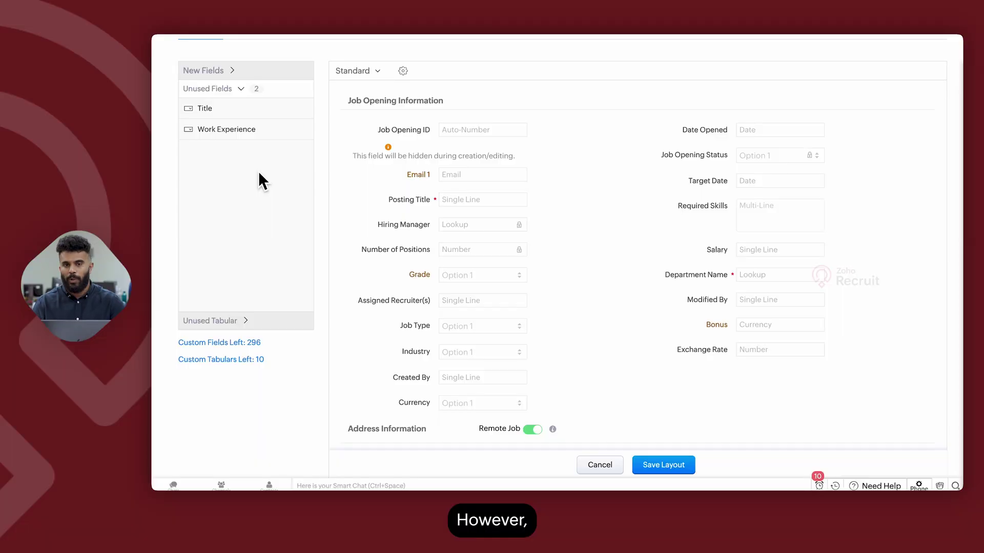
{"action": "mouse_move", "coordinate": [248, 128]}
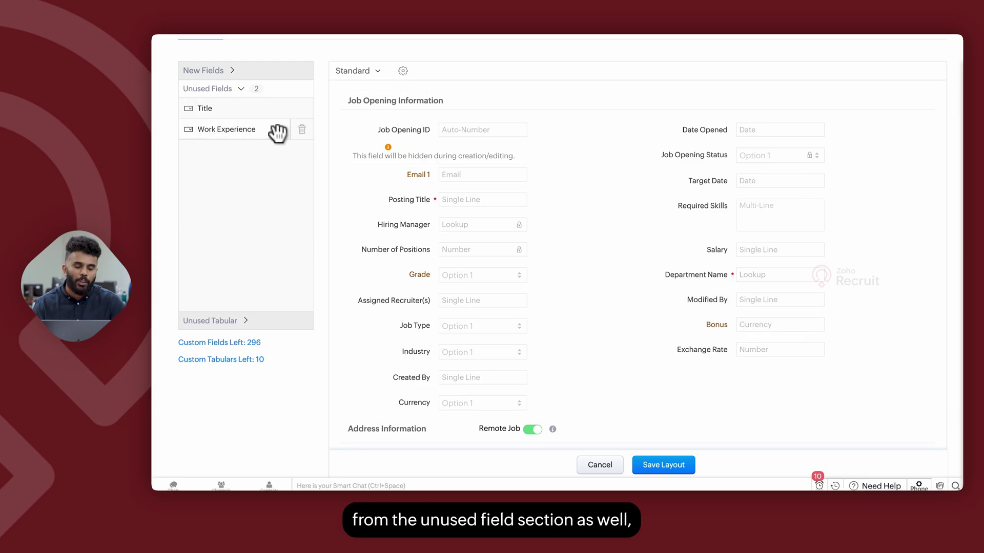
{"action": "mouse_move", "coordinate": [304, 131]}
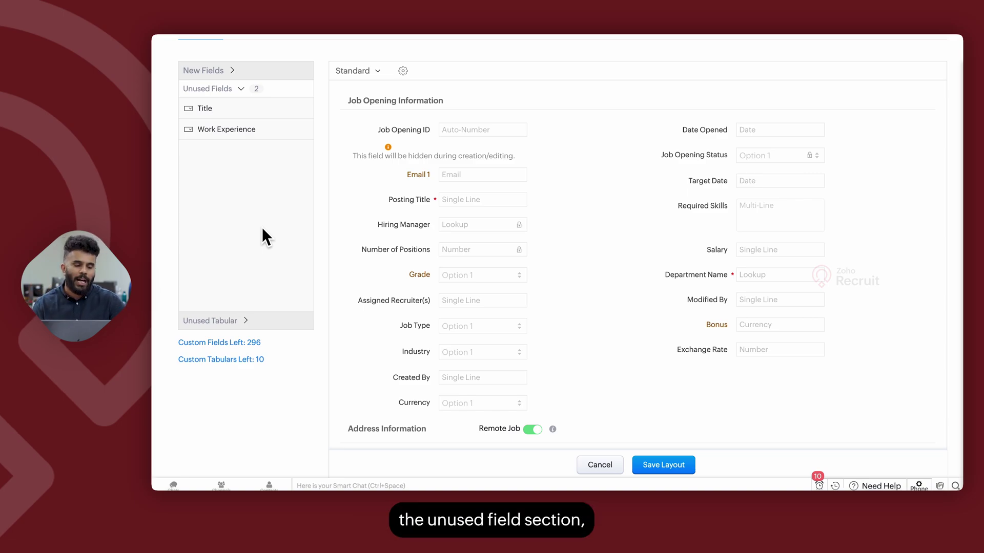
Step: Return the unused Work Experience field below Grade and the Title field below Posting Title, accepting Title's existing pick list properties
{"action": "left_click_drag", "start_coordinate": [219, 138], "coordinate": [427, 301]}
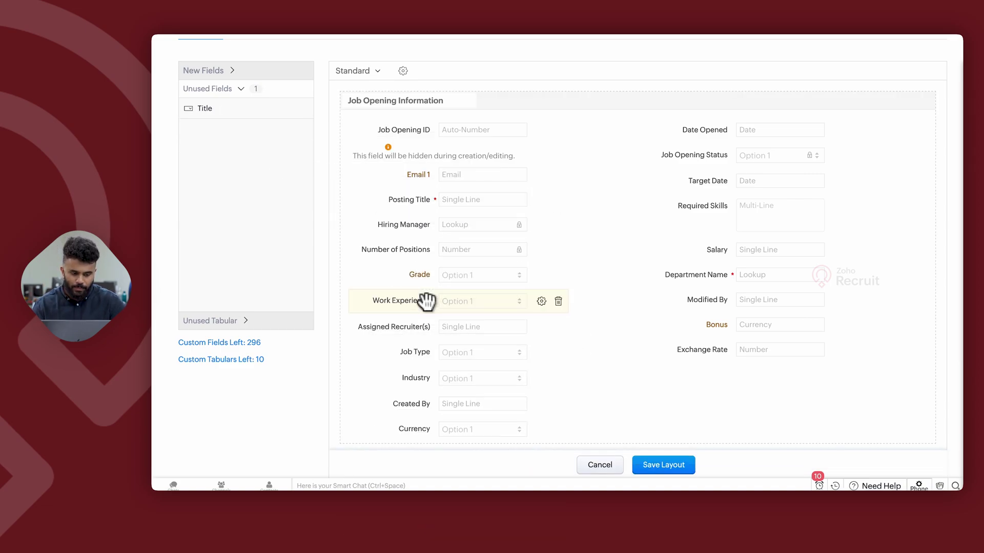
{"action": "left_click_drag", "start_coordinate": [222, 107], "coordinate": [507, 248]}
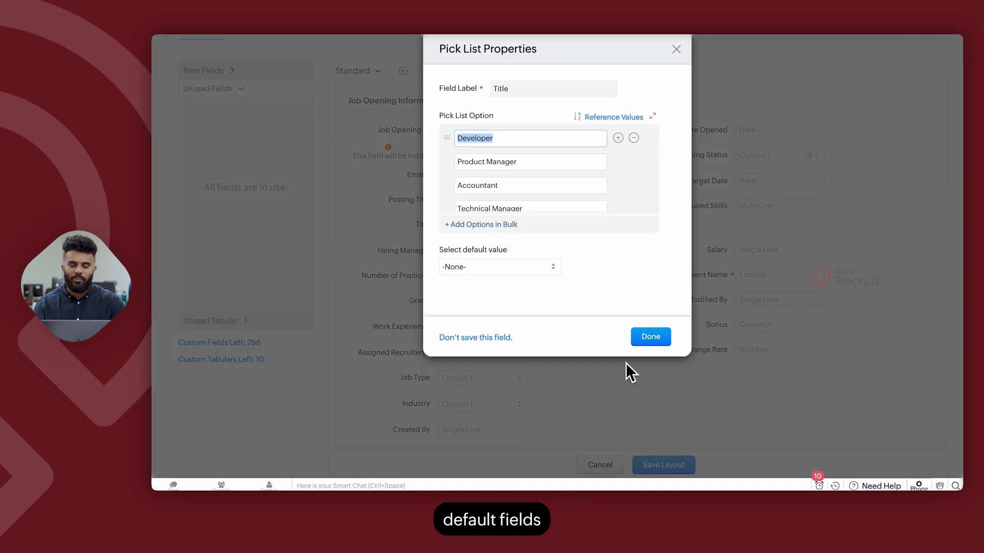
{"action": "left_click", "coordinate": [650, 337]}
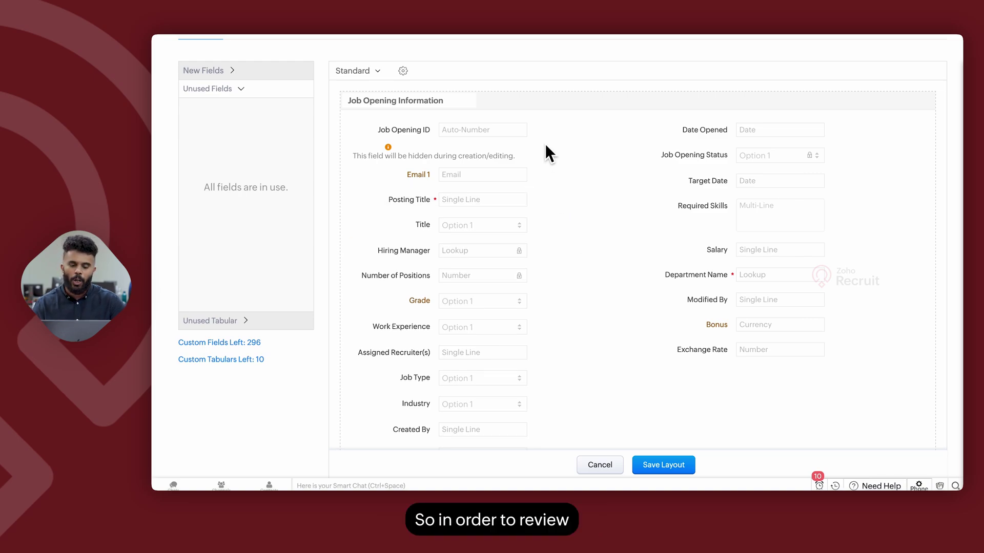
Step: Check whether the Job Opening ID field can be deleted, and save the Job Openings layout
{"action": "mouse_move", "coordinate": [500, 145]}
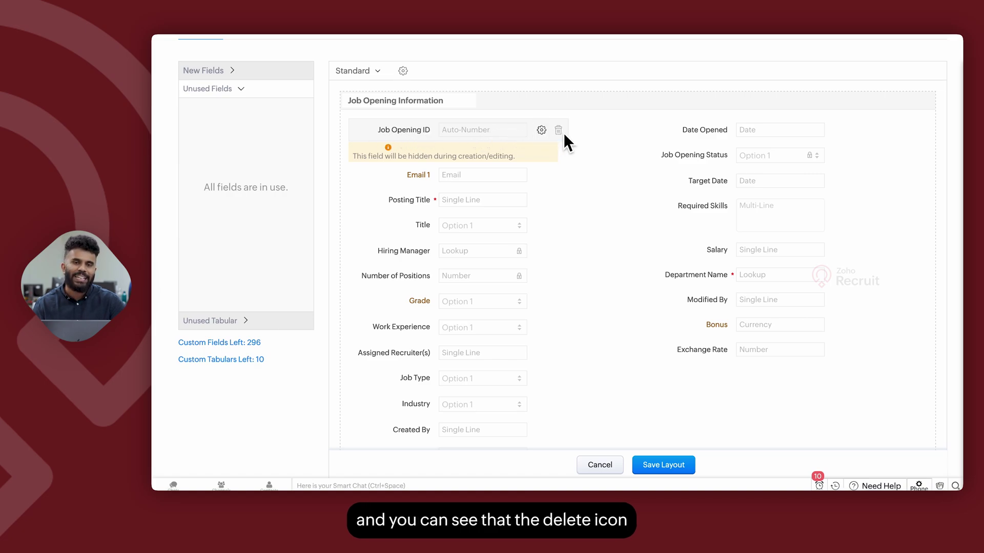
{"action": "mouse_move", "coordinate": [558, 132]}
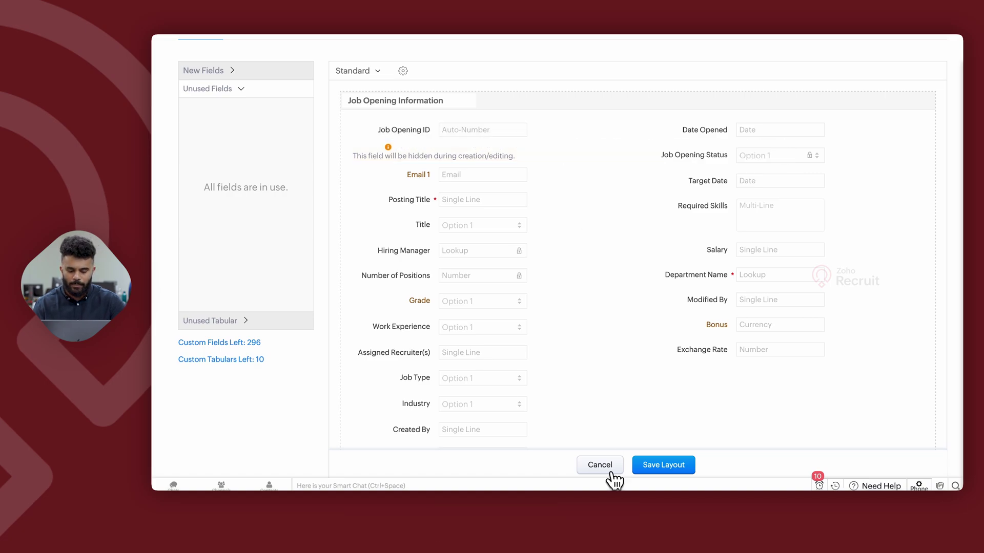
{"action": "left_click", "coordinate": [657, 471]}
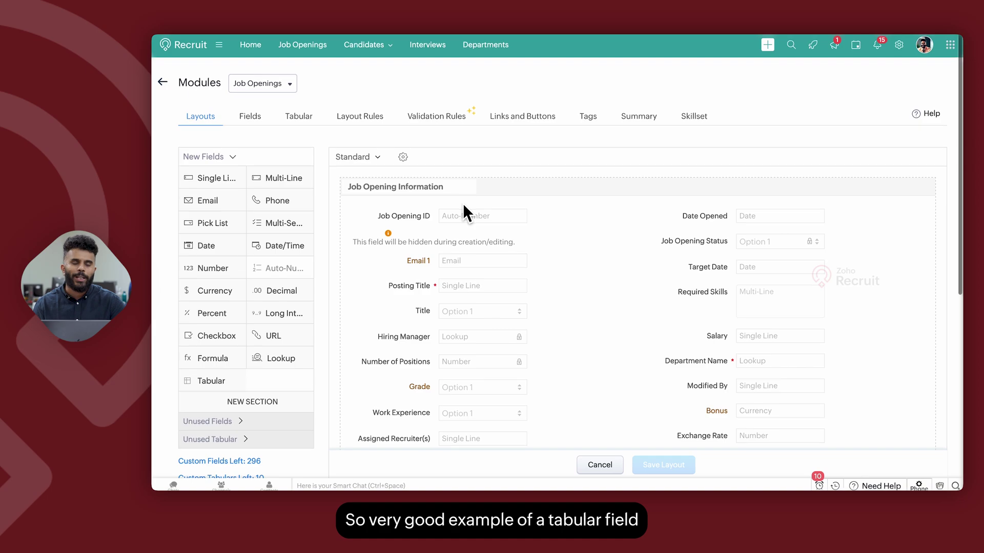
Step: Switch to the Candidates module layout and view its Educational Details and Experience Details tabular sections
{"action": "left_click", "coordinate": [283, 86]}
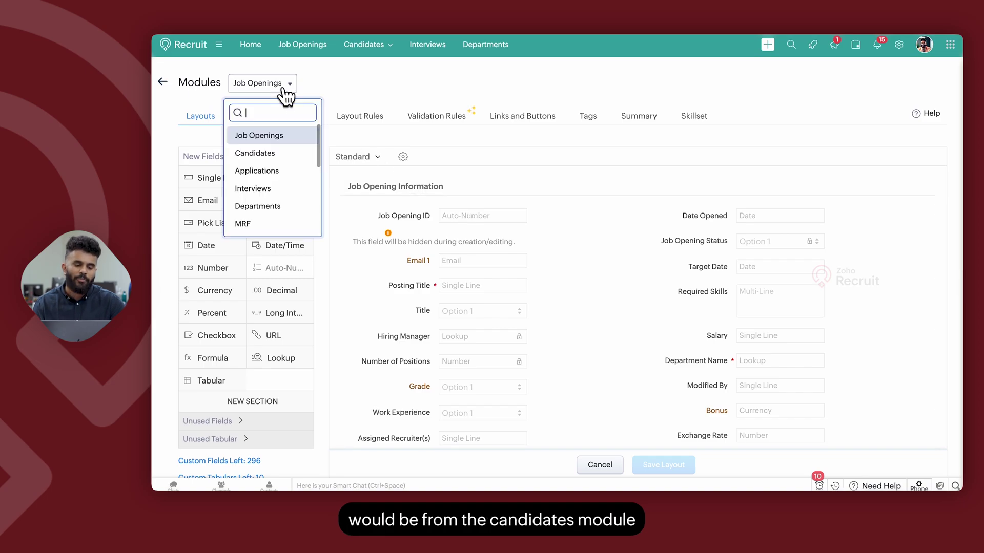
{"action": "left_click", "coordinate": [271, 154]}
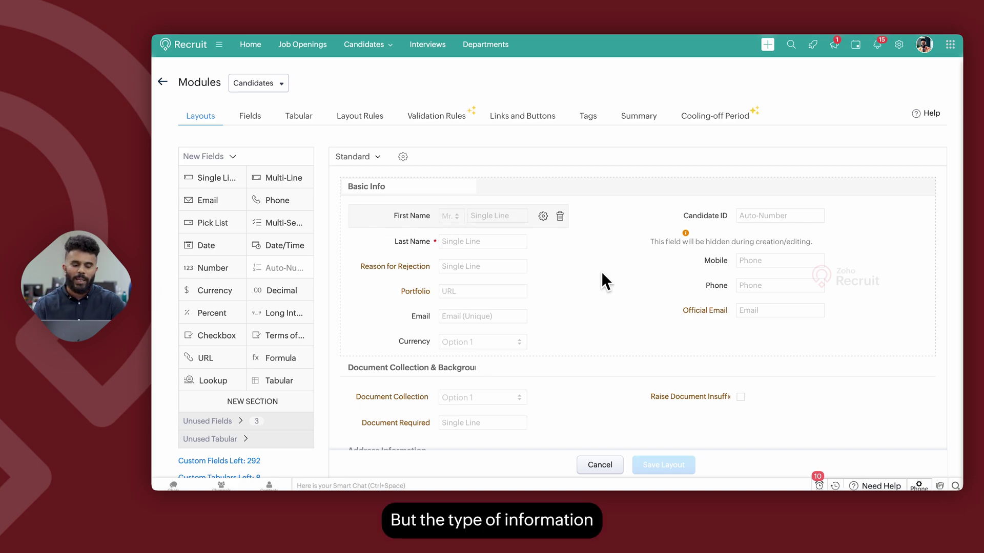
{"action": "scroll", "coordinate": [642, 312], "scroll_direction": "down", "scroll_amount": 10}
{"action": "scroll", "coordinate": [641, 309], "scroll_direction": "down", "scroll_amount": 2}
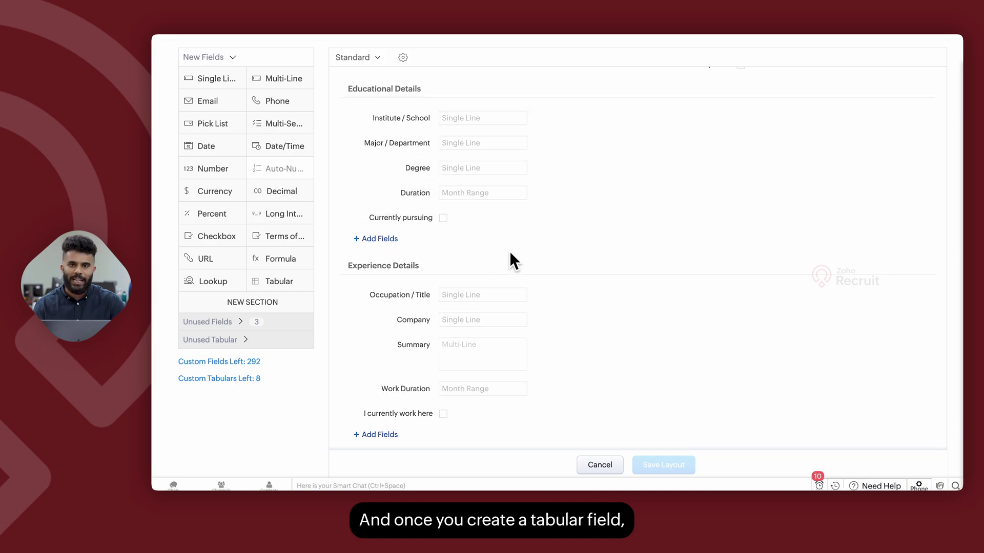
Step: Start adding a field to the Educational Details tabular section, look through the available field types and discard the field
{"action": "left_click", "coordinate": [378, 238]}
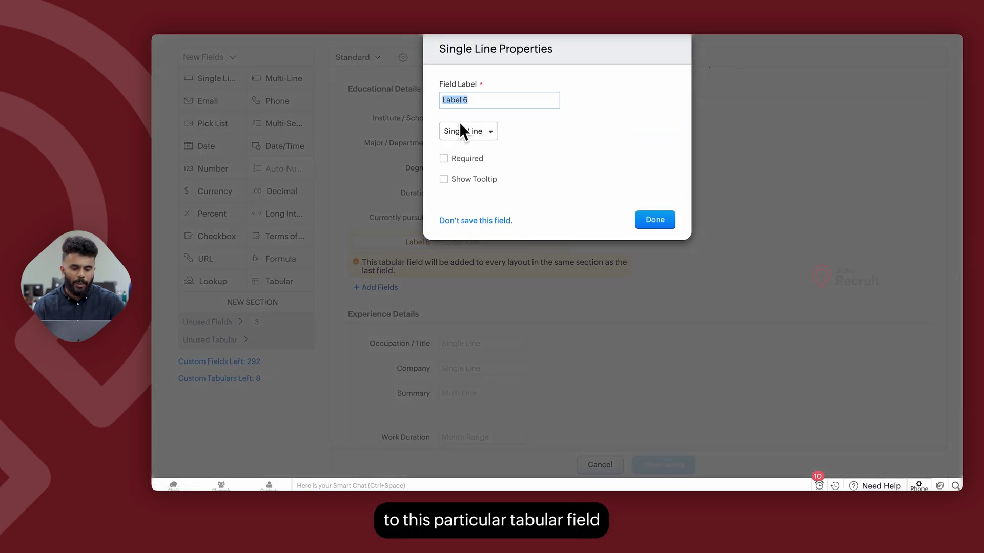
{"action": "left_click", "coordinate": [461, 125]}
{"action": "scroll", "coordinate": [459, 246], "scroll_direction": "down", "scroll_amount": 5}
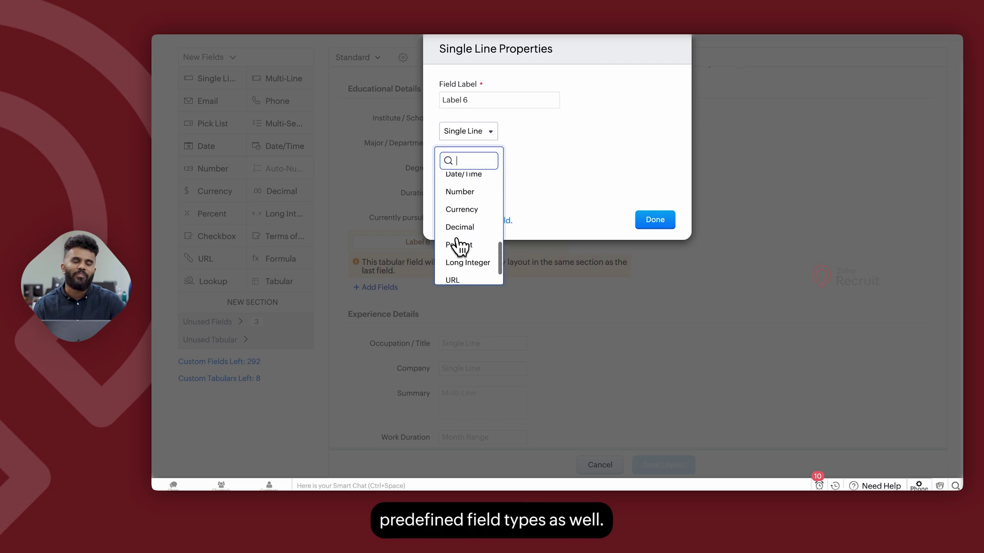
{"action": "scroll", "coordinate": [459, 246], "scroll_direction": "down", "scroll_amount": 2}
{"action": "left_click", "coordinate": [652, 167]}
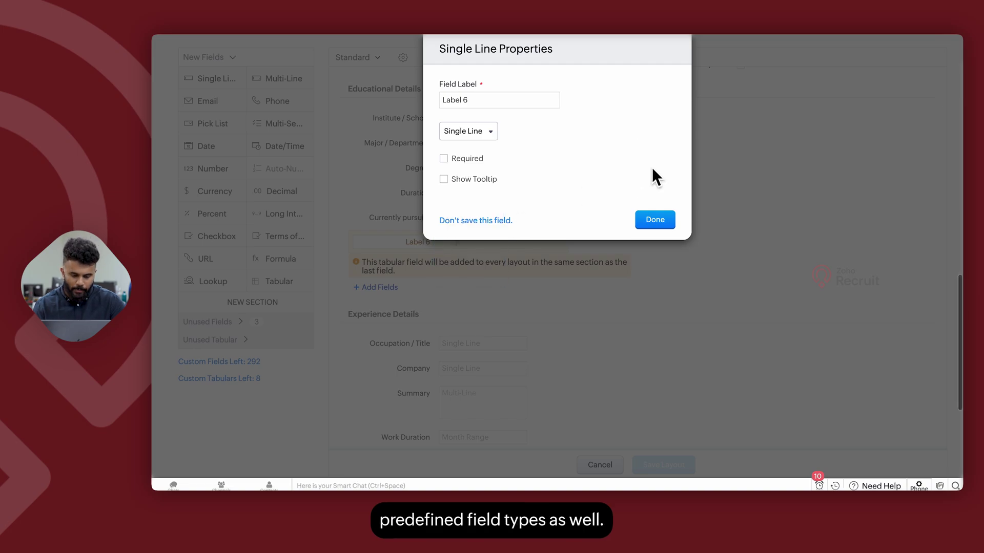
{"action": "left_click", "coordinate": [481, 221]}
Step: Return to the Job Openings module and review its standard layout down to the Description Information section
{"action": "scroll", "coordinate": [406, 198], "scroll_direction": "up", "scroll_amount": 10}
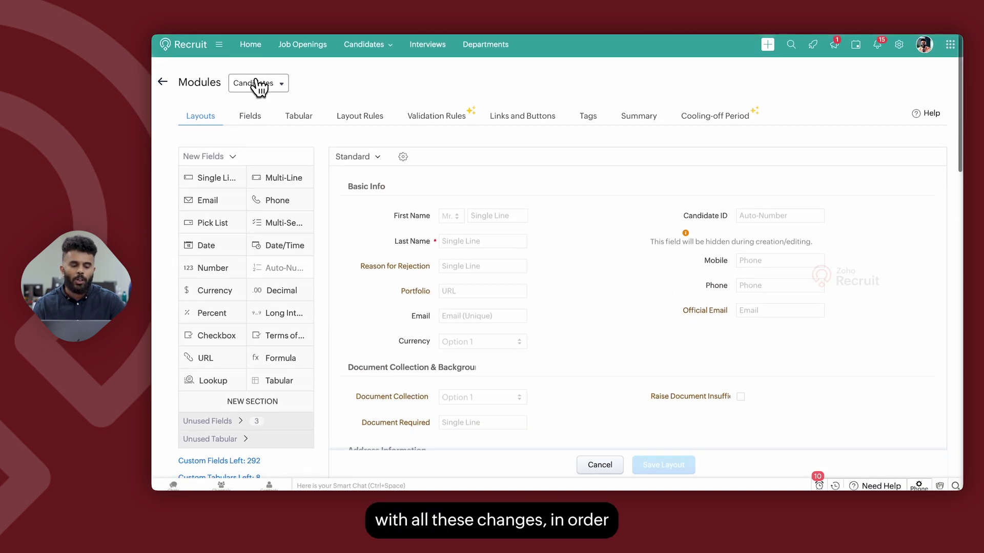
{"action": "left_click", "coordinate": [256, 83]}
{"action": "left_click", "coordinate": [269, 133]}
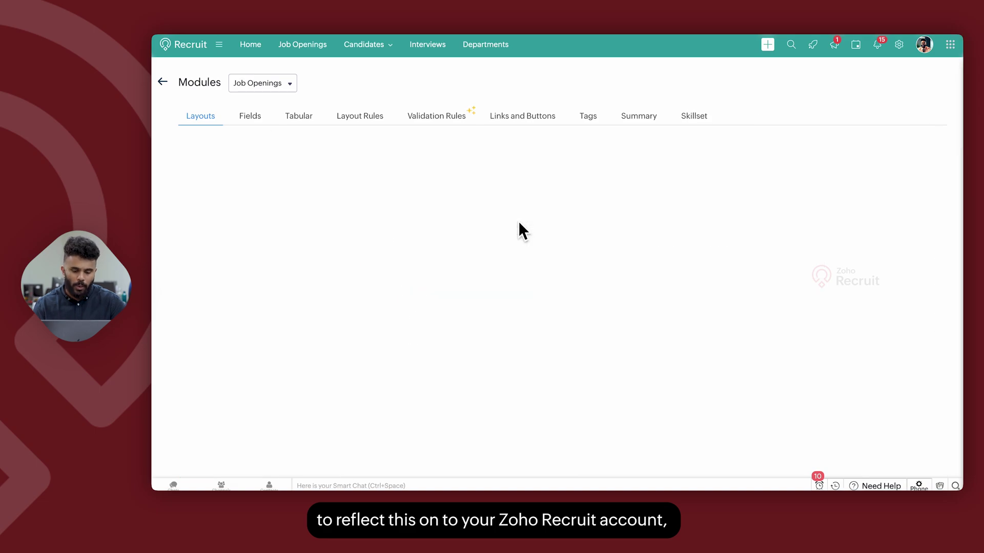
{"action": "scroll", "coordinate": [577, 287], "scroll_direction": "down", "scroll_amount": 10}
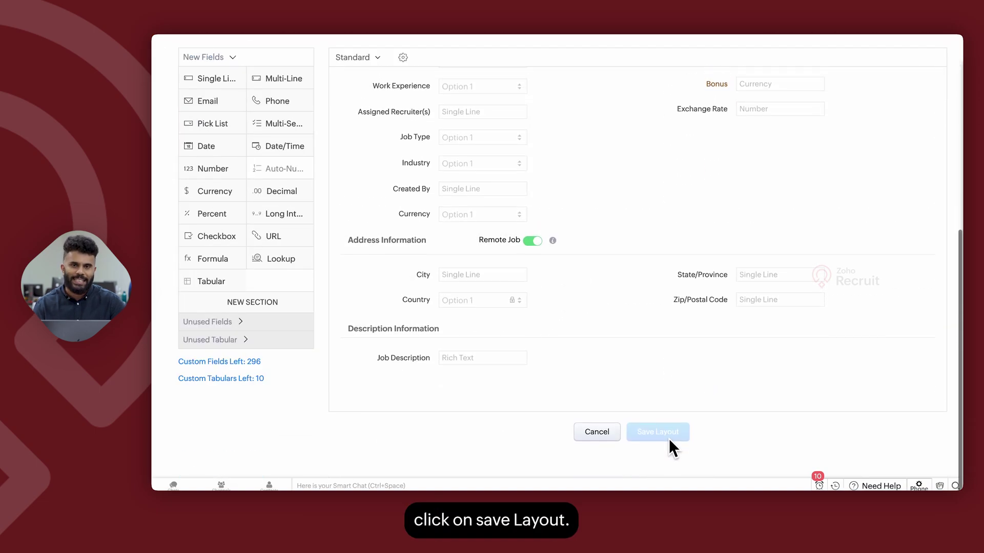
{"action": "scroll", "coordinate": [622, 334], "scroll_direction": "up", "scroll_amount": 10}
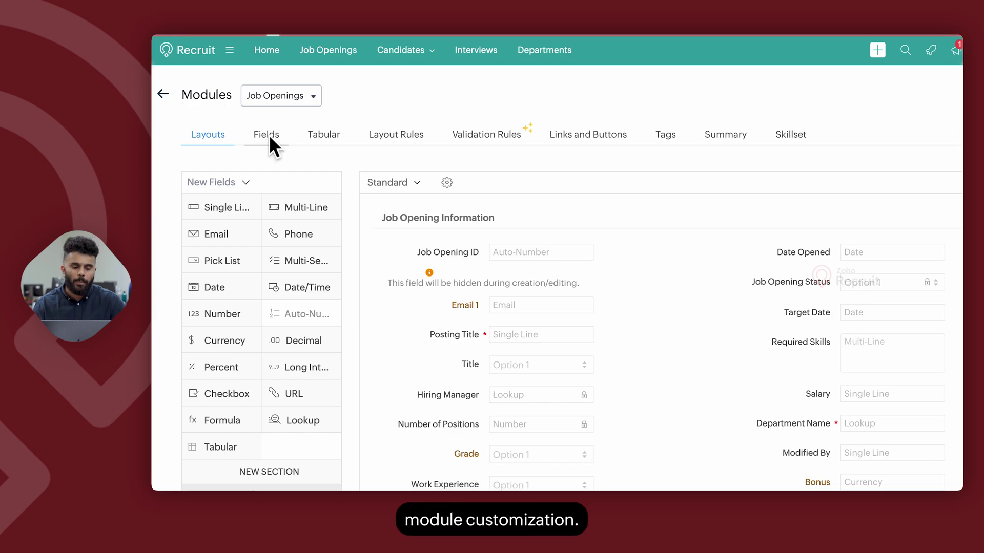
Step: Review the Job Openings field listing and toggle career site publishing for Assigned Recruiter(s) on and off again
{"action": "left_click", "coordinate": [269, 135]}
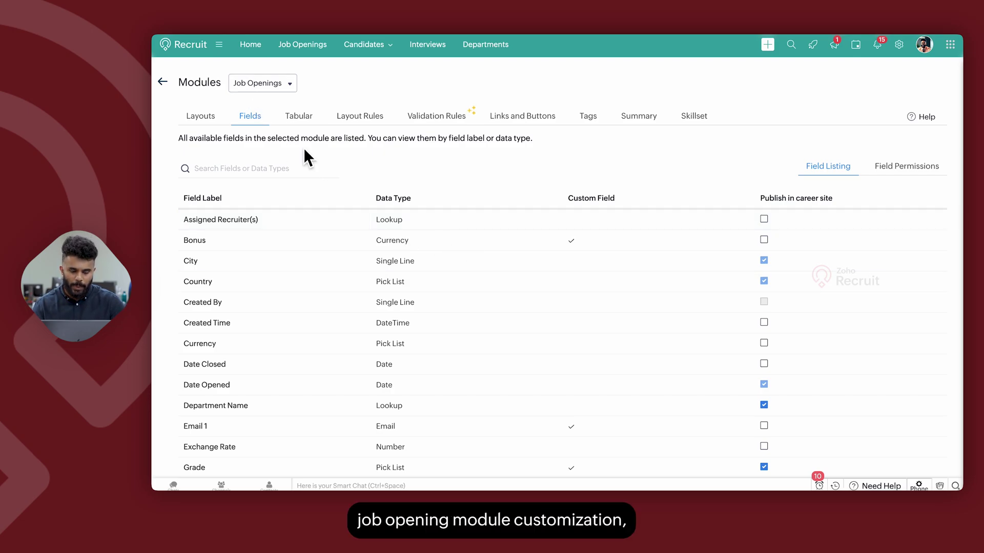
{"action": "scroll", "coordinate": [569, 354], "scroll_direction": "down", "scroll_amount": 8}
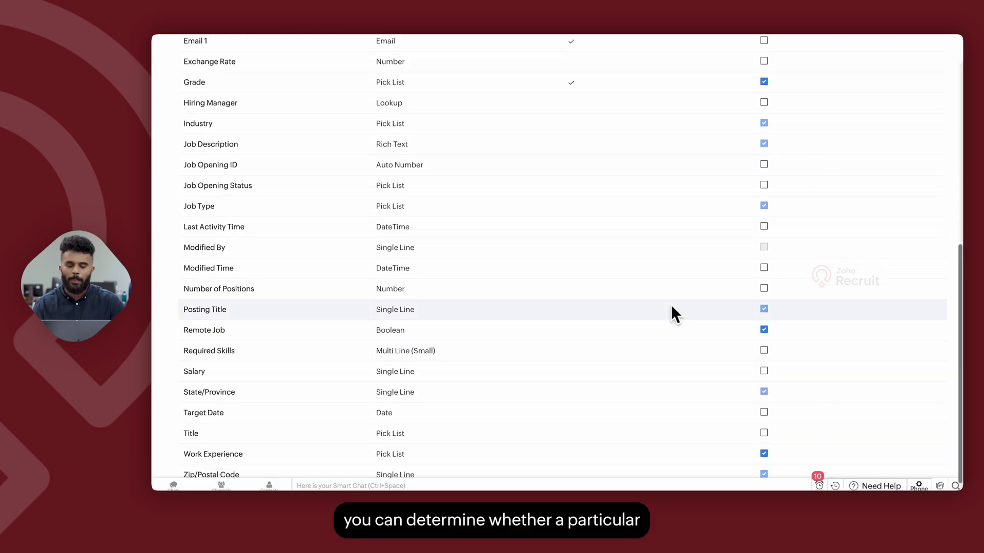
{"action": "scroll", "coordinate": [672, 307], "scroll_direction": "up", "scroll_amount": 8}
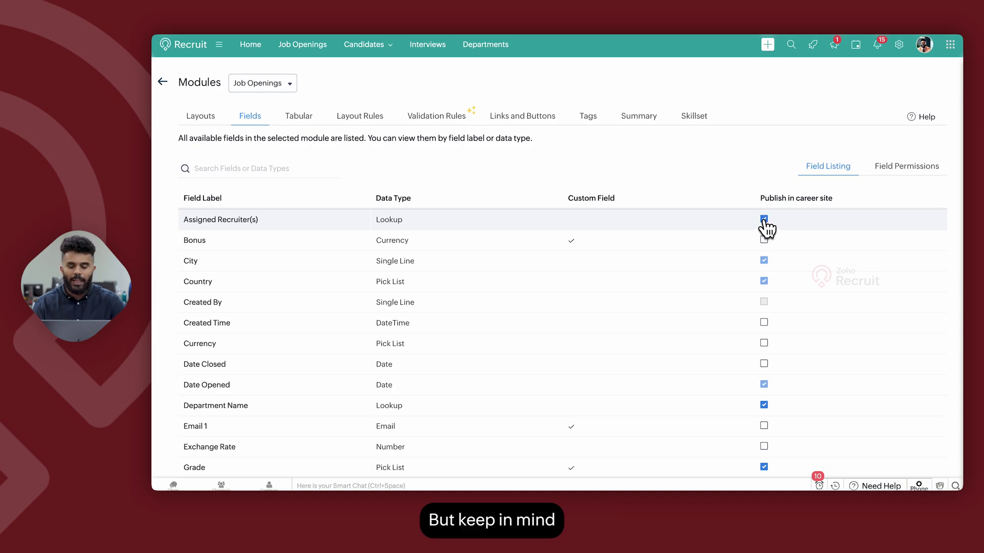
{"action": "left_click", "coordinate": [763, 219]}
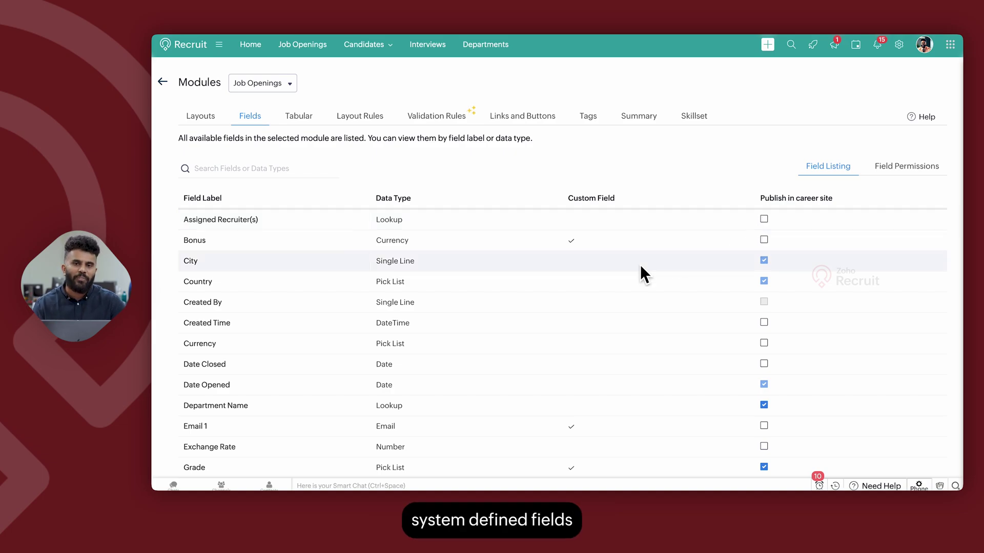
{"action": "scroll", "coordinate": [641, 264], "scroll_direction": "down", "scroll_amount": 1}
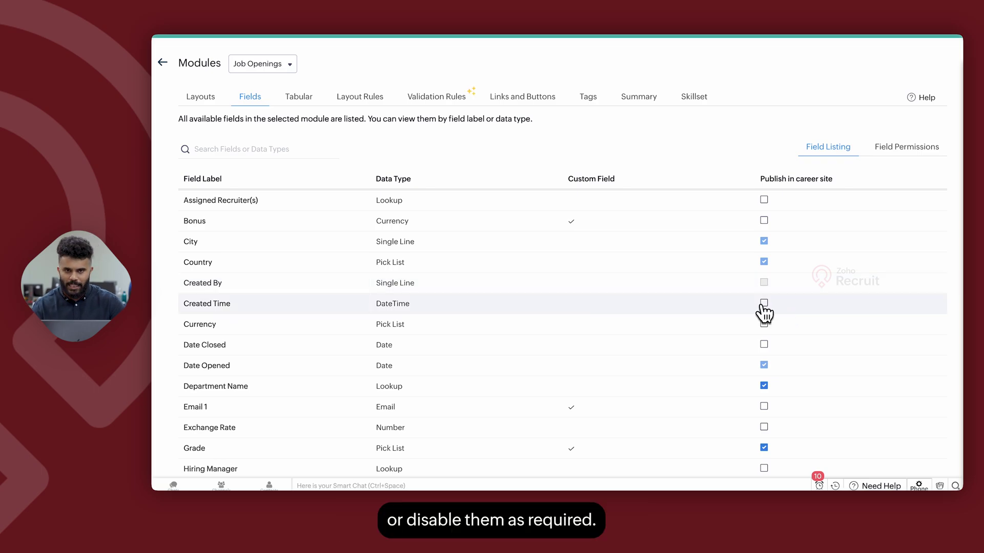
Step: Show the Job Openings field permissions for the Standard profile
{"action": "left_click", "coordinate": [892, 152]}
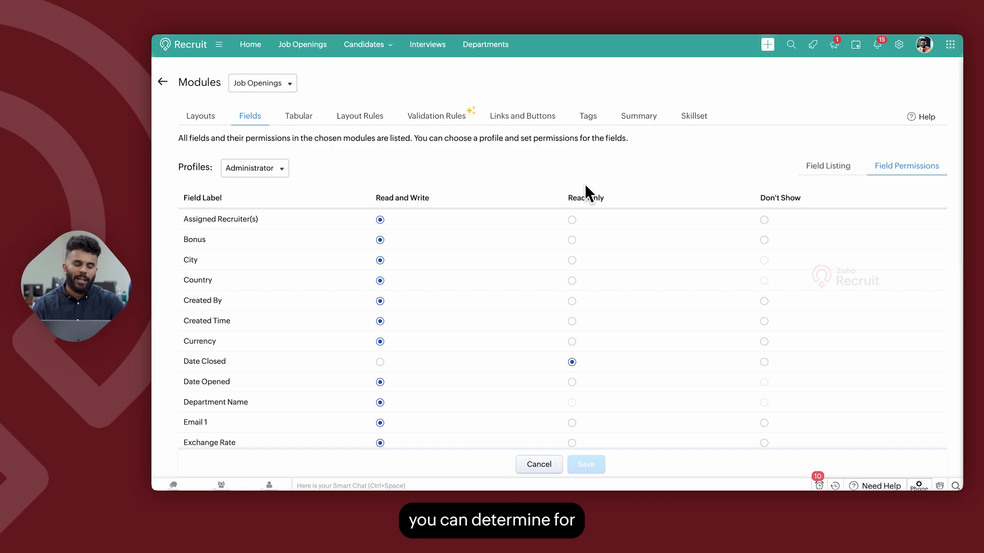
{"action": "left_click", "coordinate": [279, 171]}
{"action": "left_click", "coordinate": [263, 214]}
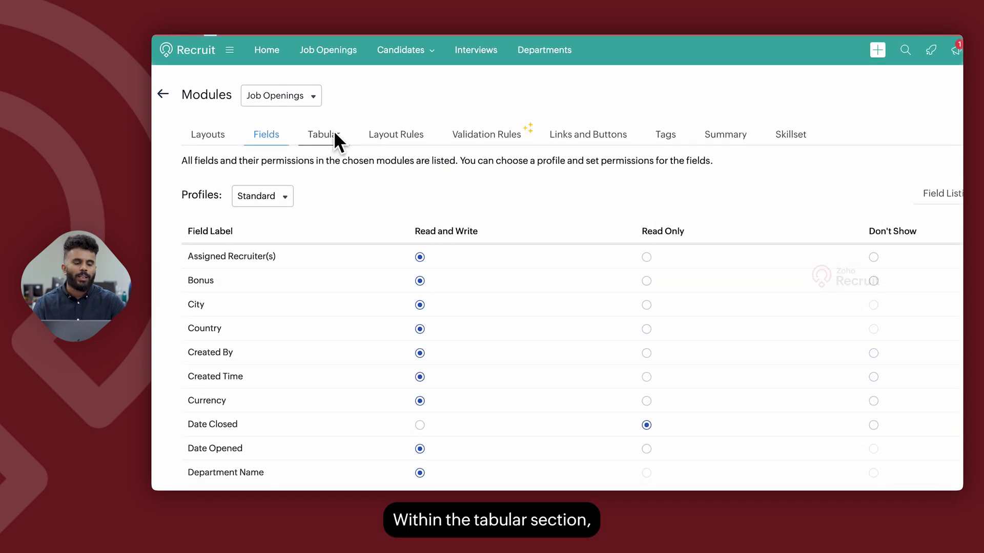
Step: View the tabular section listing of the Job Openings module and of the Candidates module
{"action": "left_click", "coordinate": [333, 131]}
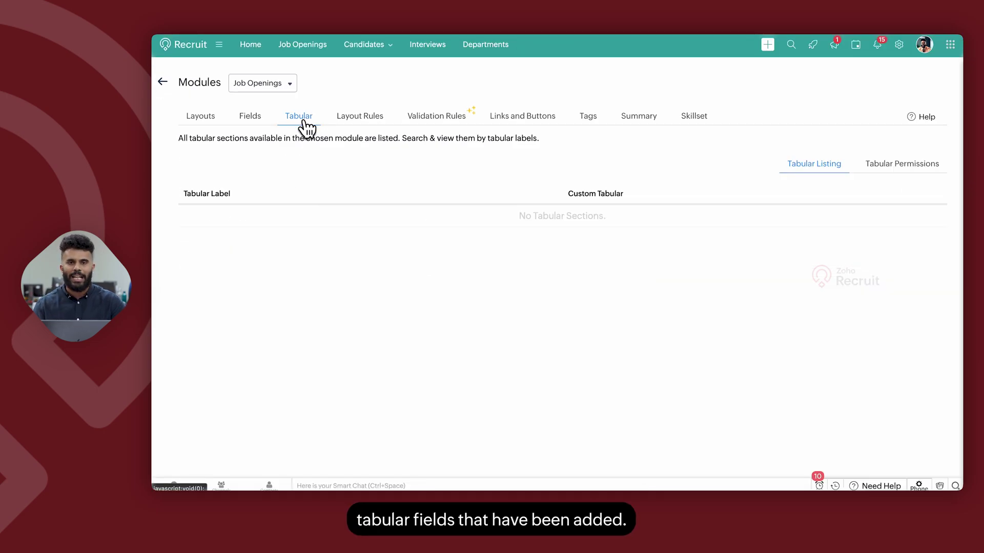
{"action": "left_click", "coordinate": [275, 87]}
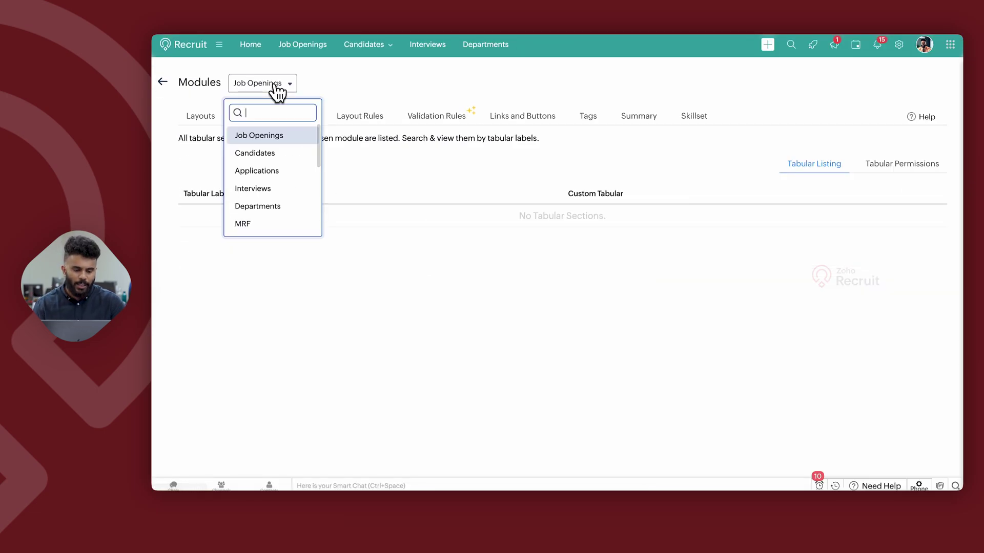
{"action": "left_click", "coordinate": [280, 154]}
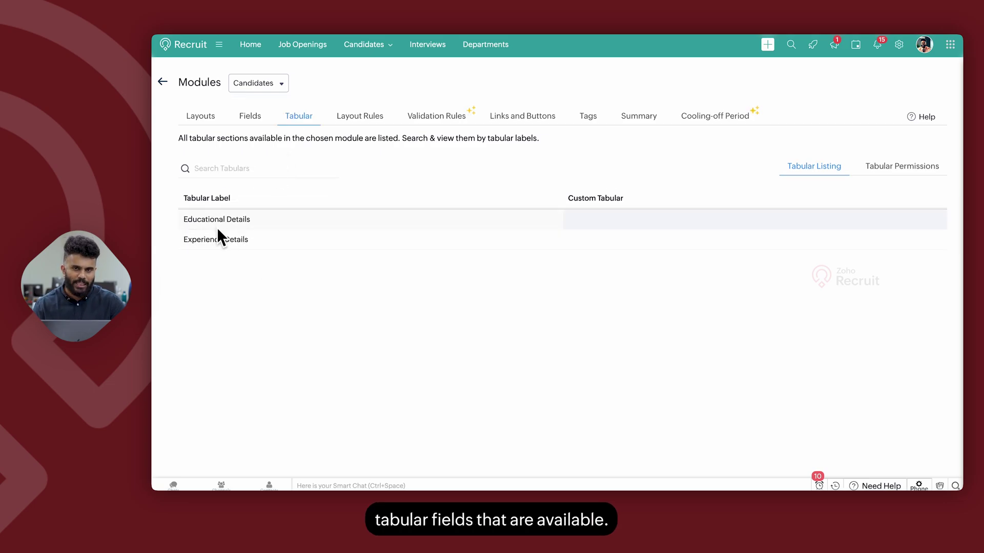
Step: View the Candidates tabular permissions and the selectable profiles, and return to the Job Openings tabular listing
{"action": "left_click", "coordinate": [899, 173]}
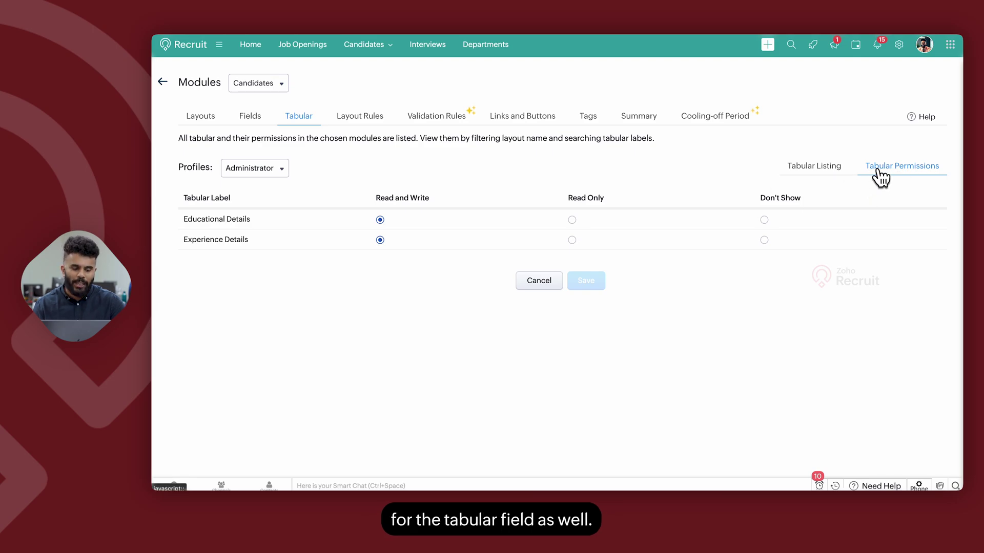
{"action": "left_click", "coordinate": [270, 180]}
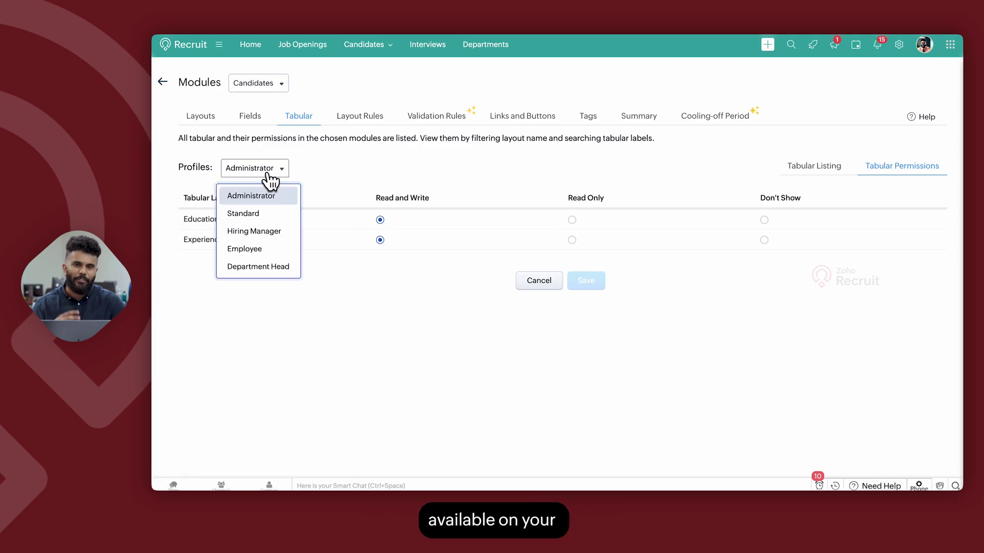
{"action": "left_click", "coordinate": [270, 87]}
{"action": "left_click", "coordinate": [272, 134]}
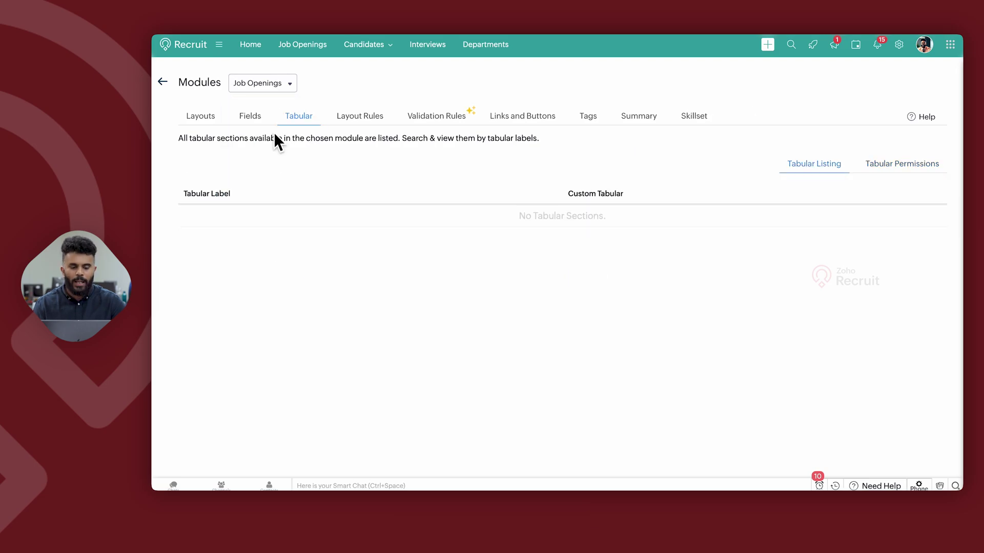
Step: Start a new layout rule for Job Openings named Sample, with Country as its primary field
{"action": "left_click", "coordinate": [361, 117]}
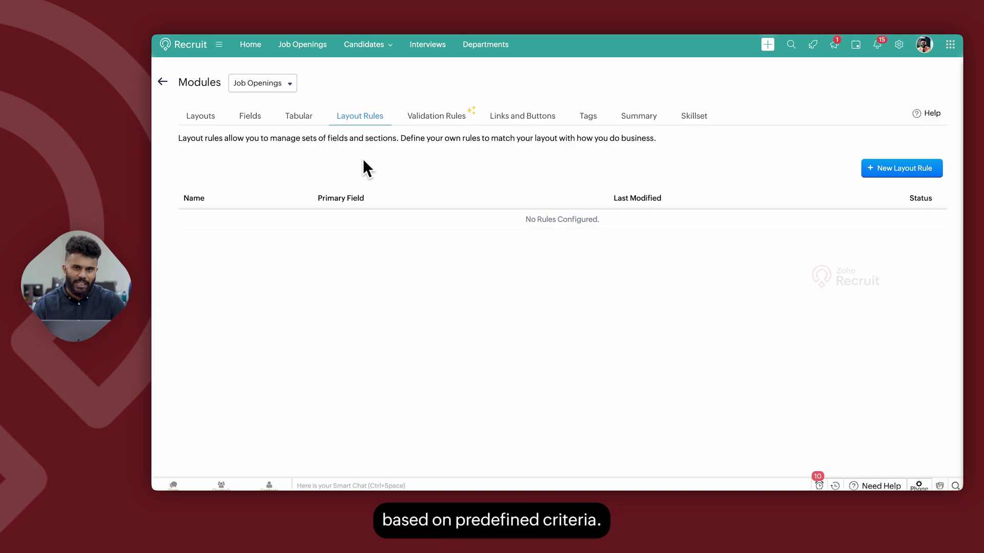
{"action": "left_click", "coordinate": [896, 169]}
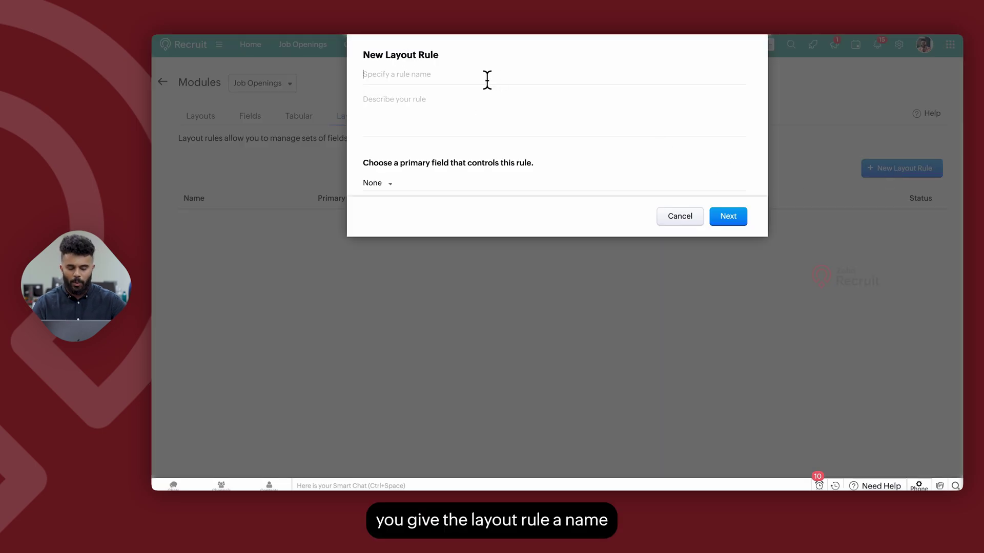
{"action": "type", "text": "Sample"}
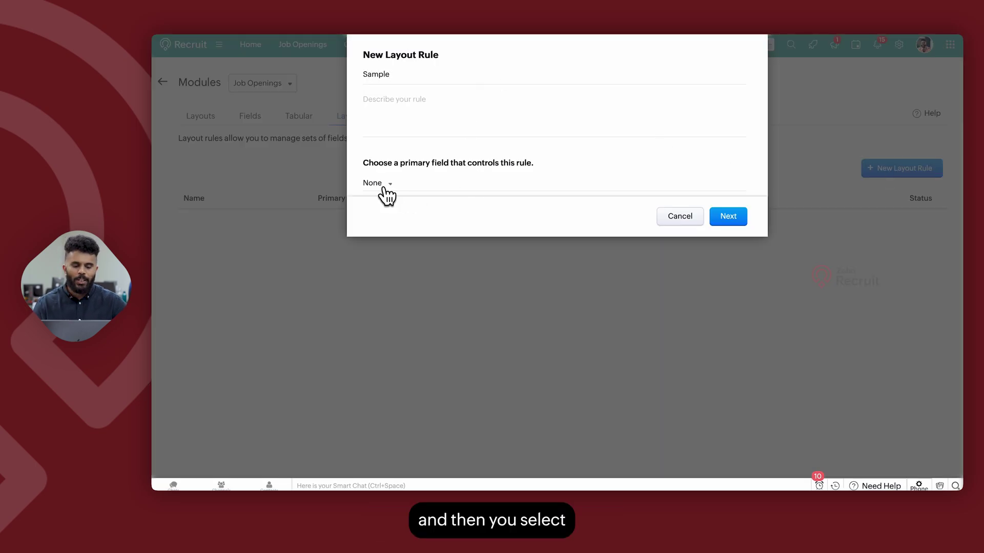
{"action": "left_click", "coordinate": [383, 188]}
{"action": "left_click", "coordinate": [390, 285]}
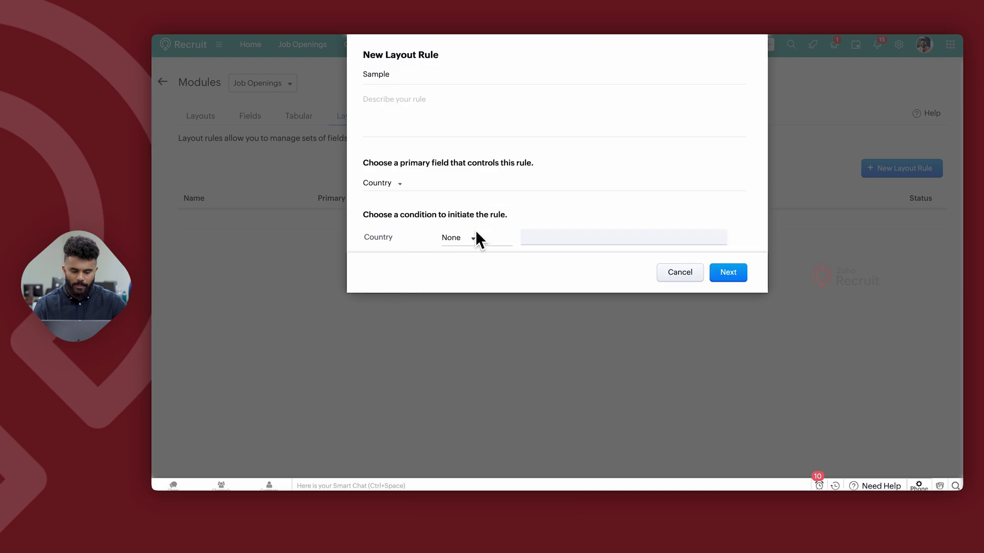
Step: Set the layout rule's condition to Country is India and continue to its action setup
{"action": "left_click", "coordinate": [476, 237]}
{"action": "left_click", "coordinate": [466, 287]}
{"action": "left_click", "coordinate": [545, 240]}
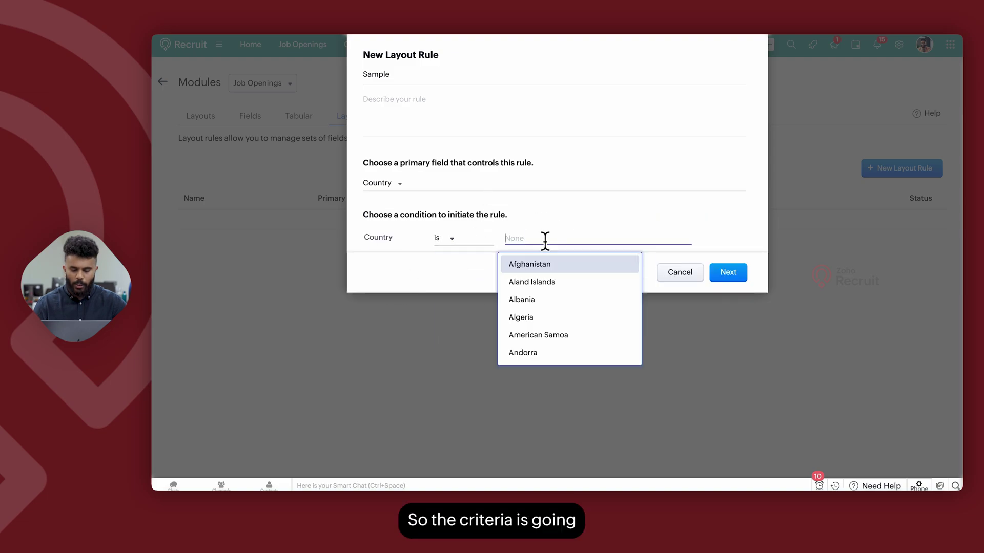
{"action": "type", "text": "India"}
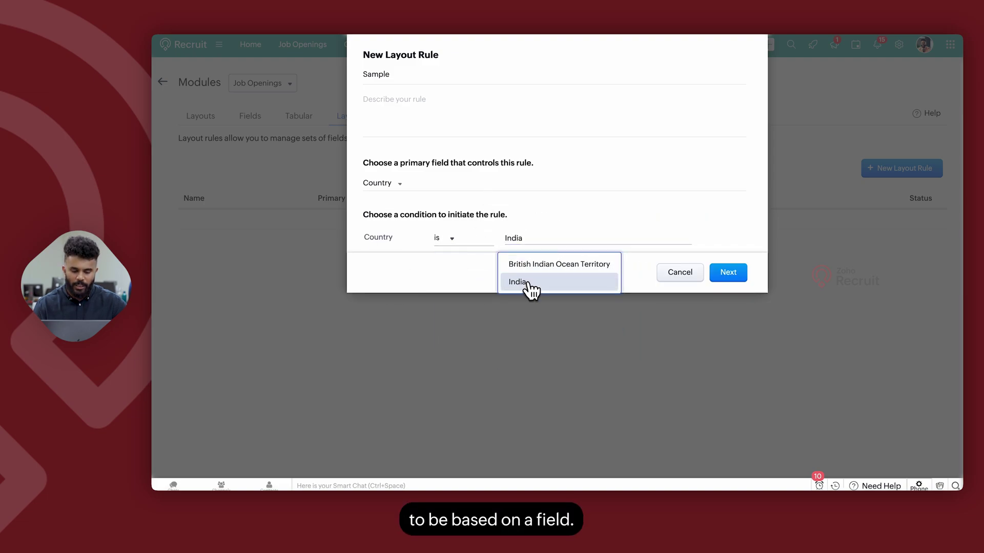
{"action": "left_click", "coordinate": [528, 283]}
{"action": "left_click", "coordinate": [434, 268]}
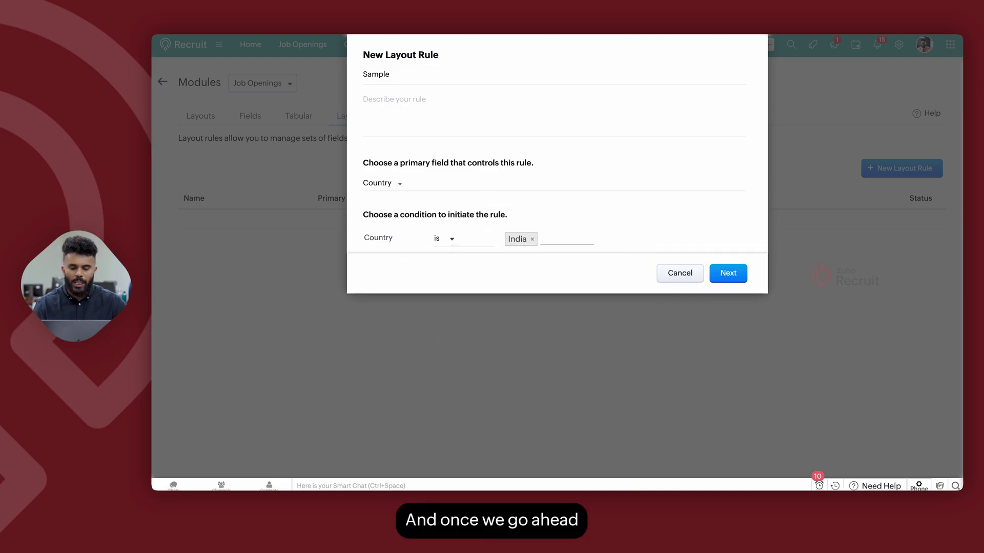
{"action": "left_click", "coordinate": [729, 273]}
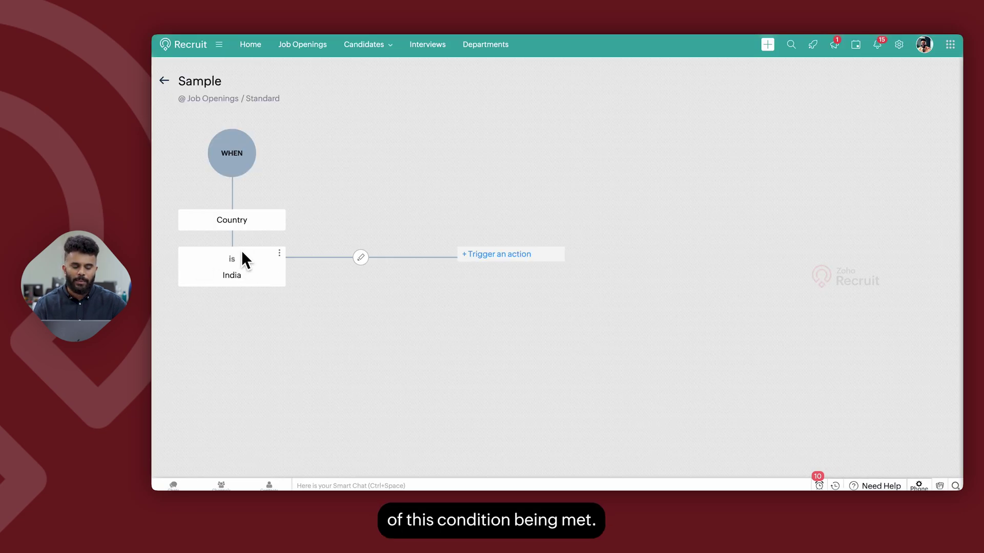
Step: View the Sample rule's additional condition settings and its available trigger actions, and return to the layout rules list
{"action": "left_click", "coordinate": [361, 257]}
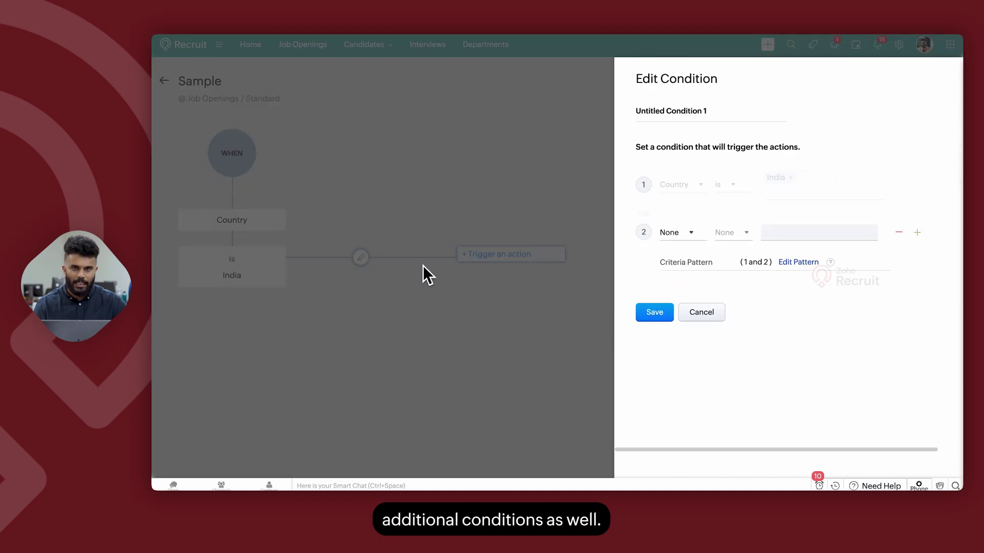
{"action": "left_click", "coordinate": [702, 314]}
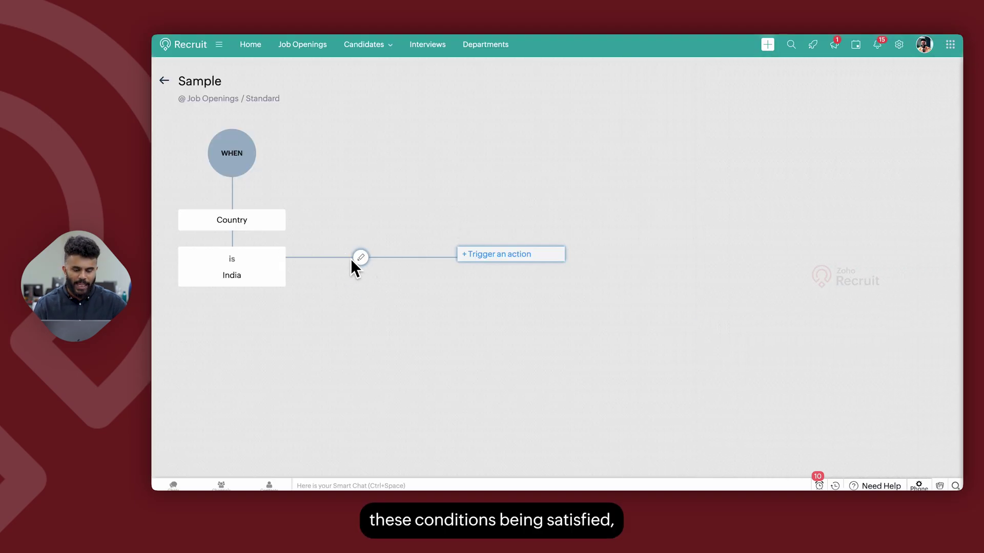
{"action": "left_click", "coordinate": [483, 258]}
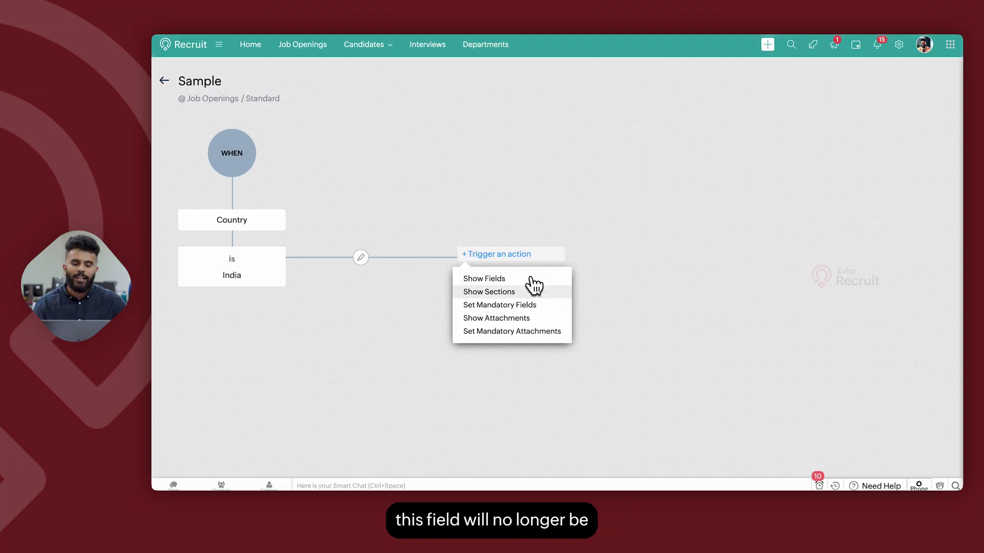
{"action": "left_click", "coordinate": [521, 200]}
{"action": "left_click", "coordinate": [164, 82]}
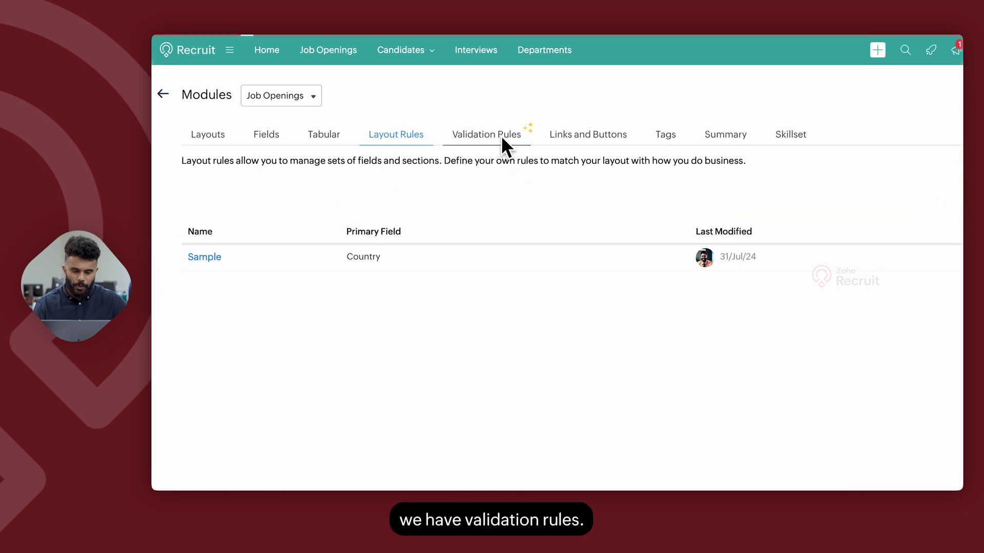
Step: Start a new Job Openings validation rule for the Date Opened field, validated using criteria
{"action": "left_click", "coordinate": [500, 135]}
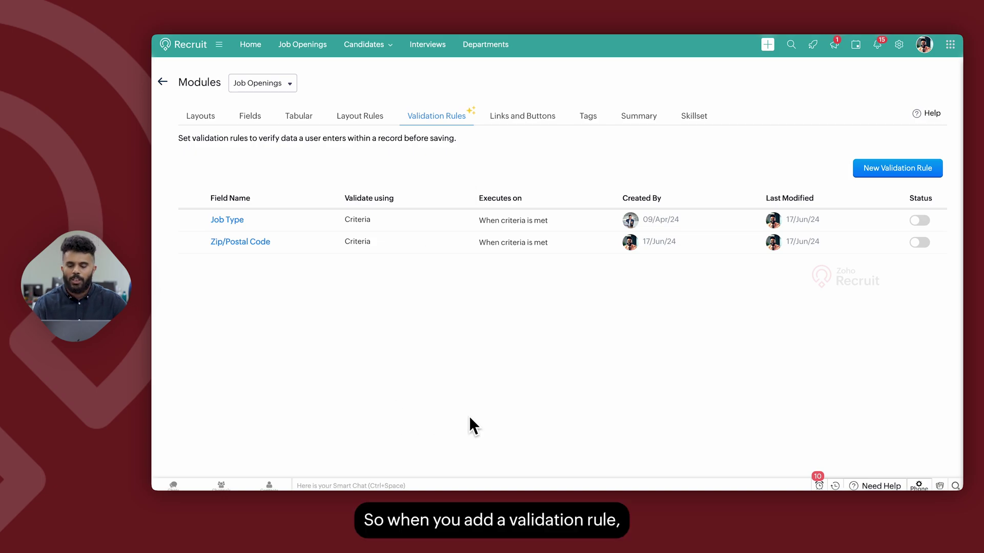
{"action": "left_click", "coordinate": [864, 170]}
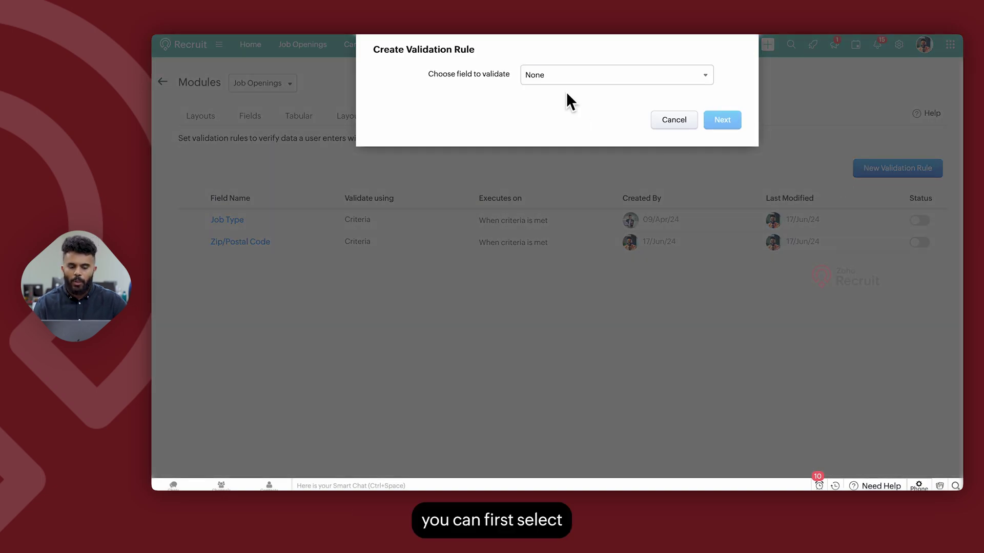
{"action": "left_click", "coordinate": [560, 80]}
{"action": "scroll", "coordinate": [563, 191], "scroll_direction": "down", "scroll_amount": 2}
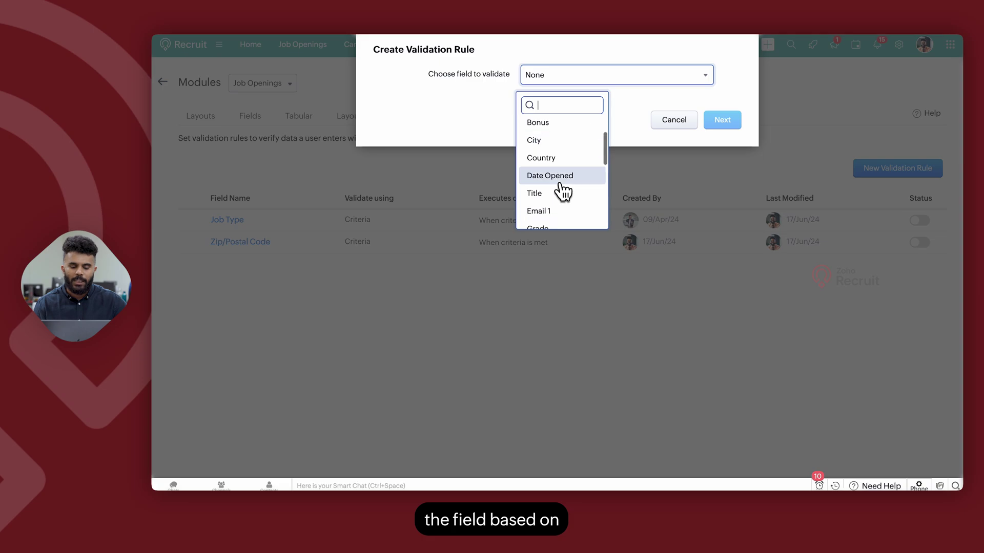
{"action": "left_click", "coordinate": [551, 175]}
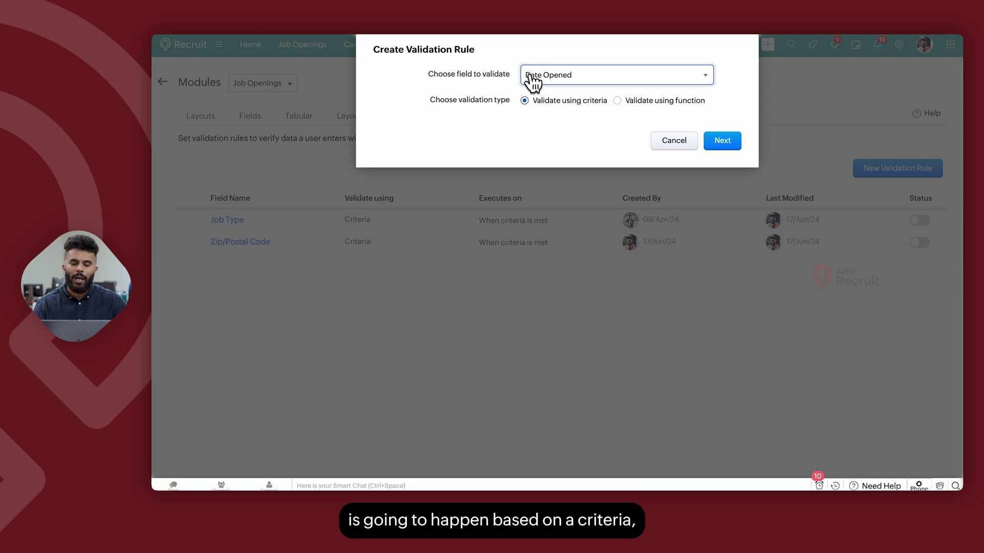
{"action": "left_click", "coordinate": [618, 101]}
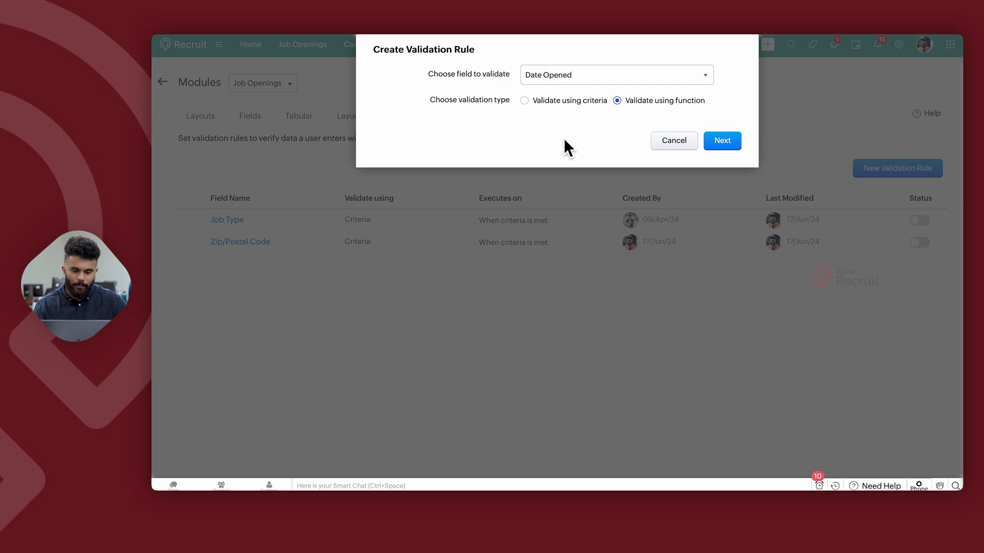
{"action": "left_click", "coordinate": [524, 101]}
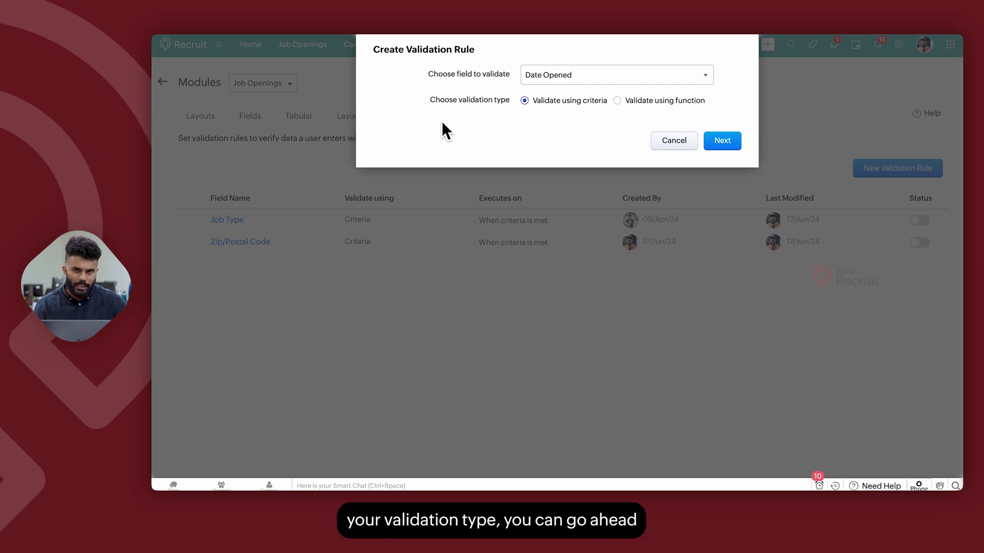
{"action": "left_click", "coordinate": [722, 141]}
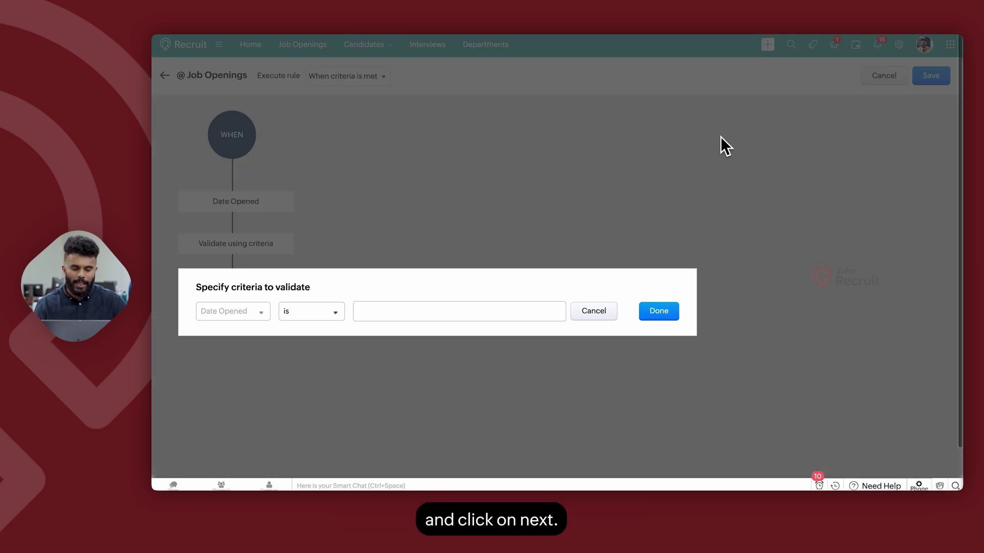
Step: Set the validation criterion to Date Opened is empty and place the cursor in the alert message field
{"action": "left_click", "coordinate": [297, 313]}
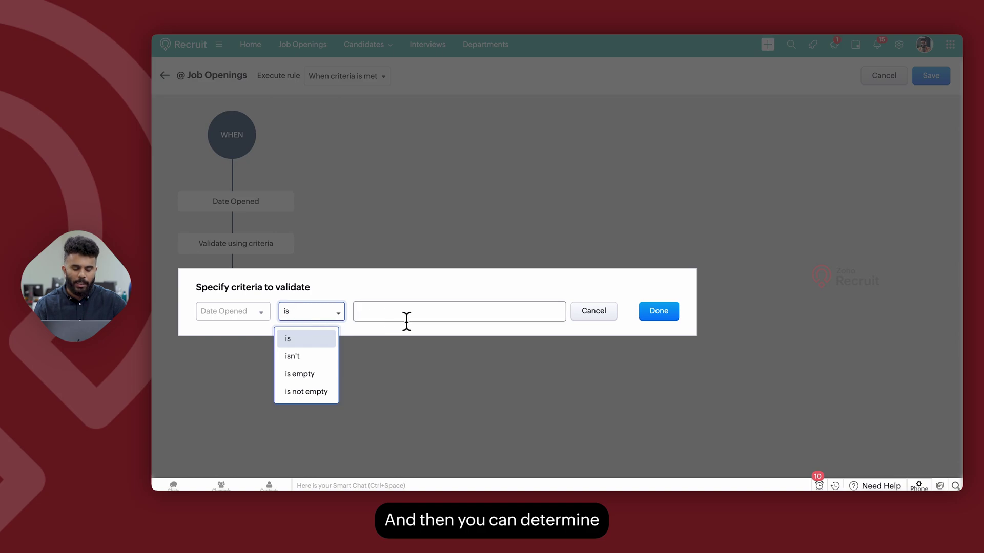
{"action": "left_click", "coordinate": [302, 374]}
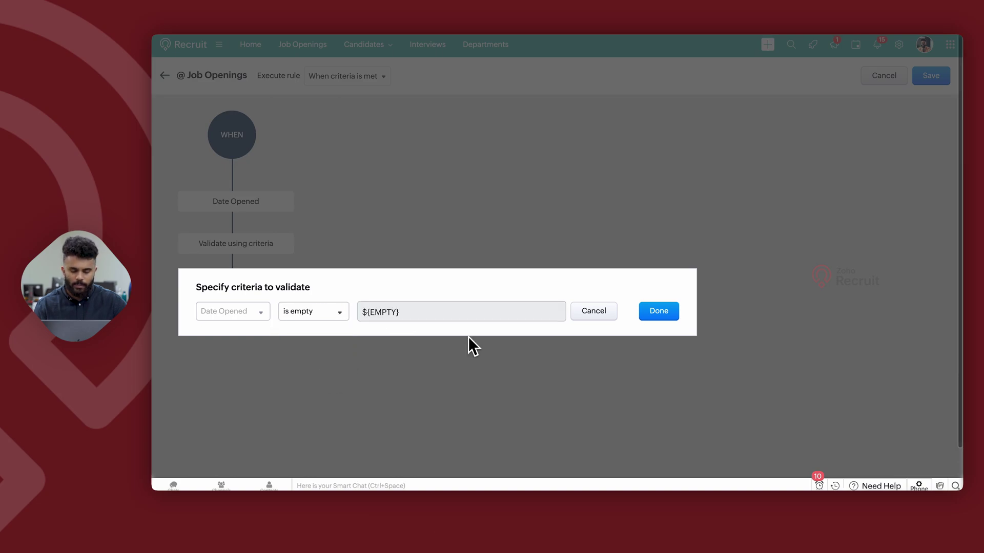
{"action": "left_click", "coordinate": [656, 311]}
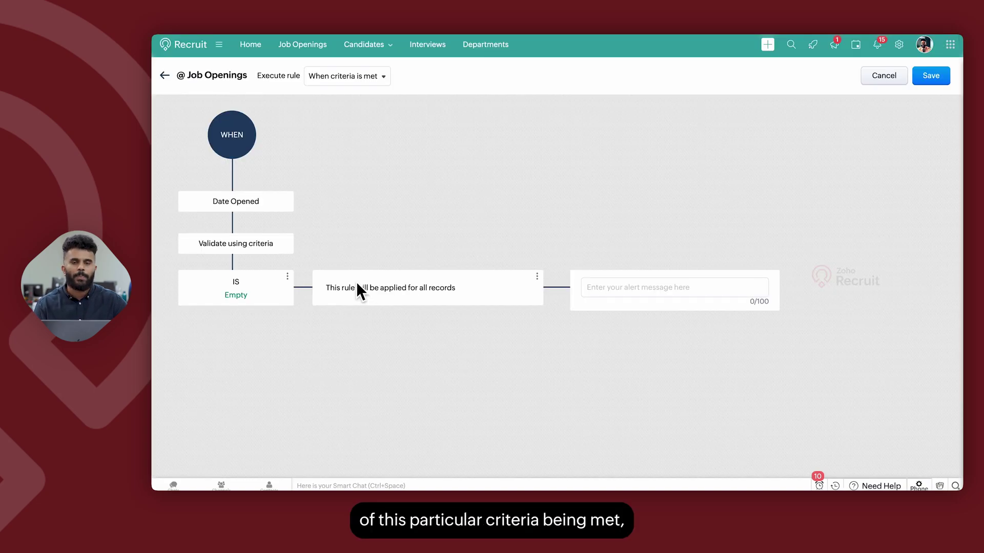
{"action": "left_click", "coordinate": [605, 292]}
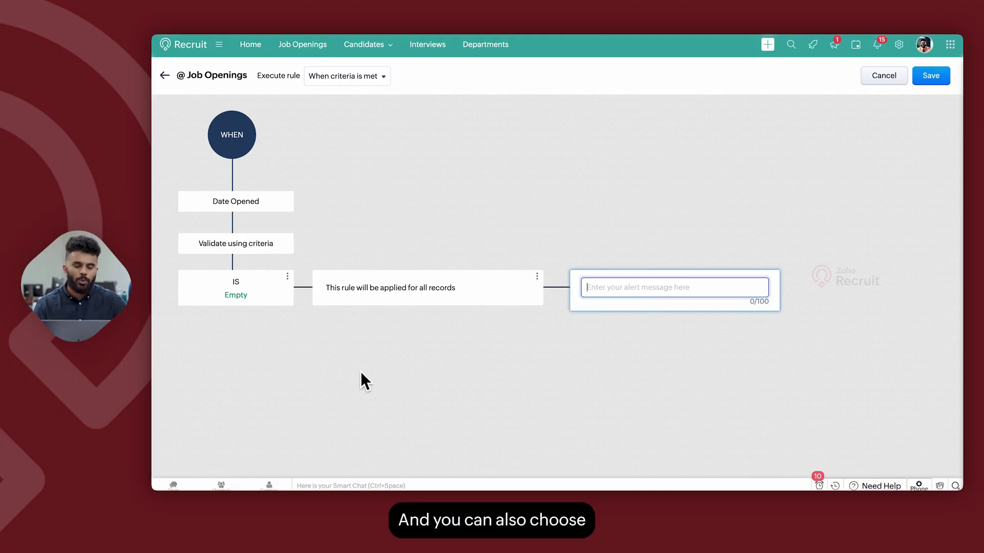
Step: View the options for when the validation rule executes, and leave the rule without saving it
{"action": "left_click", "coordinate": [325, 81]}
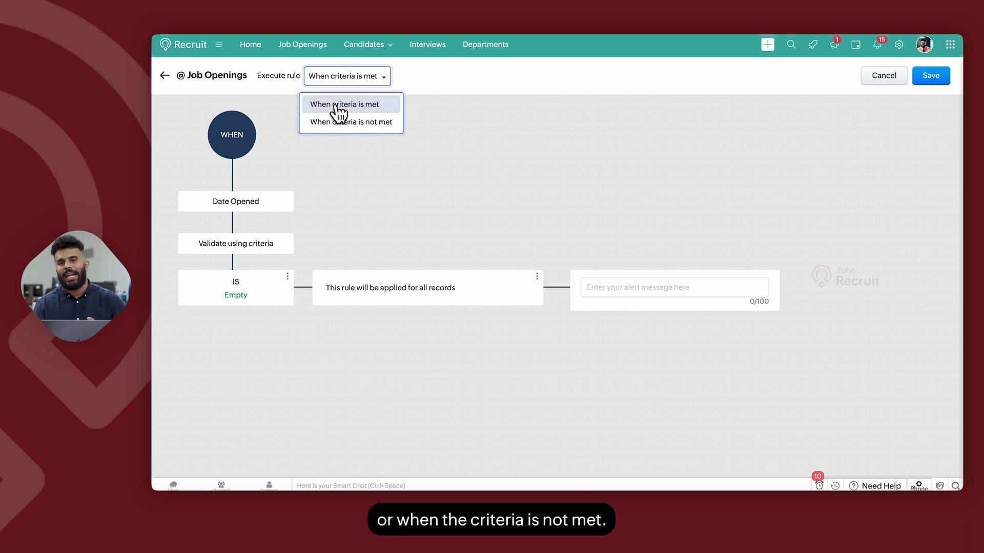
{"action": "left_click", "coordinate": [358, 229]}
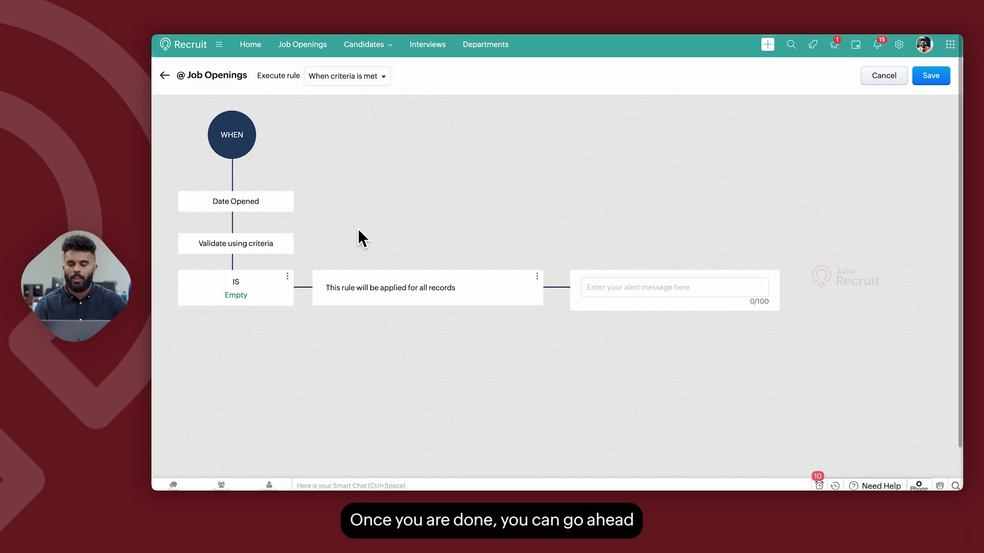
{"action": "left_click", "coordinate": [164, 76]}
{"action": "left_click", "coordinate": [544, 332]}
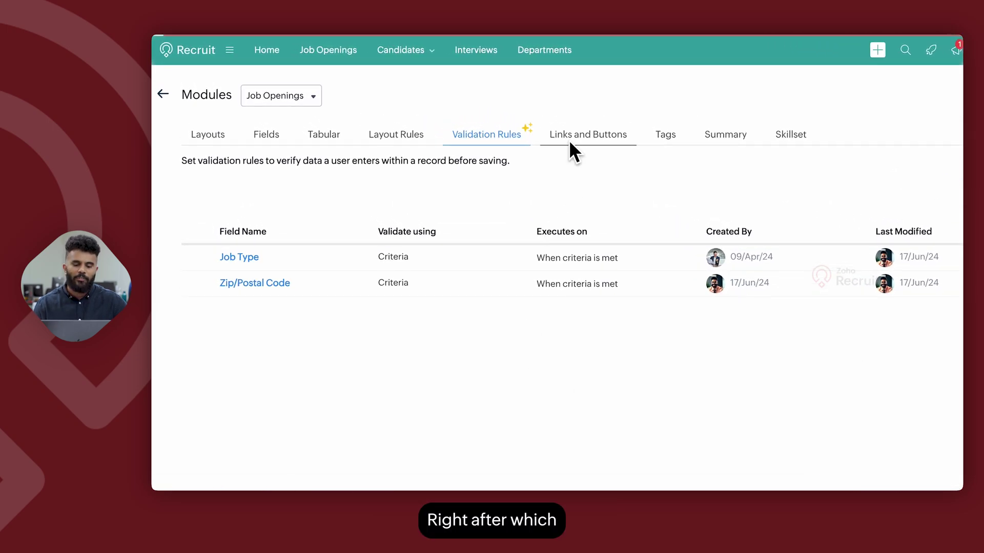
Step: Examine the new link form of Job Openings, including its URL merge fields, permitted profiles and link encodings, and cancel it
{"action": "left_click", "coordinate": [574, 153]}
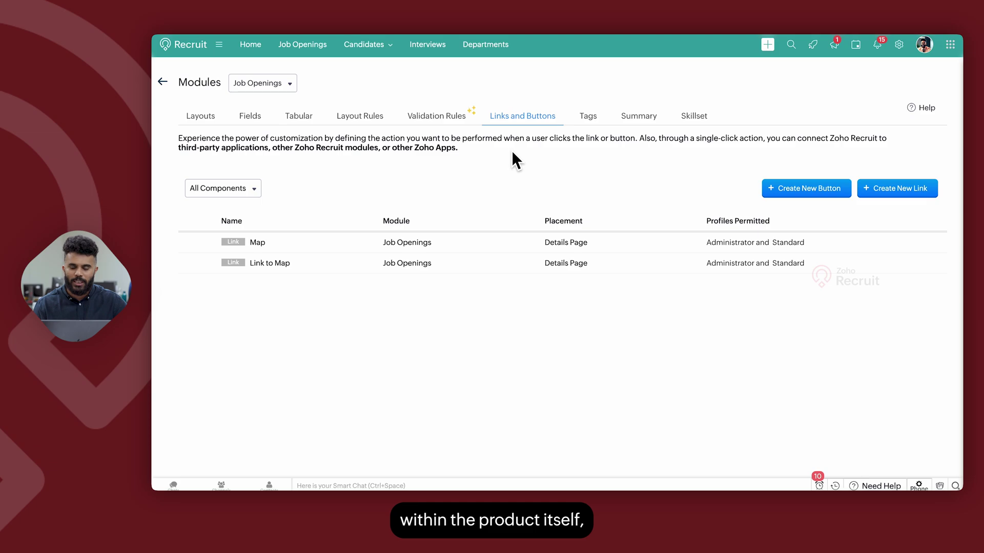
{"action": "left_click", "coordinate": [884, 193]}
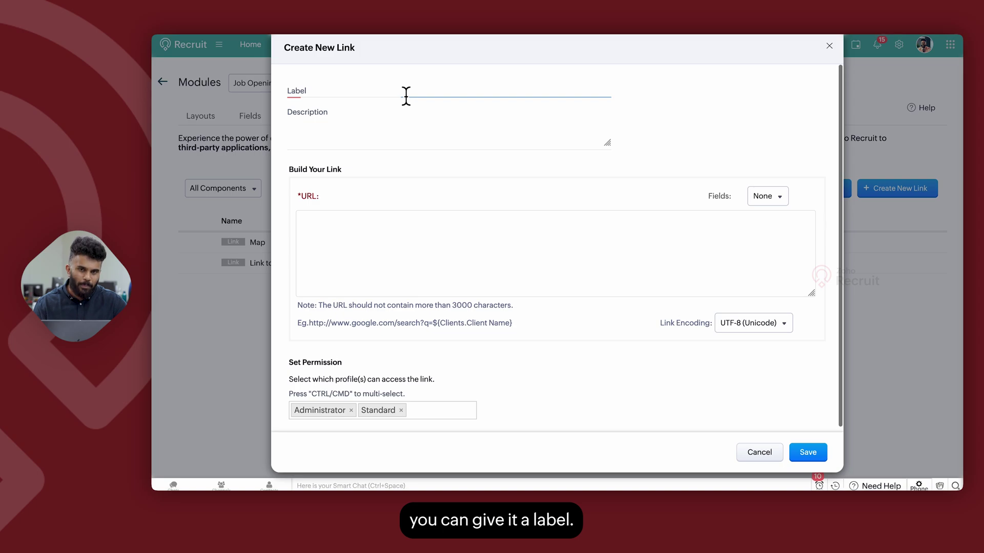
{"action": "left_click", "coordinate": [340, 235]}
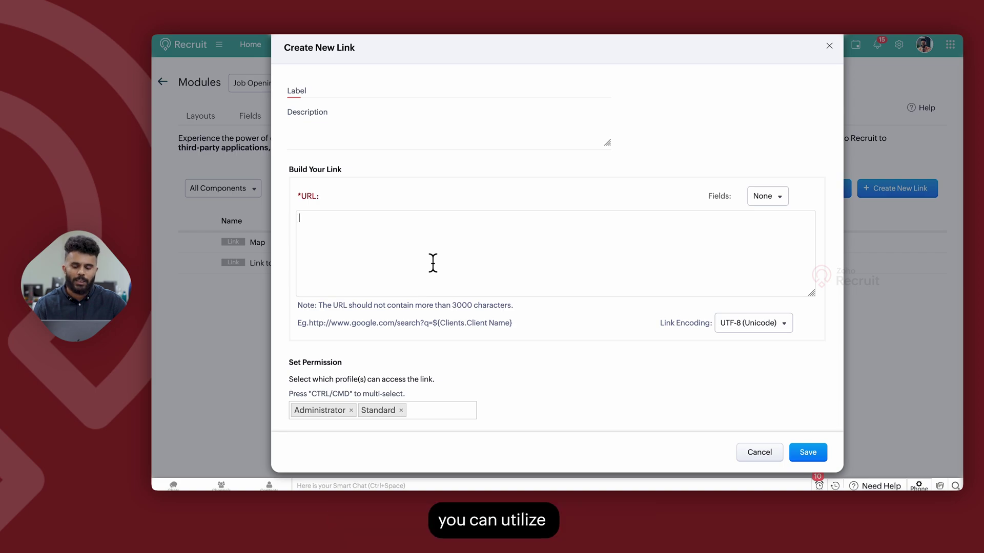
{"action": "left_click", "coordinate": [765, 199]}
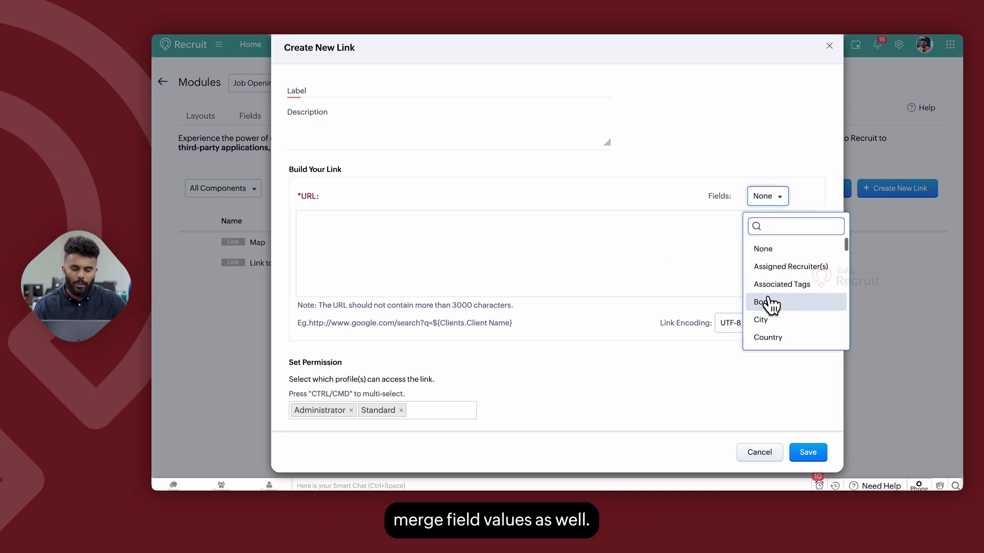
{"action": "left_click", "coordinate": [515, 327]}
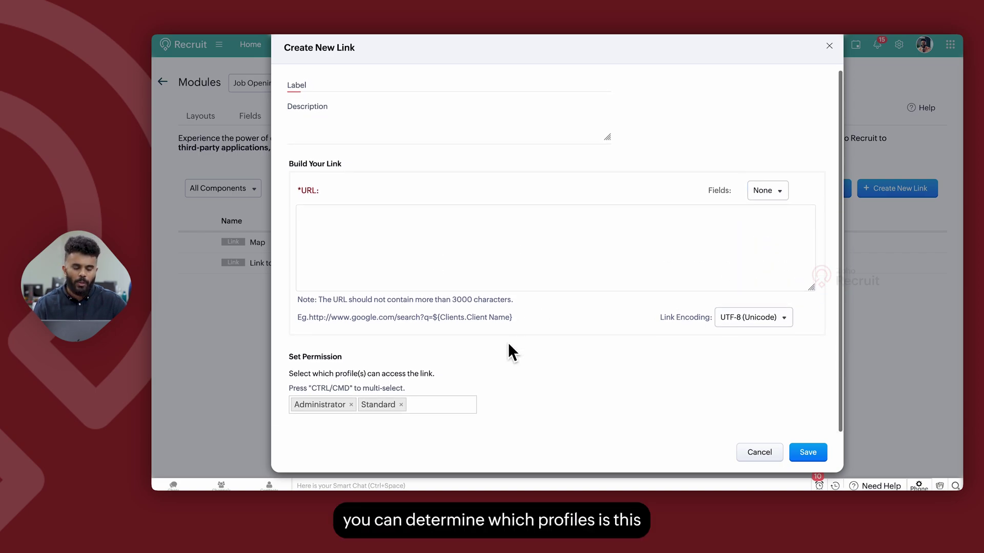
{"action": "left_click", "coordinate": [412, 409]}
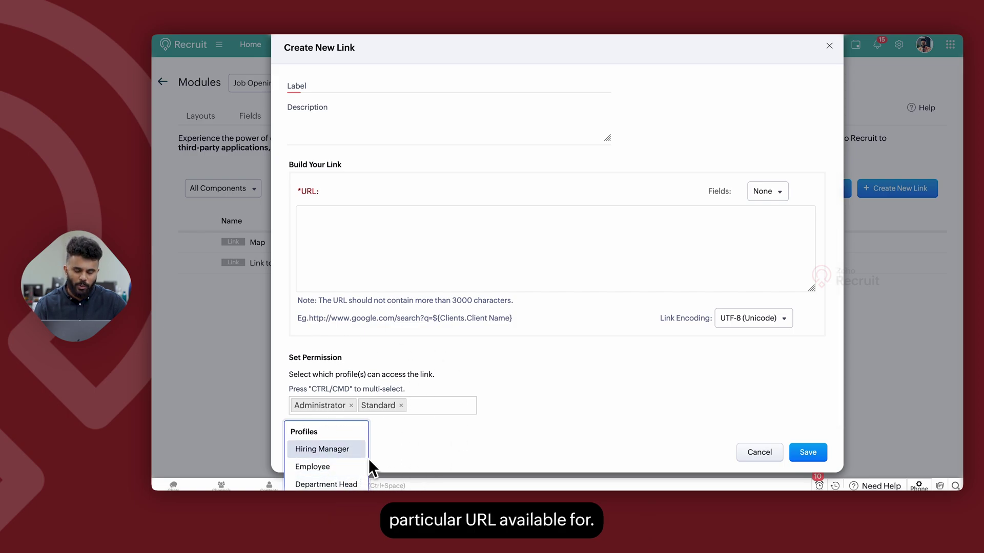
{"action": "left_click", "coordinate": [767, 321]}
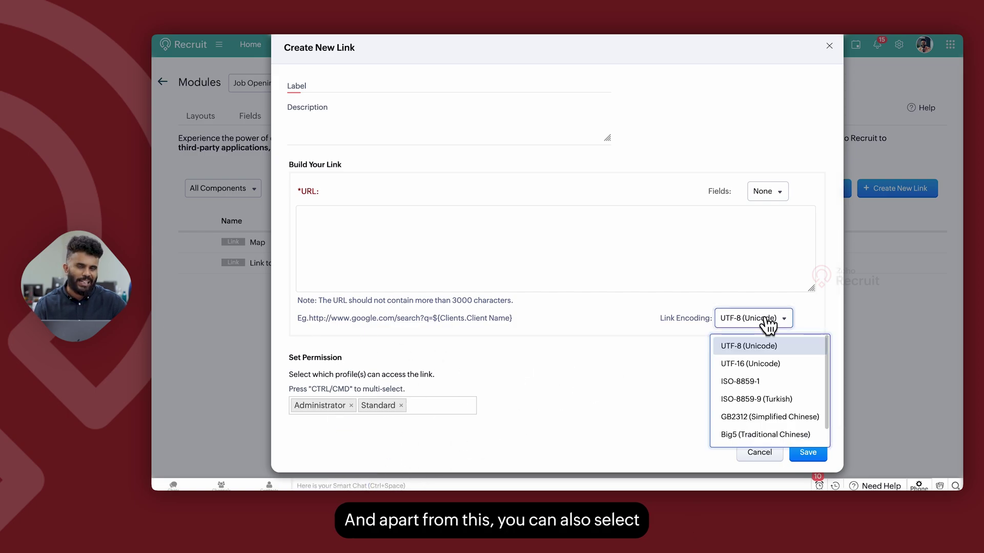
{"action": "left_click", "coordinate": [614, 346]}
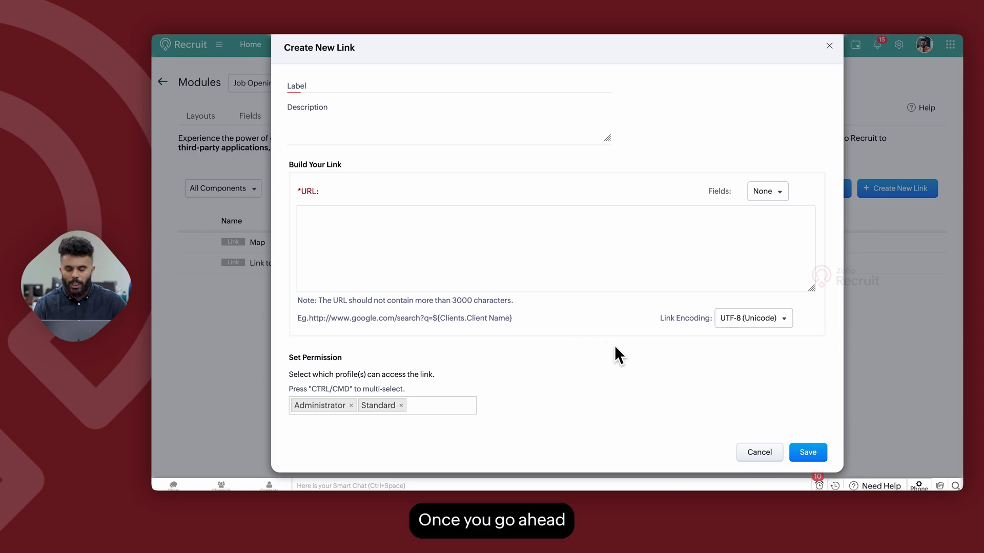
{"action": "left_click", "coordinate": [747, 457]}
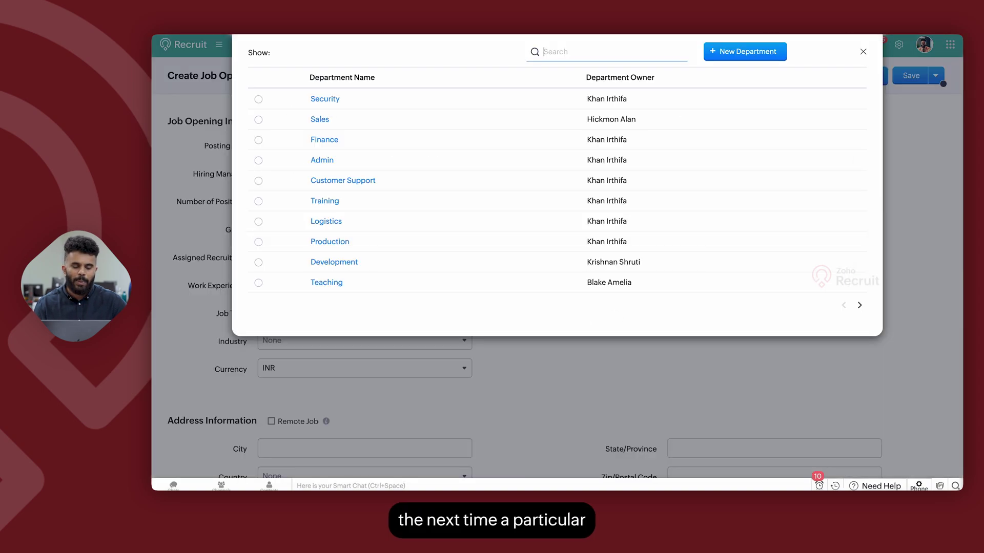
Step: Close the department lookup, open the Accountant job opening from the India Jobs view, and follow its Link to Map link
{"action": "left_click", "coordinate": [862, 51]}
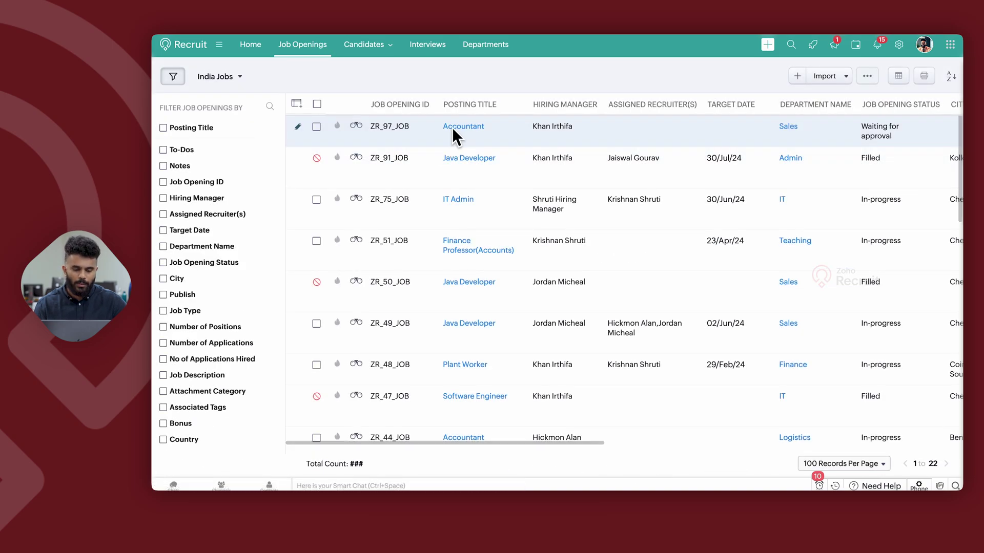
{"action": "left_click", "coordinate": [452, 127]}
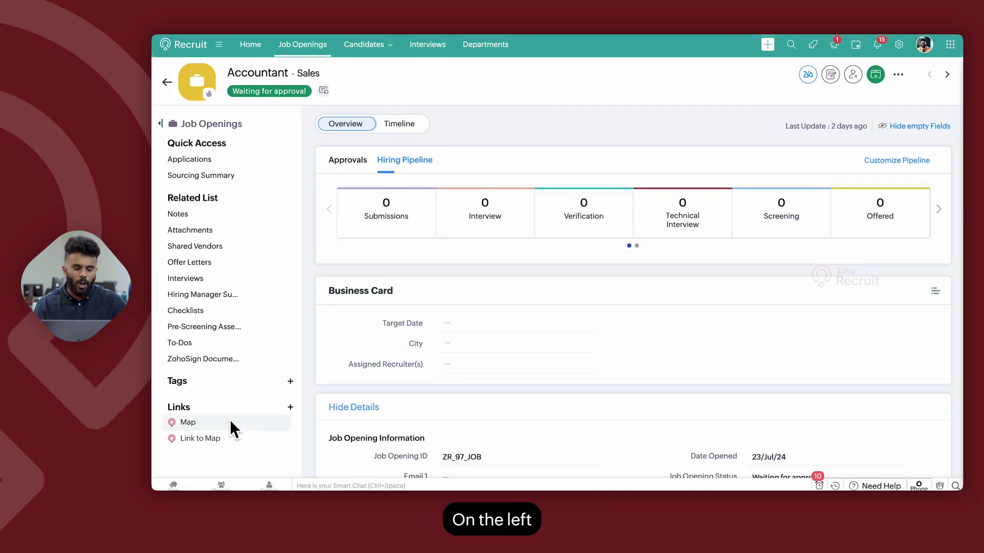
{"action": "left_click", "coordinate": [210, 438]}
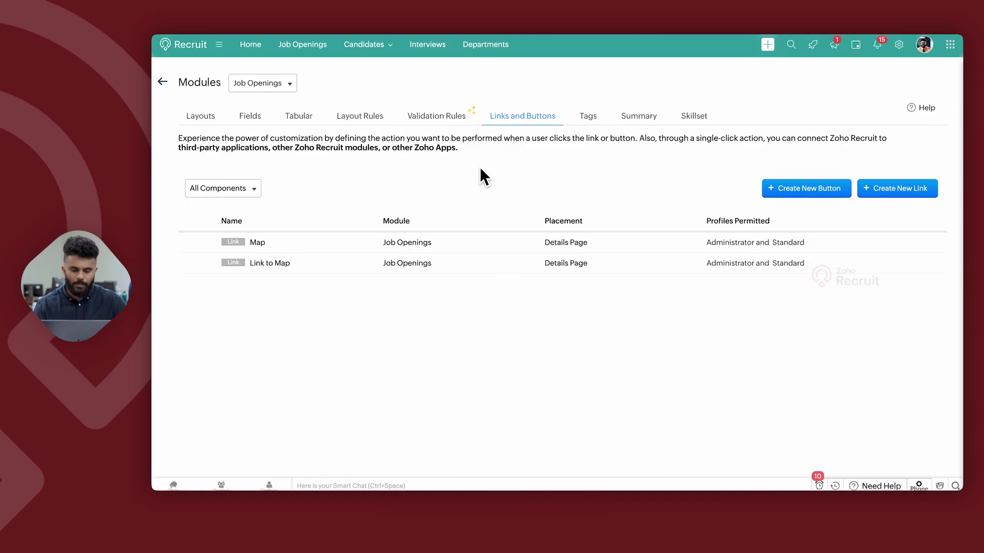
Step: Start a new Job Openings button named Sample, placed on the Details Page
{"action": "left_click", "coordinate": [783, 189]}
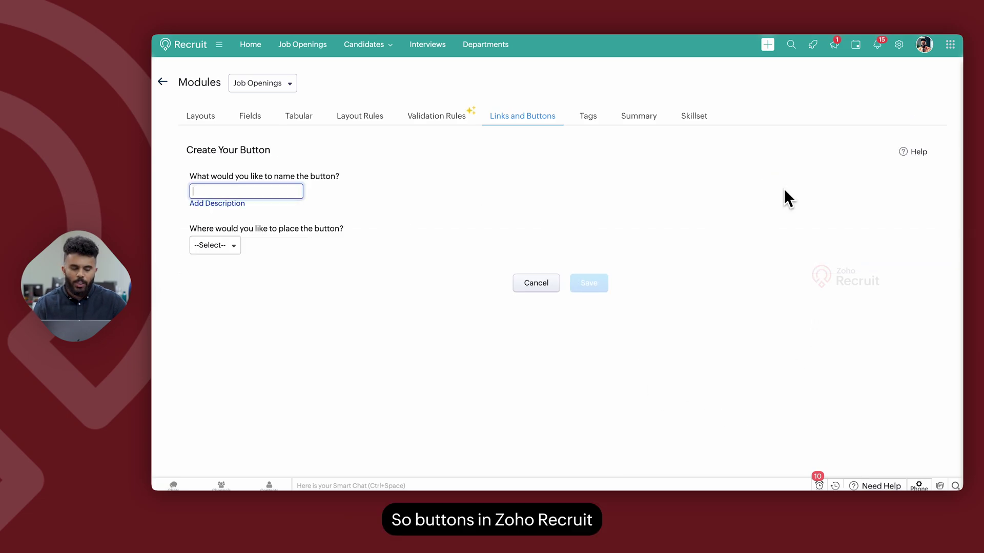
{"action": "left_click", "coordinate": [228, 247]}
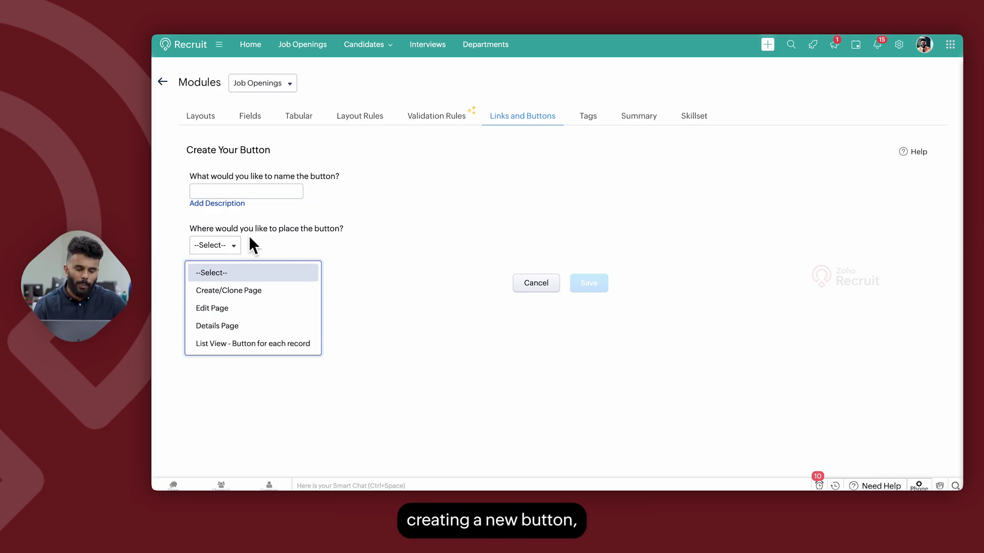
{"action": "left_click", "coordinate": [235, 192]}
{"action": "type", "text": "ample"}
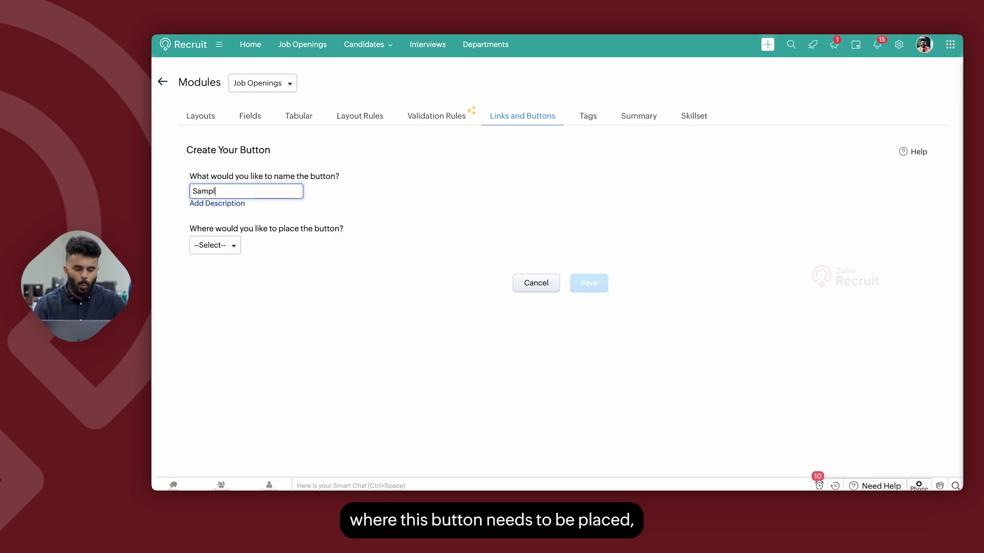
{"action": "left_click", "coordinate": [231, 247]}
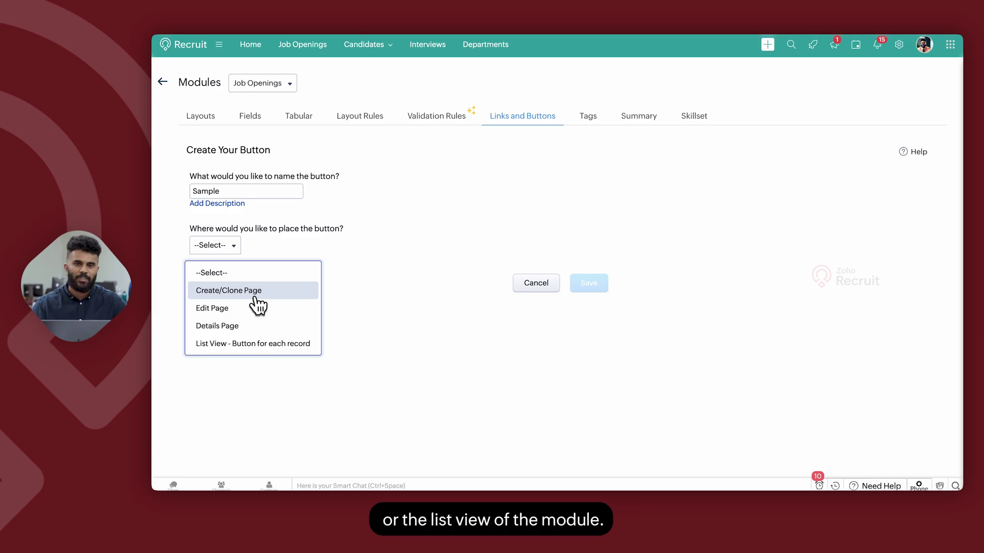
{"action": "left_click", "coordinate": [255, 326]}
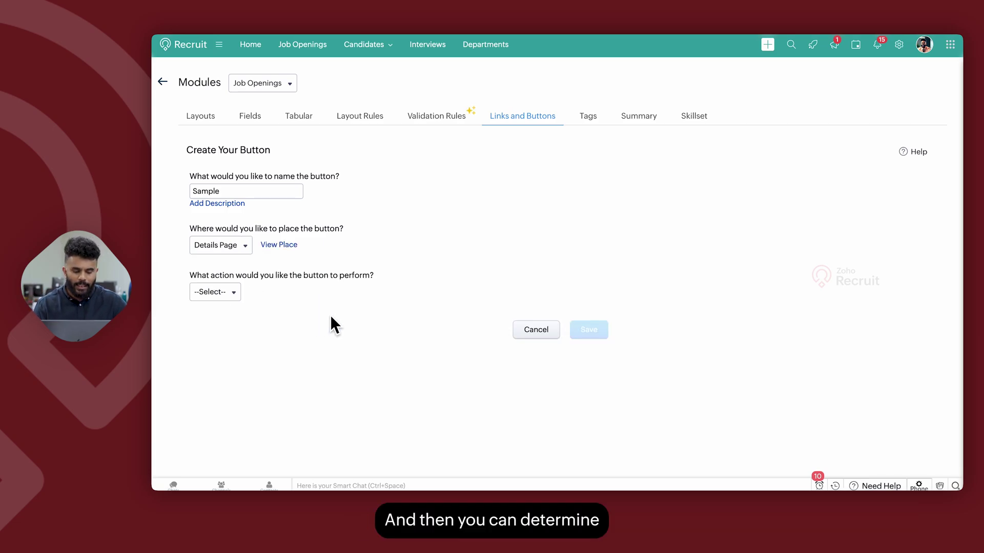
Step: Set the button action to Writing Custom Function, view the new function form, and cancel it
{"action": "left_click", "coordinate": [200, 292]}
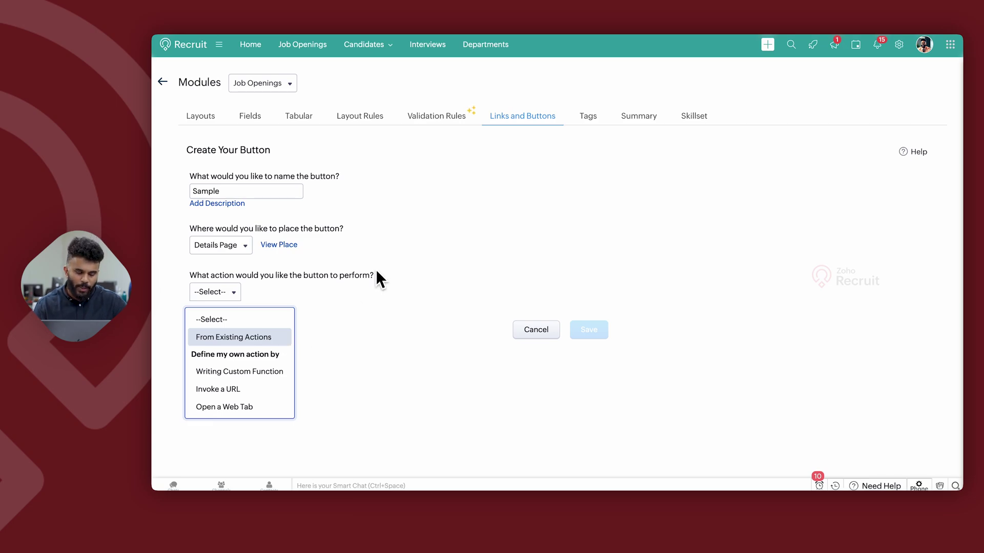
{"action": "left_click", "coordinate": [245, 371]}
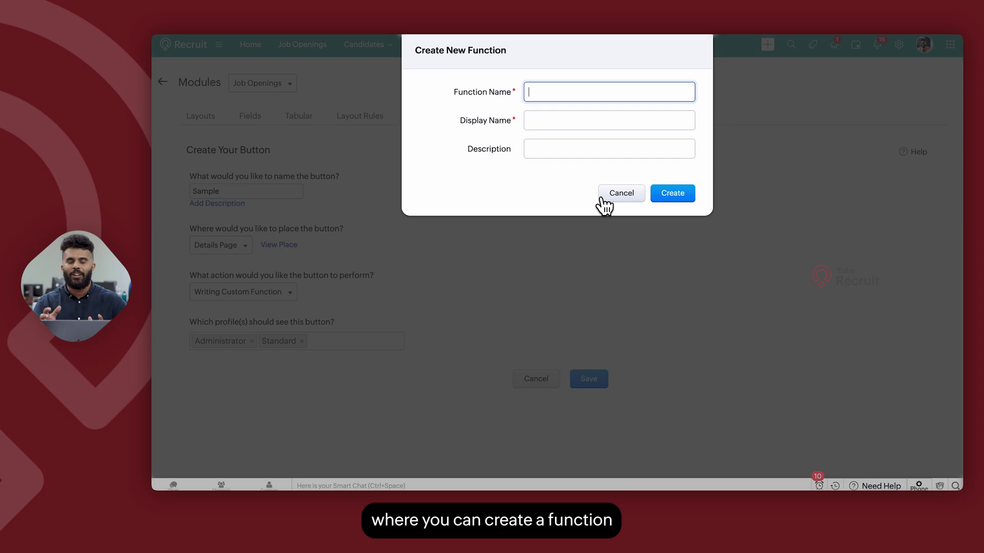
{"action": "left_click", "coordinate": [610, 200]}
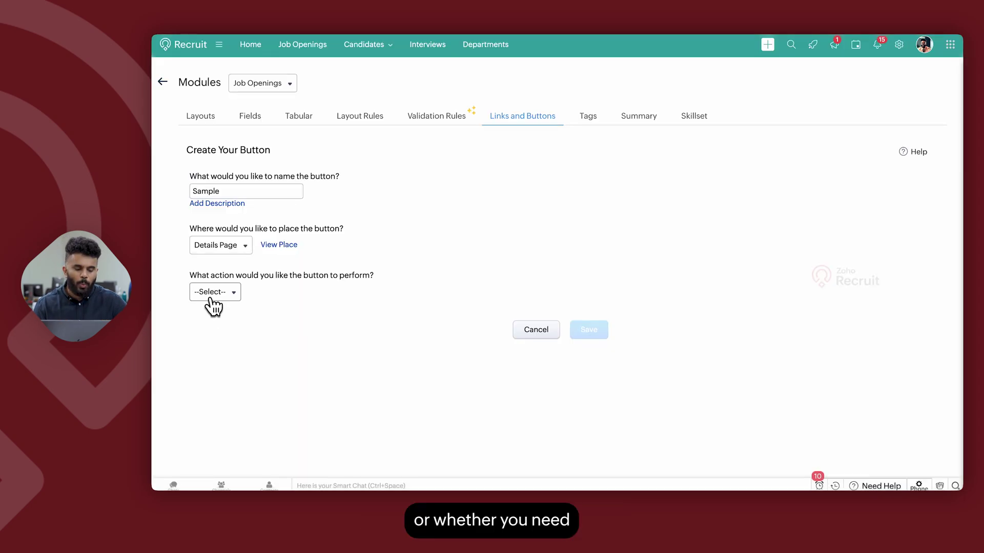
Step: Set the Sample button's action to Invoke a URL and review its URL, content display and profile settings
{"action": "left_click", "coordinate": [211, 299]}
{"action": "left_click", "coordinate": [243, 392]}
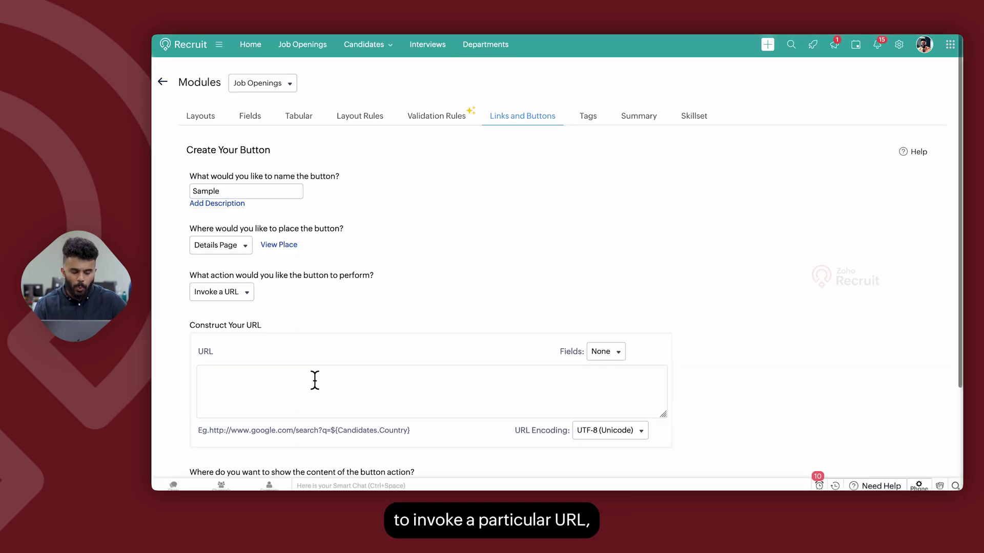
{"action": "left_click", "coordinate": [314, 381]}
{"action": "scroll", "coordinate": [314, 389], "scroll_direction": "down", "scroll_amount": 3}
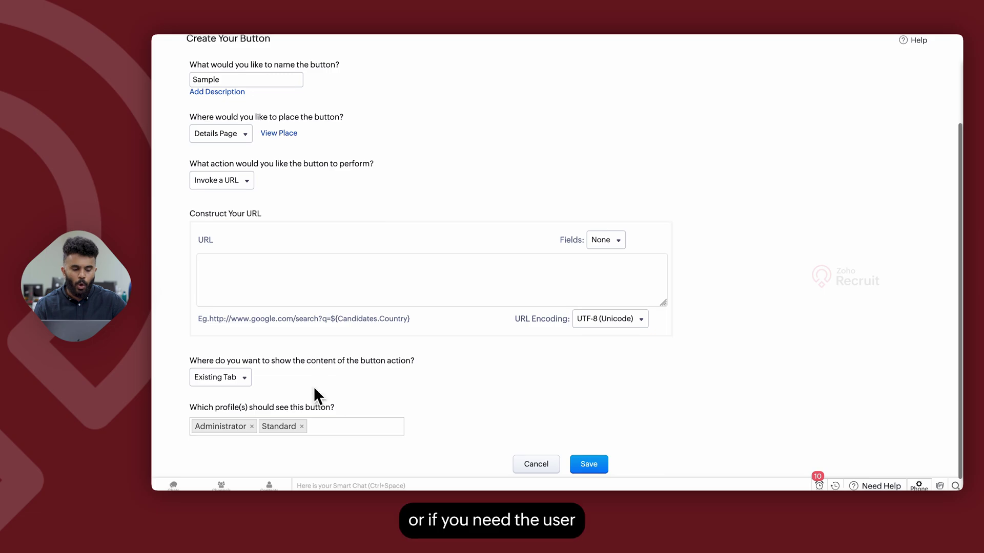
Step: Change the Sample button's action to Open a Web Tab and review the available button placements
{"action": "left_click", "coordinate": [229, 183]}
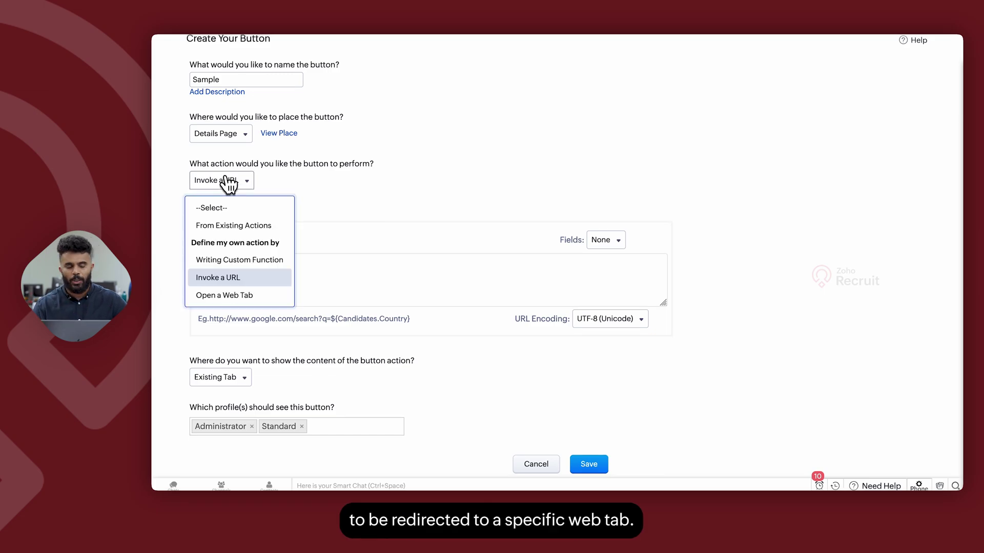
{"action": "left_click", "coordinate": [233, 297]}
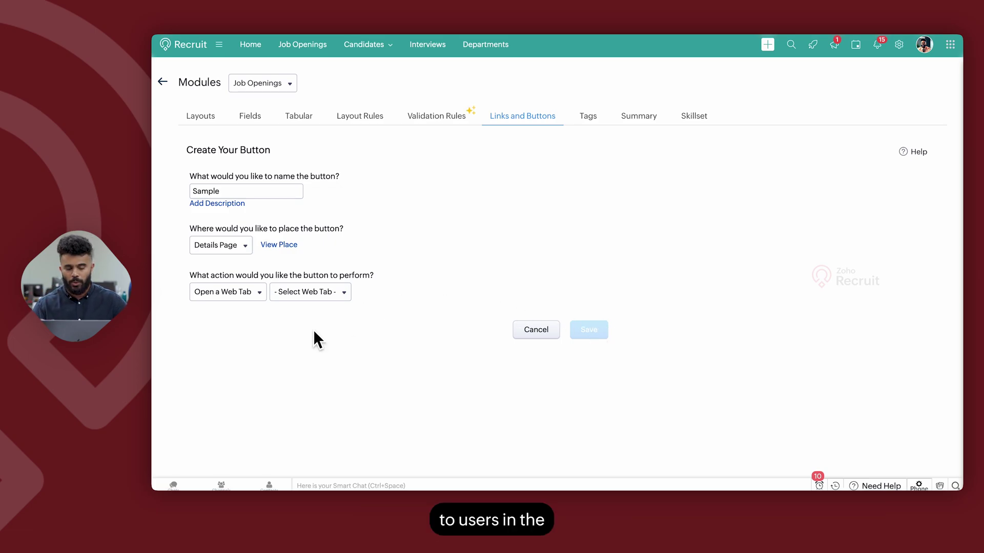
{"action": "left_click", "coordinate": [215, 245]}
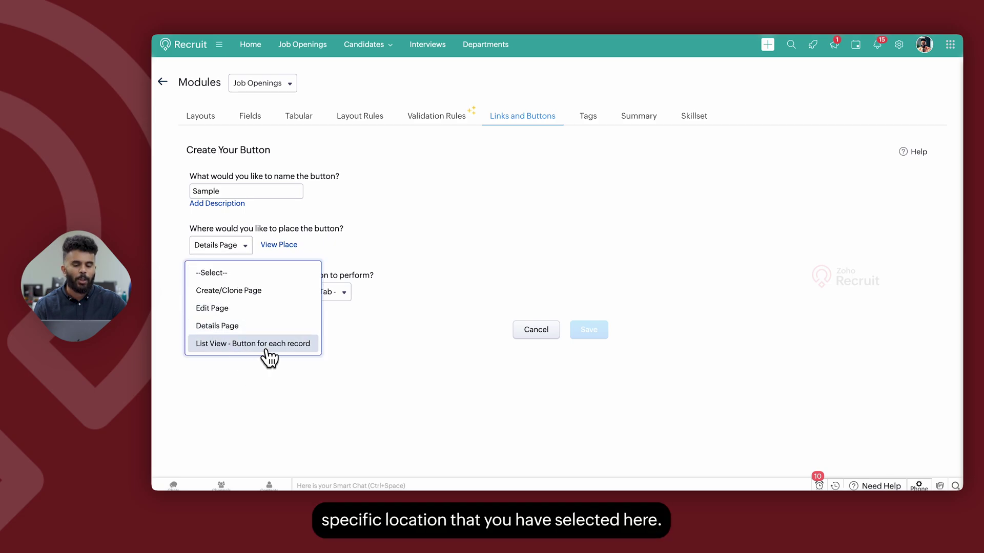
{"action": "left_click", "coordinate": [421, 315]}
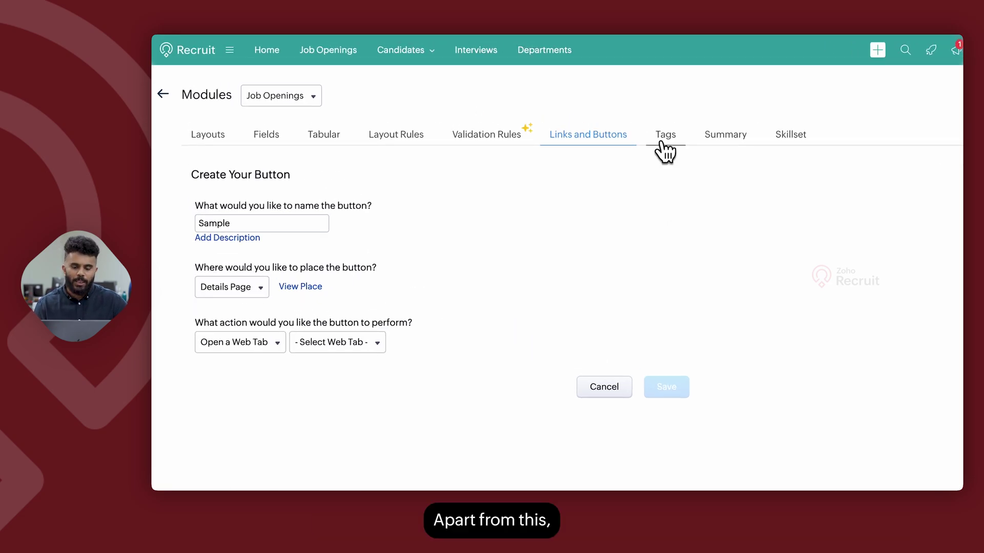
Step: Leave the button unsaved, draft a new Job Openings tag named Sample, view its color choices, and cancel the tag
{"action": "left_click", "coordinate": [663, 145]}
{"action": "left_click", "coordinate": [681, 348]}
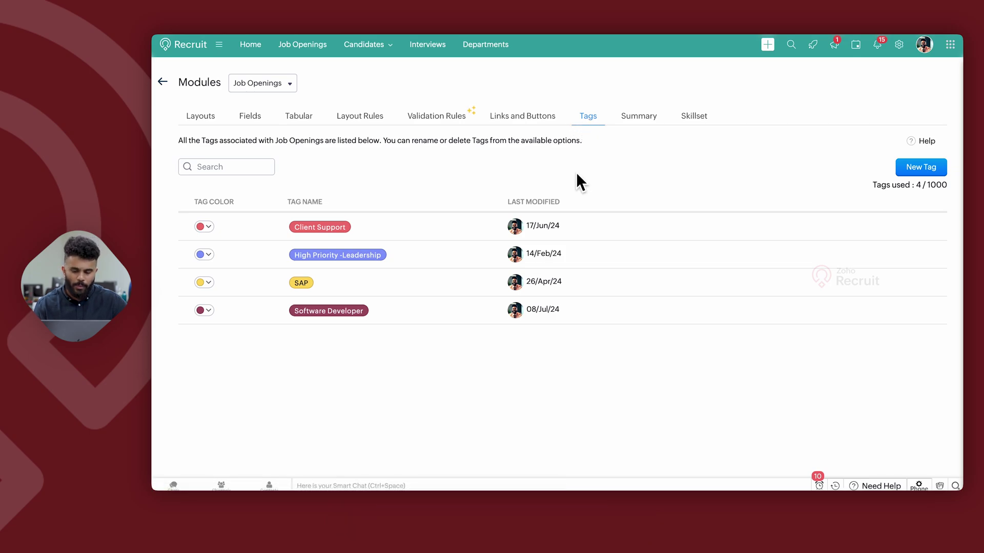
{"action": "left_click", "coordinate": [927, 169]}
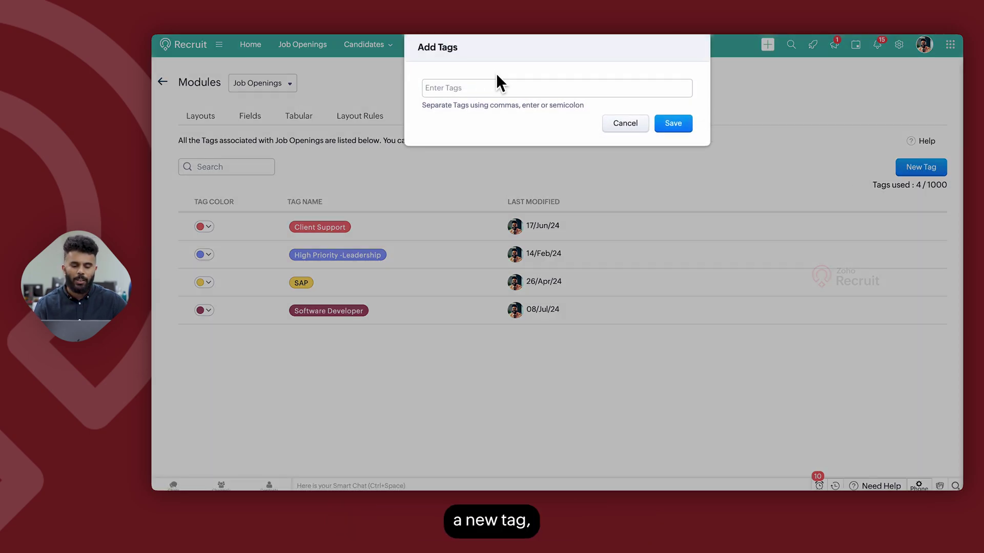
{"action": "left_click", "coordinate": [474, 89]}
{"action": "type", "text": "Sample"}
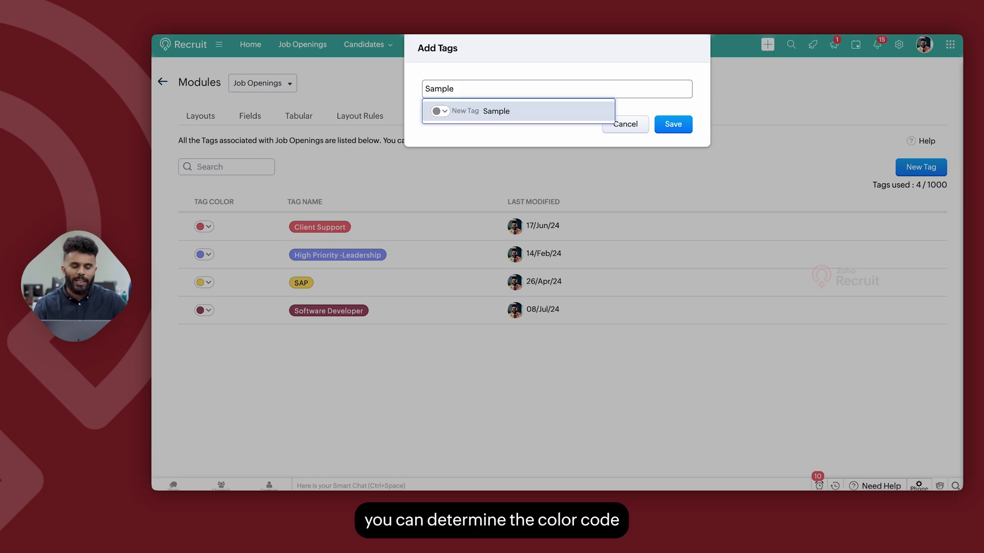
{"action": "left_click", "coordinate": [439, 111]}
{"action": "left_click", "coordinate": [515, 144]}
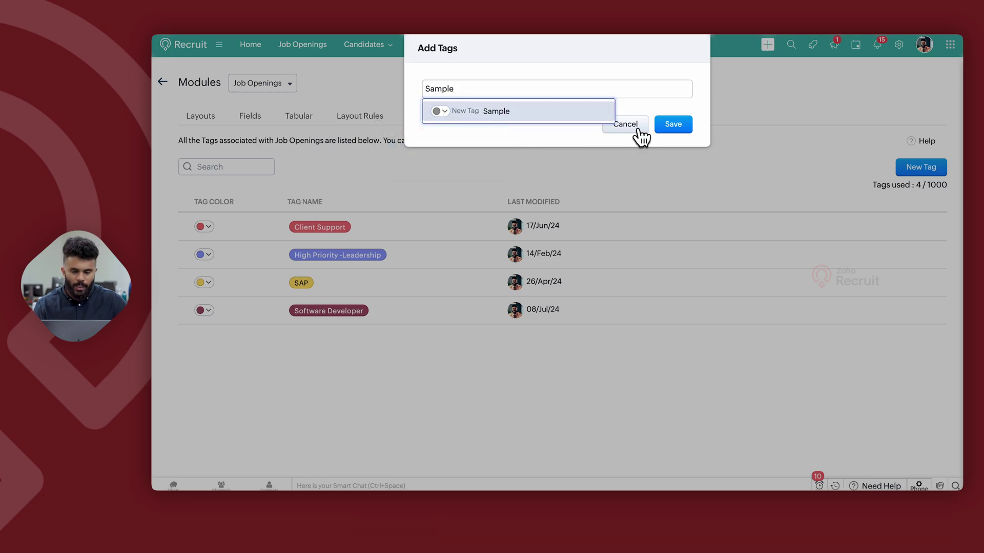
{"action": "left_click", "coordinate": [638, 128]}
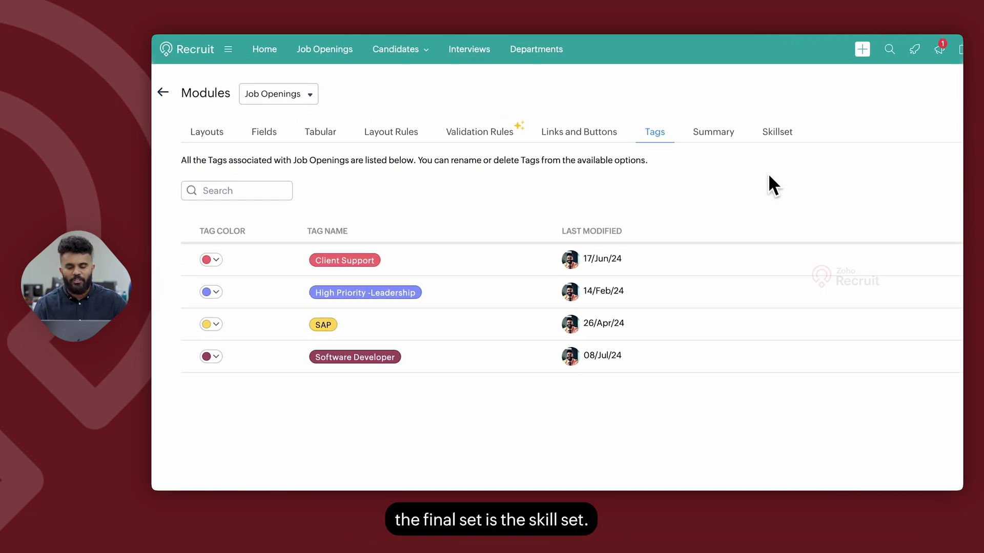
Step: Examine the Job Openings skillsets, their skills, and the options for adding, editing and deleting a skillset
{"action": "left_click", "coordinate": [784, 138]}
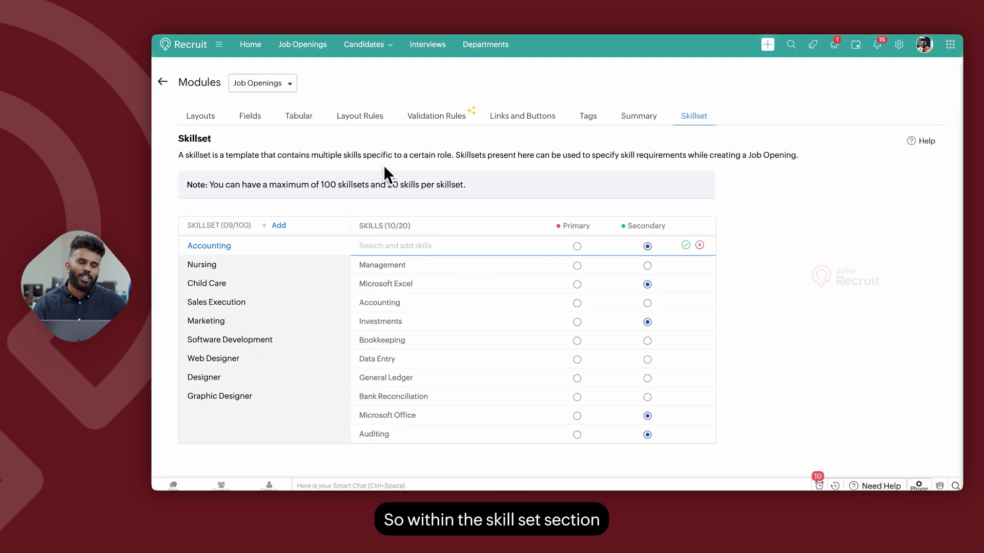
{"action": "left_click", "coordinate": [278, 227]}
{"action": "left_click", "coordinate": [334, 246]}
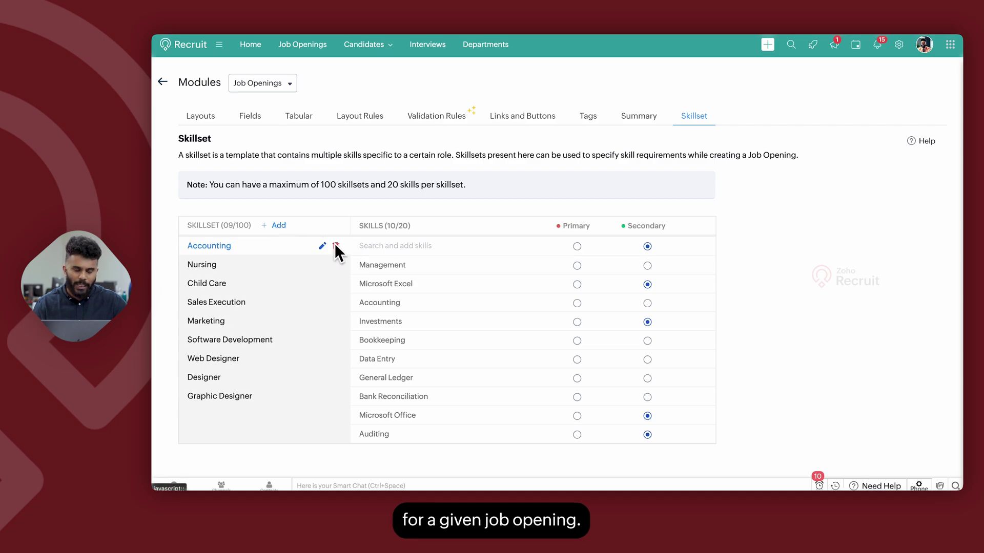
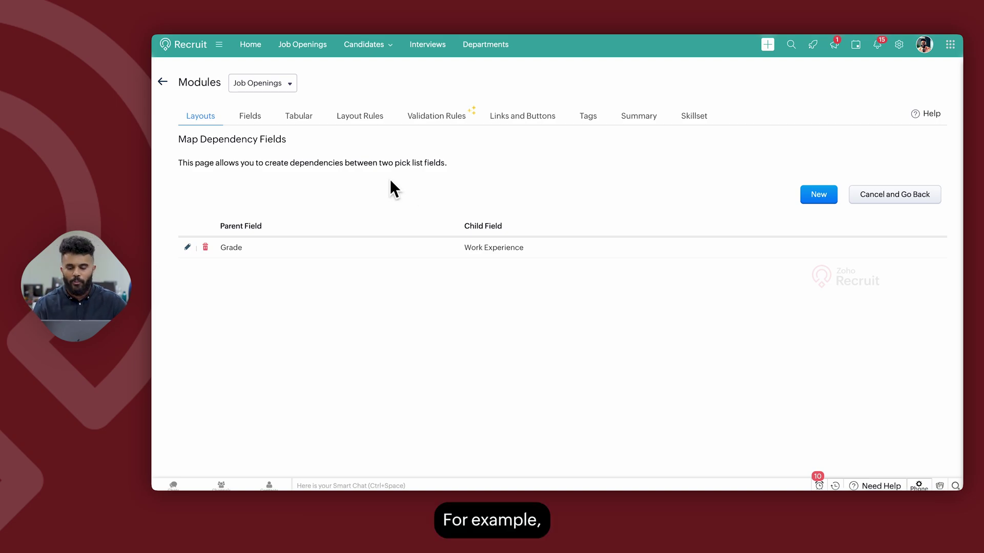
Step: Start a new field dependency for the Standard Layout with Job Type as parent field and Industry as child field
{"action": "left_click", "coordinate": [823, 196]}
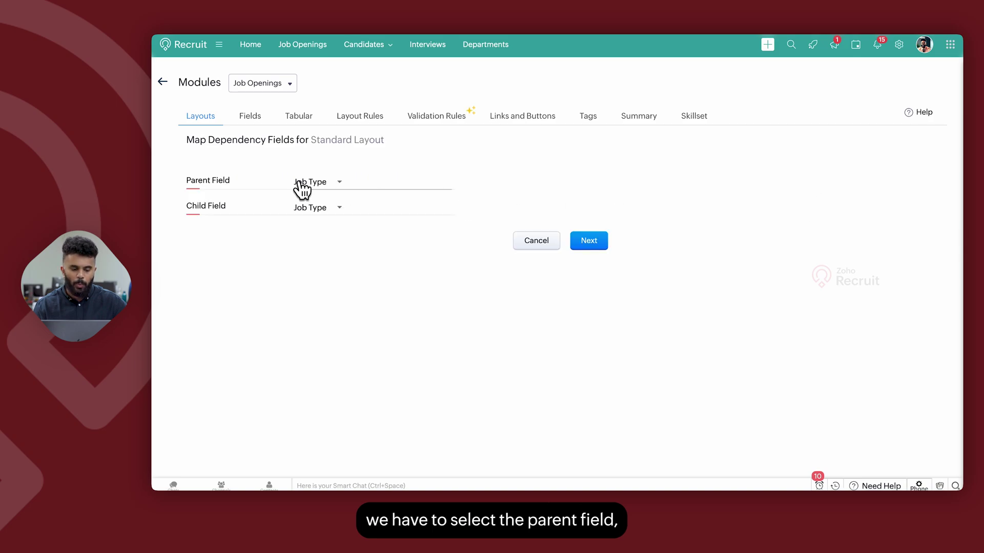
{"action": "left_click", "coordinate": [302, 183]}
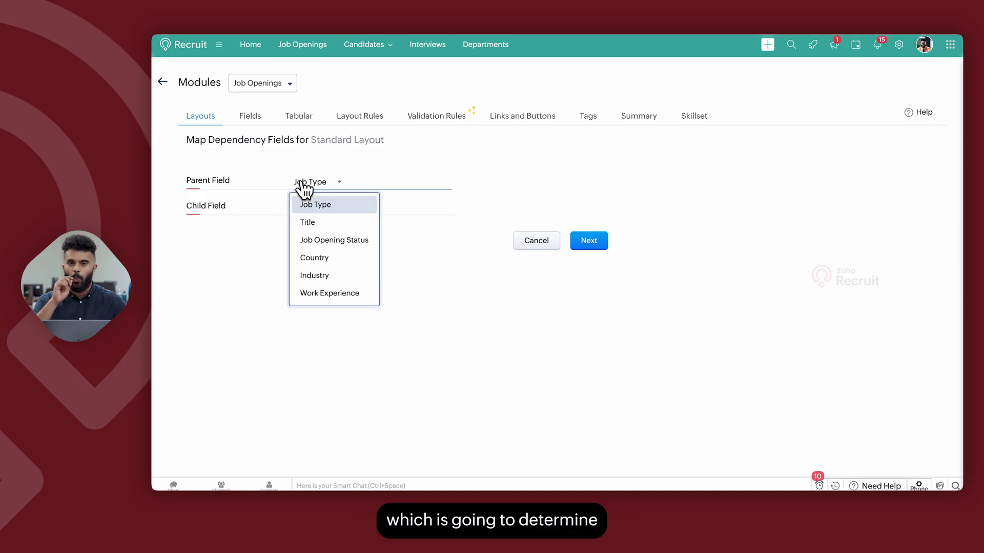
{"action": "left_click", "coordinate": [405, 191]}
{"action": "left_click", "coordinate": [321, 211]}
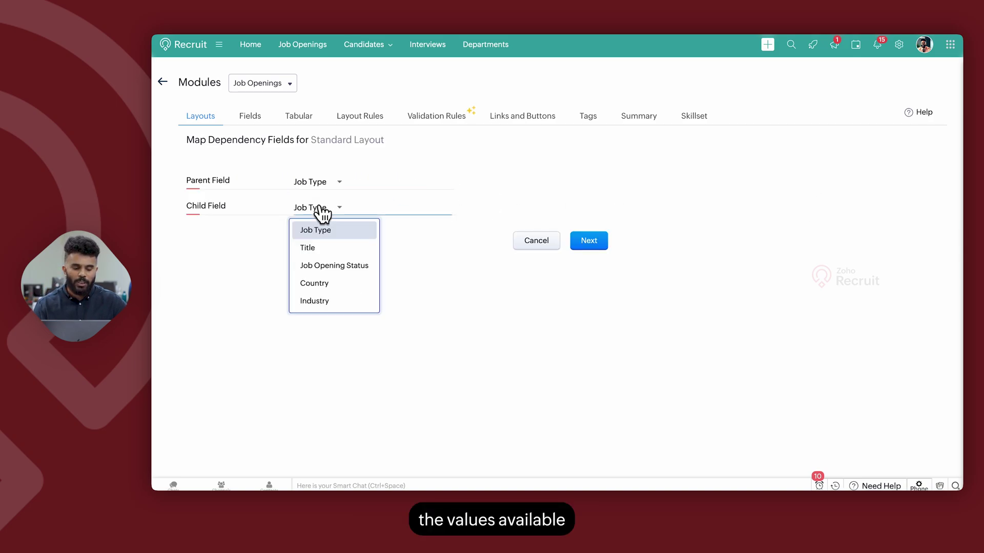
{"action": "left_click", "coordinate": [327, 301]}
{"action": "left_click", "coordinate": [588, 241]}
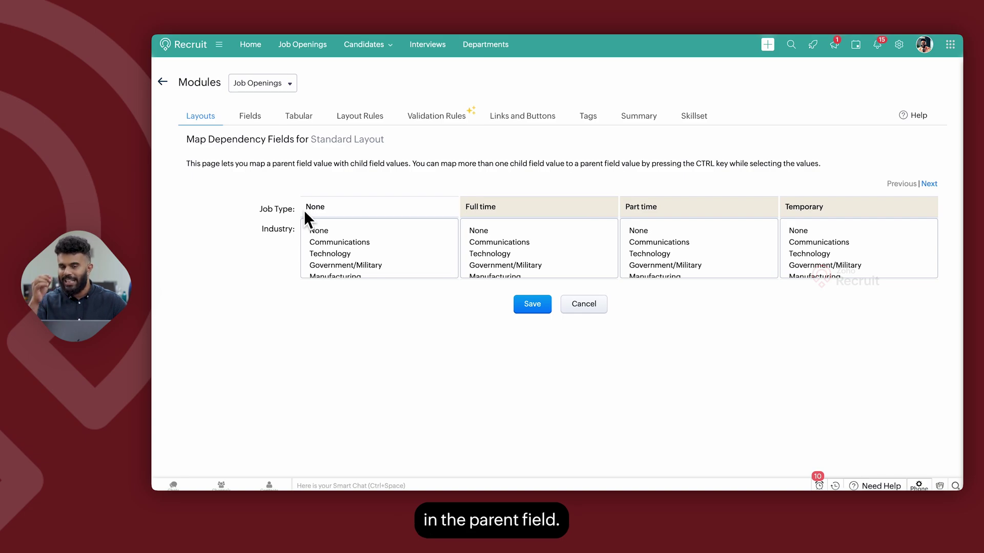
Step: Map Communications, Technology and Government/Military to Full time and Manufacturing to Part time, and cancel the dependency mapping
{"action": "left_click", "coordinate": [499, 243]}
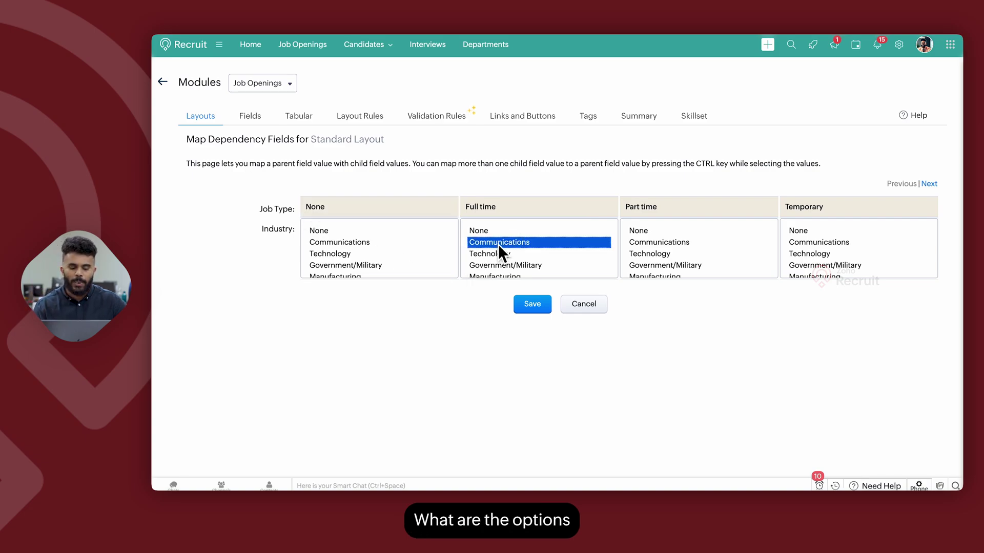
{"action": "left_click", "coordinate": [499, 254], "text": "ctrl"}
{"action": "left_click", "coordinate": [500, 265], "text": "ctrl"}
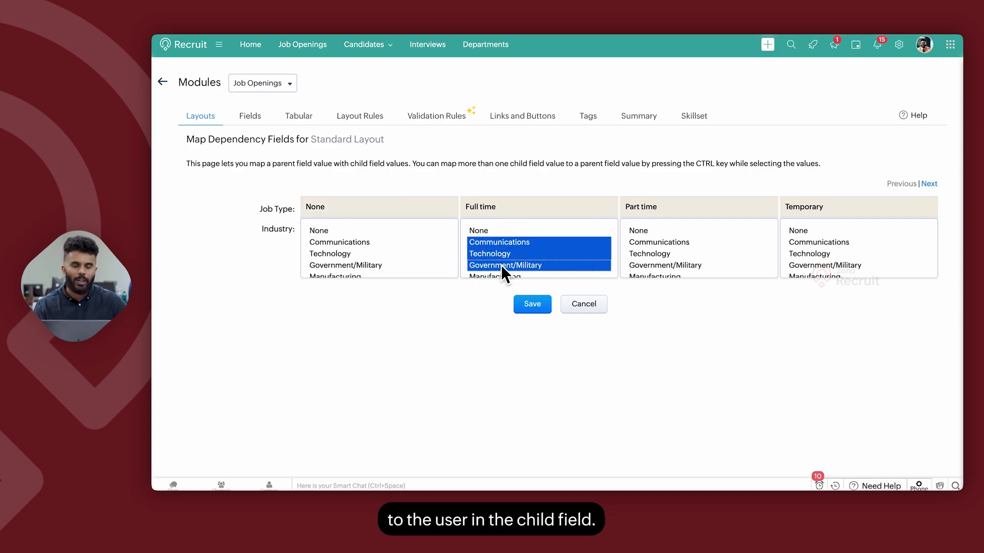
{"action": "left_click", "coordinate": [654, 274]}
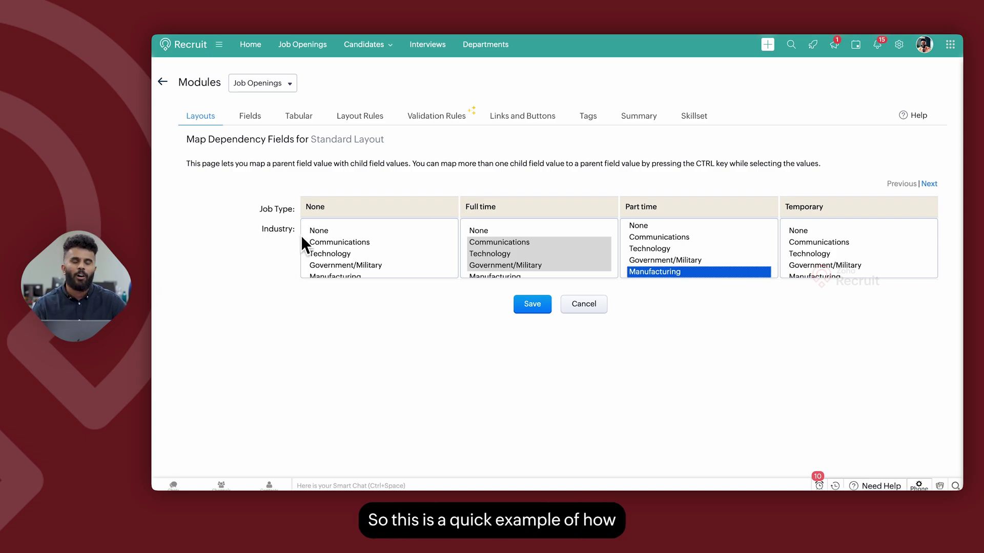
{"action": "left_click", "coordinate": [577, 309]}
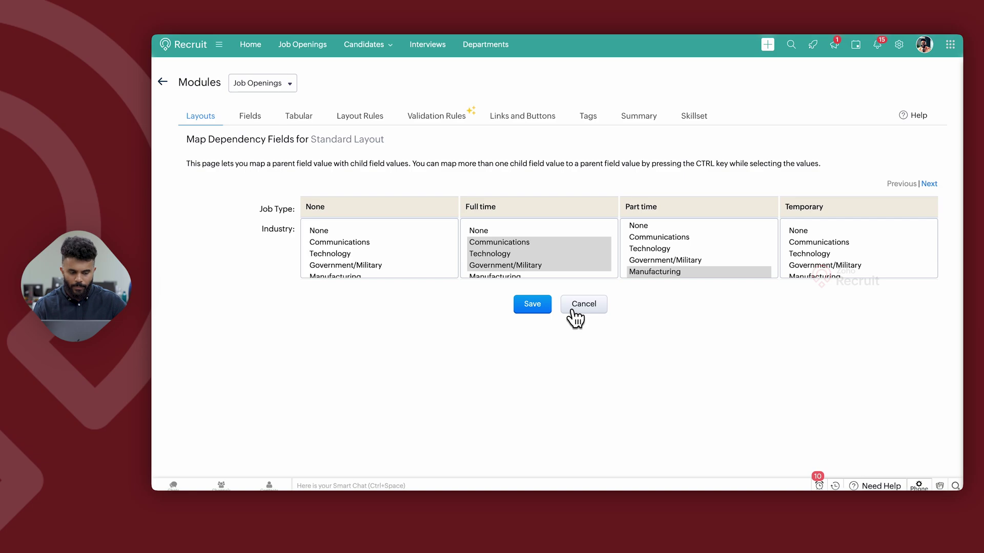
Step: Return to the module list, move Zoho Marketplace to the unselected tabs in the module organization, and cancel the change
{"action": "left_click", "coordinate": [163, 84]}
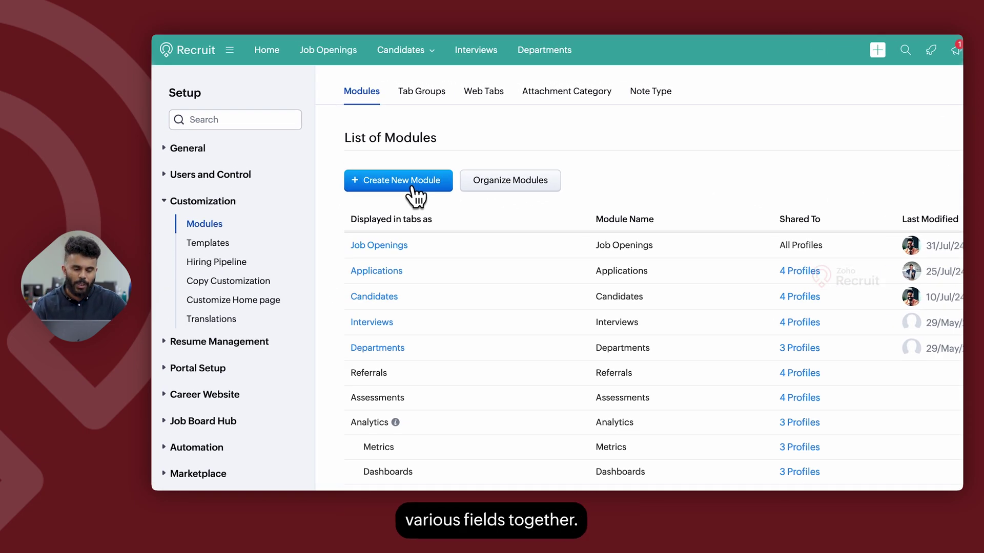
{"action": "left_click", "coordinate": [507, 186]}
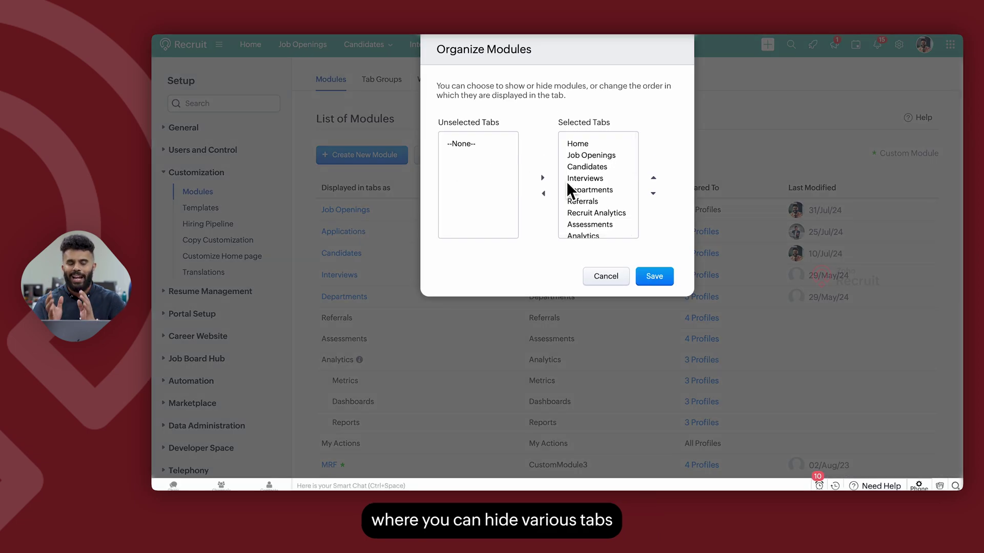
{"action": "left_click", "coordinate": [583, 213]}
{"action": "scroll", "coordinate": [584, 217], "scroll_direction": "down", "scroll_amount": 5}
{"action": "left_click", "coordinate": [589, 224]}
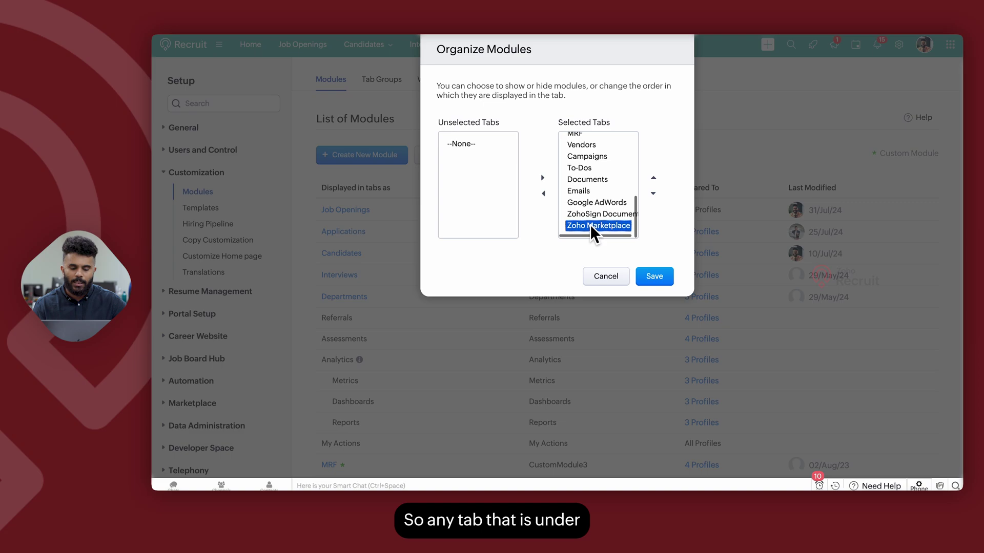
{"action": "left_click", "coordinate": [543, 193]}
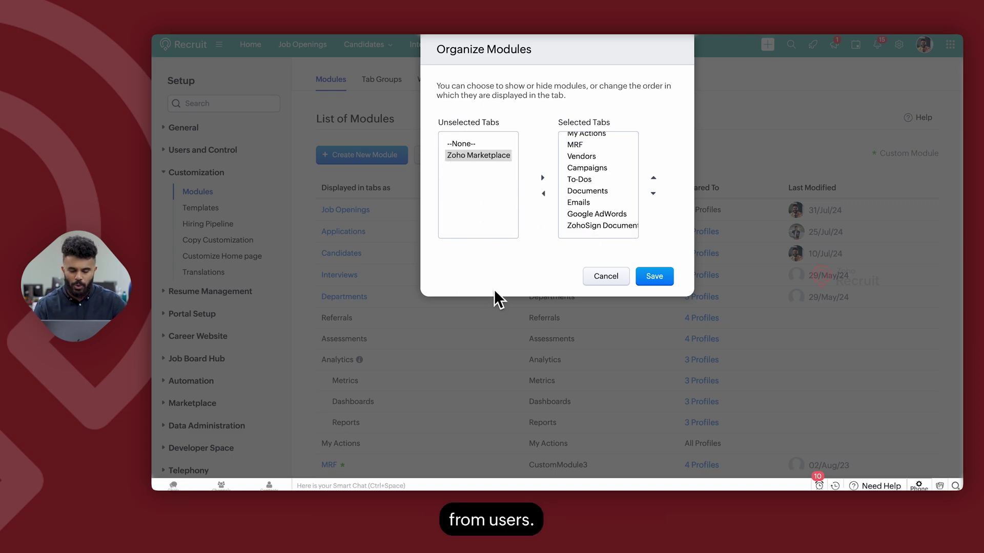
{"action": "left_click", "coordinate": [594, 279]}
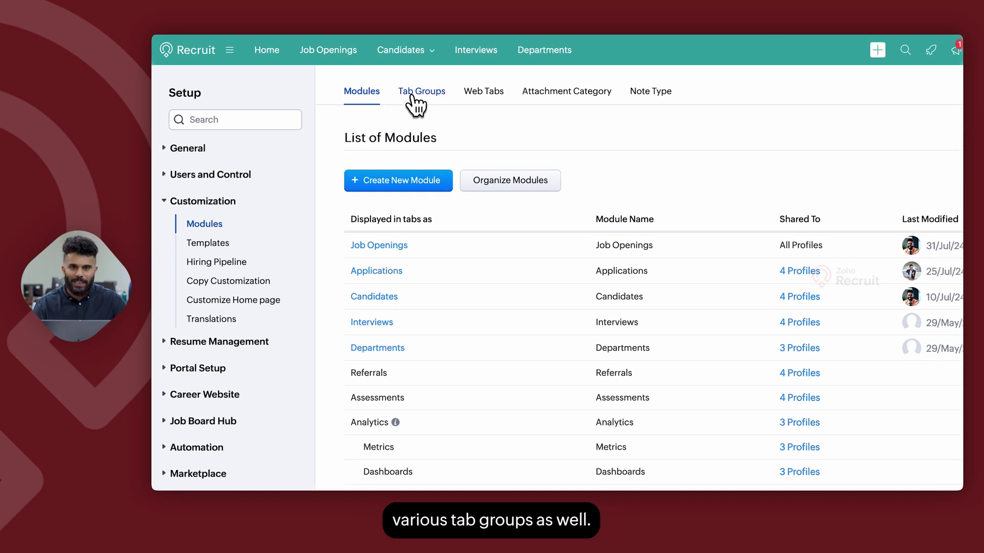
Step: Draft a new tab group containing Job Openings, Candidates and Applications, and close it without creating the group
{"action": "left_click", "coordinate": [413, 95]}
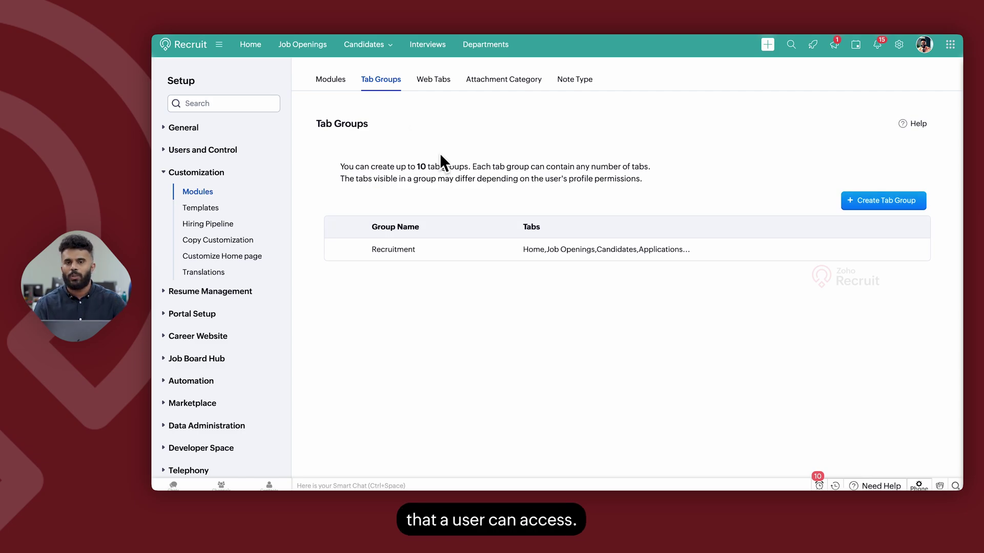
{"action": "left_click", "coordinate": [881, 206]}
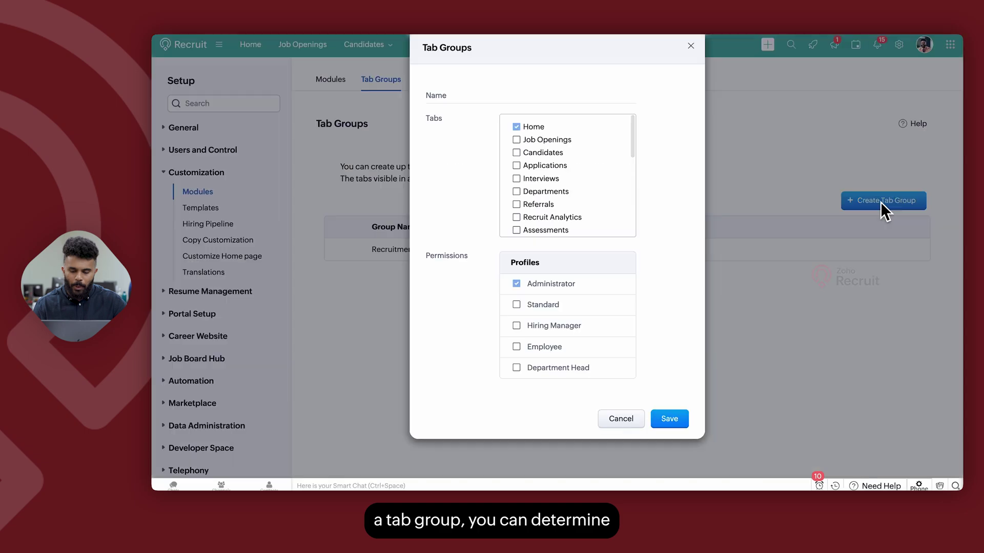
{"action": "left_click", "coordinate": [517, 140]}
{"action": "left_click", "coordinate": [516, 153]}
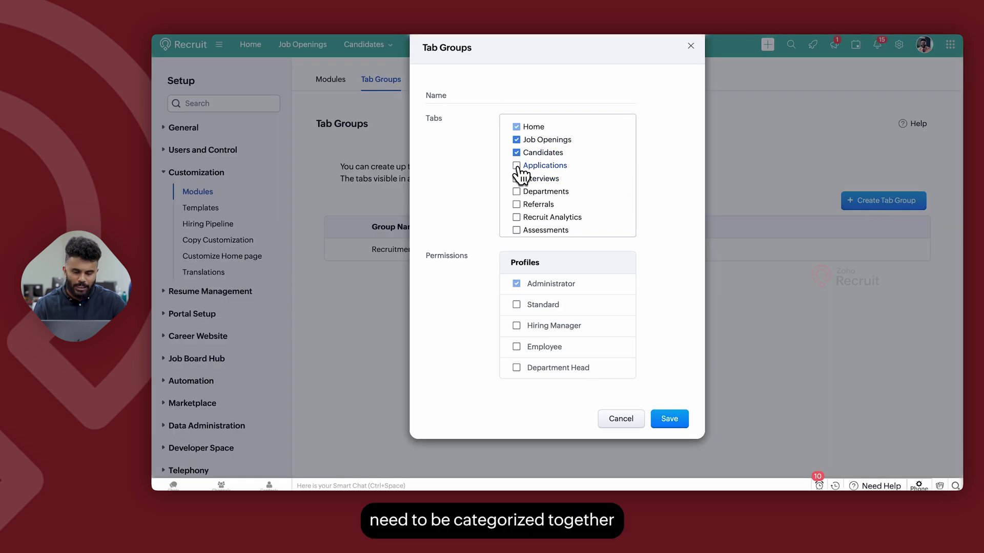
{"action": "left_click", "coordinate": [517, 166]}
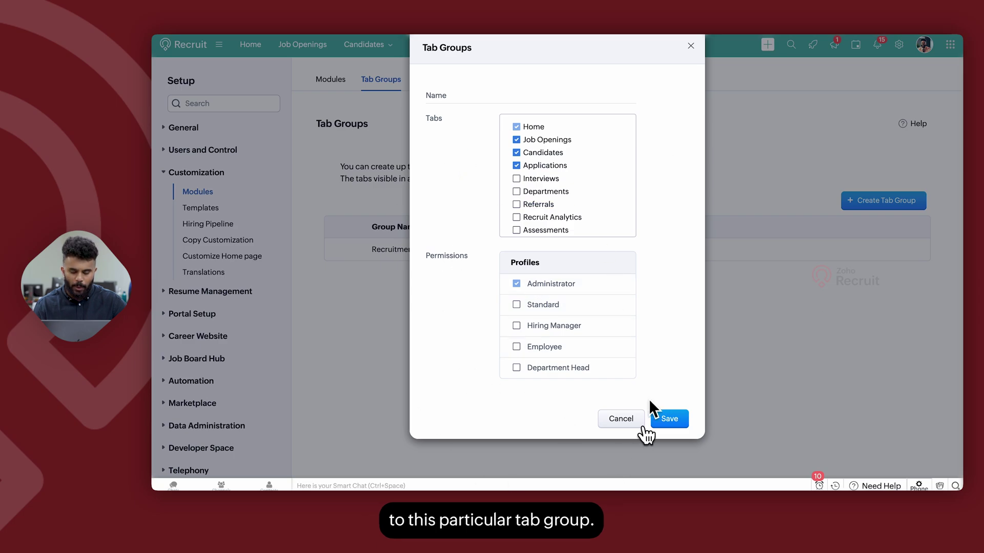
{"action": "left_click", "coordinate": [659, 417]}
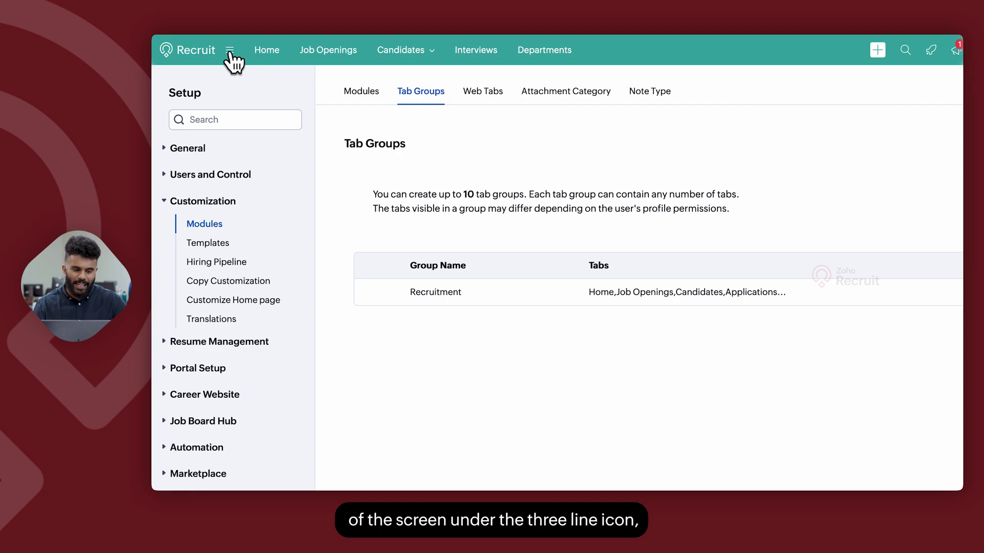
Step: Switch from the current tab group to the full set of module tabs and view the additional modules
{"action": "left_click", "coordinate": [230, 50]}
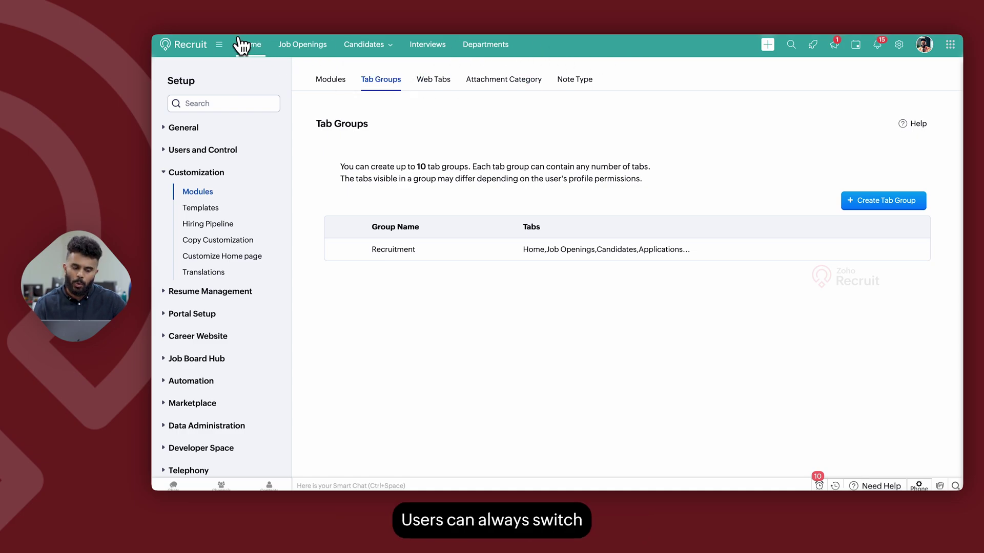
{"action": "left_click", "coordinate": [219, 46]}
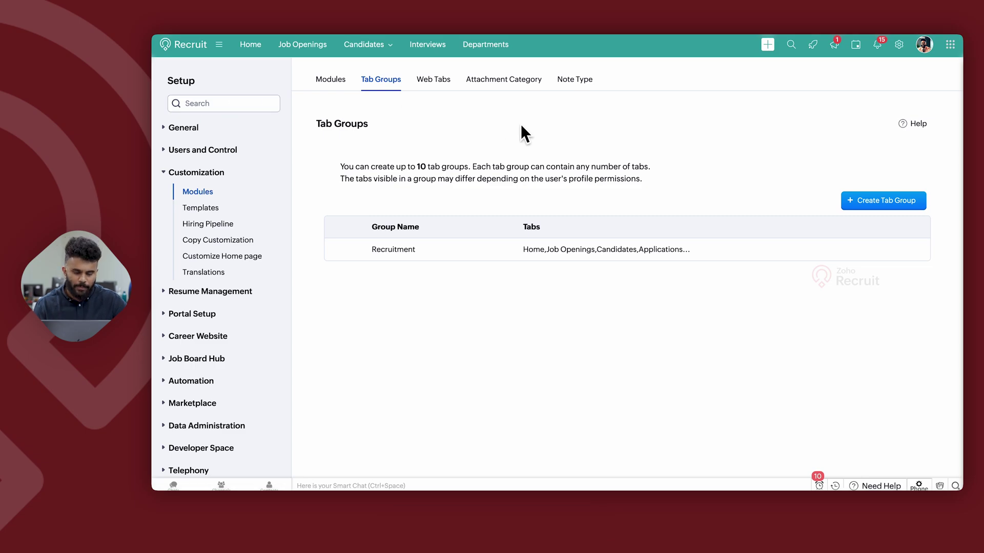
{"action": "key", "text": "super+r"}
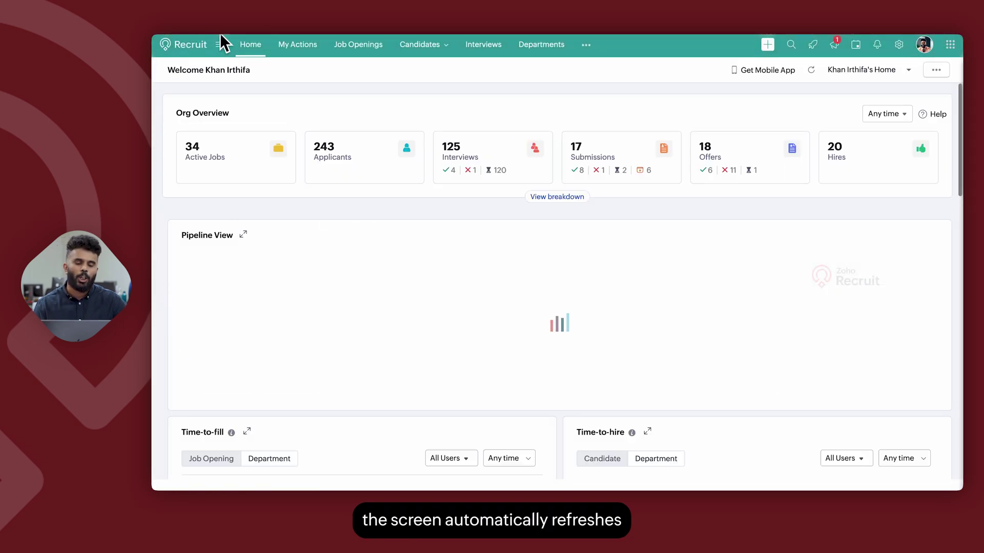
{"action": "left_click", "coordinate": [585, 44]}
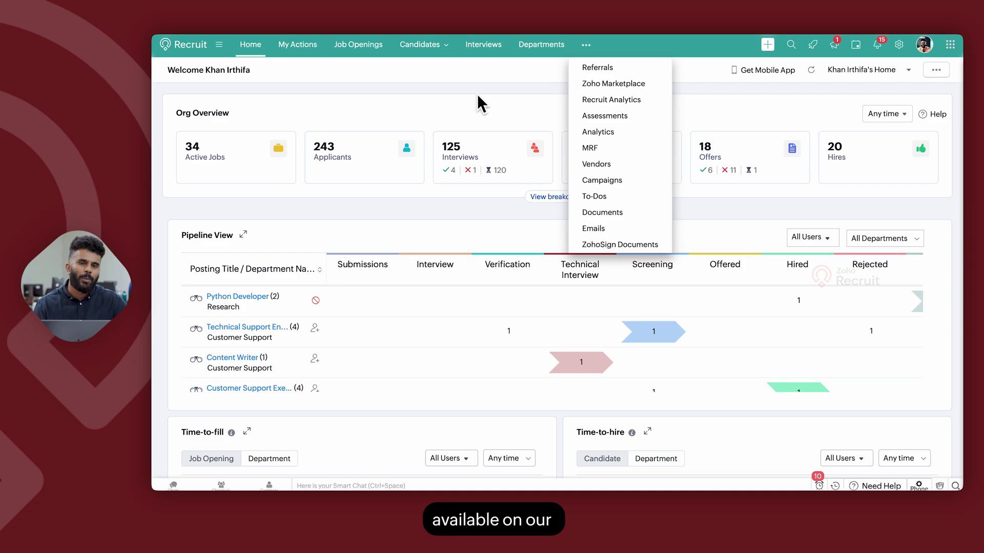
{"action": "left_click", "coordinate": [476, 90]}
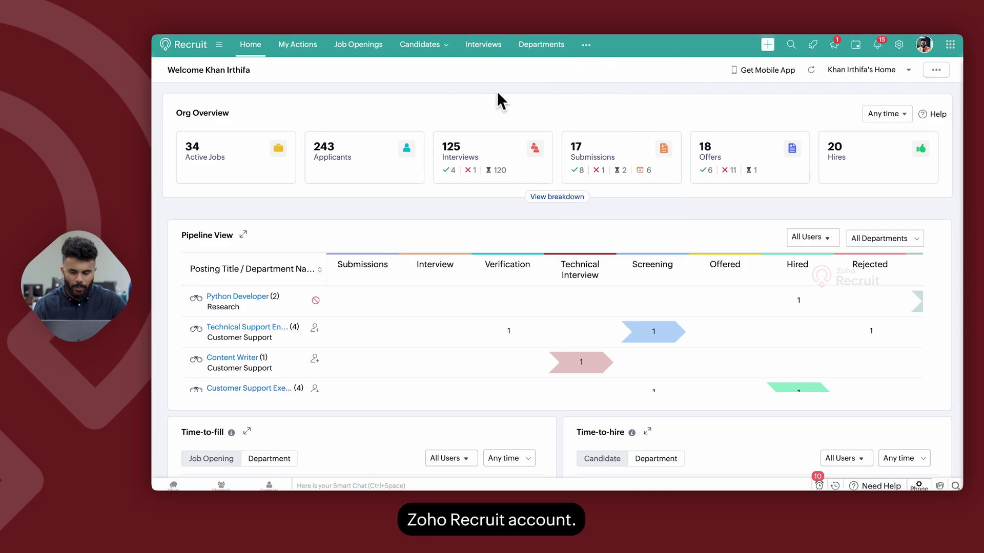
Step: Open the web tab settings in the module customization and examine the name, link and access fields for a new web tab
{"action": "left_click", "coordinate": [897, 43]}
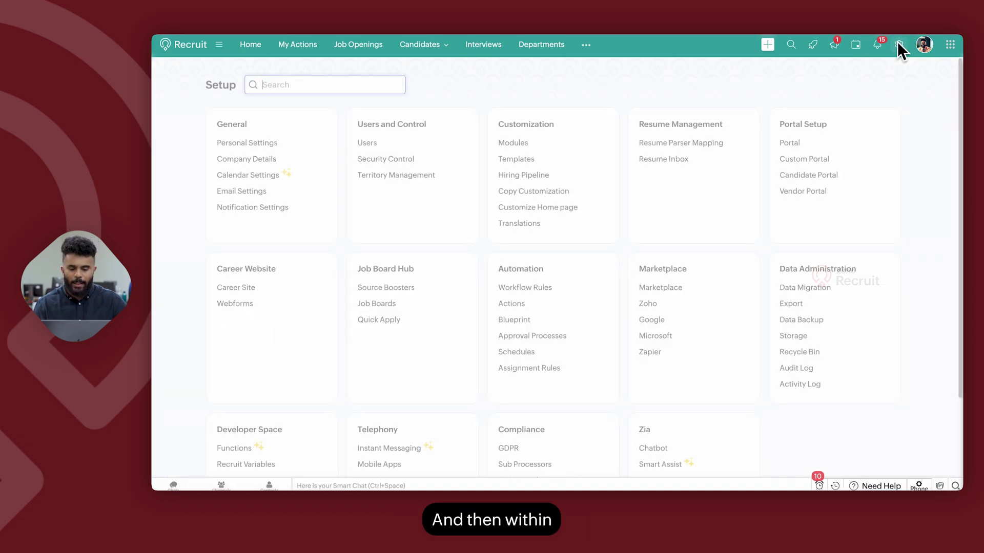
{"action": "left_click", "coordinate": [513, 142]}
{"action": "left_click", "coordinate": [423, 82]}
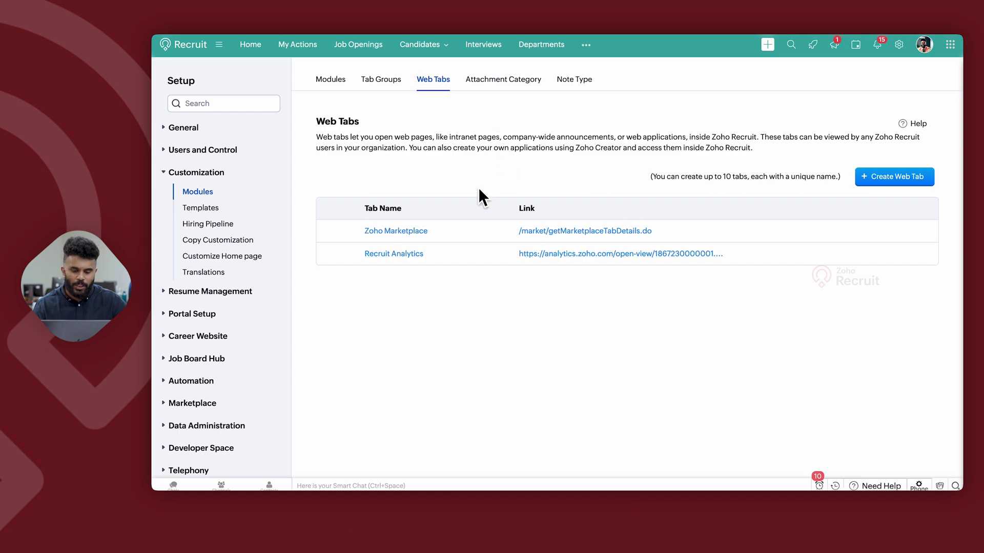
{"action": "left_click", "coordinate": [879, 179]}
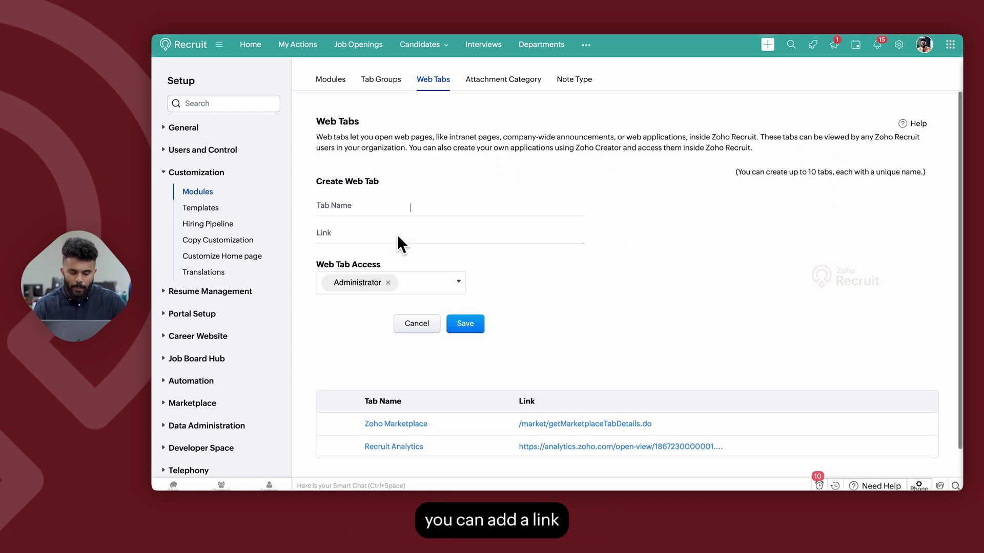
{"action": "left_click", "coordinate": [443, 234]}
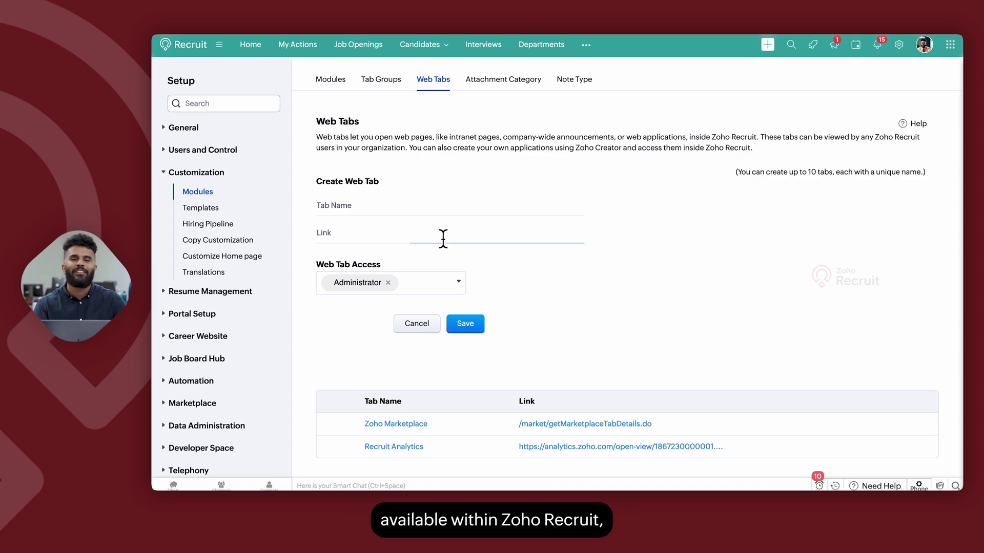
{"action": "left_click", "coordinate": [510, 173]}
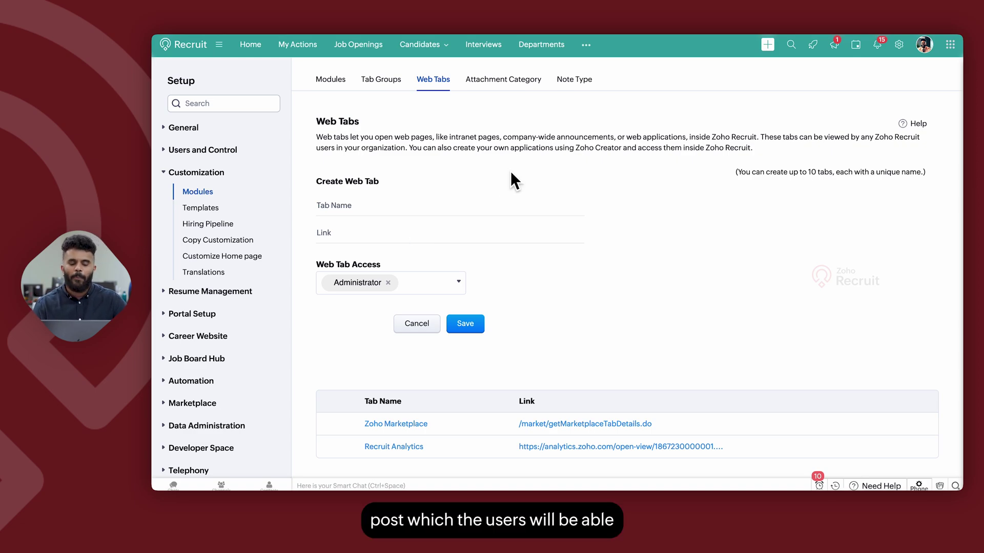
Step: View the existing web tabs among the additional modules and cancel the new web tab
{"action": "scroll", "coordinate": [557, 280], "scroll_direction": "down", "scroll_amount": 1}
{"action": "left_click", "coordinate": [586, 45]}
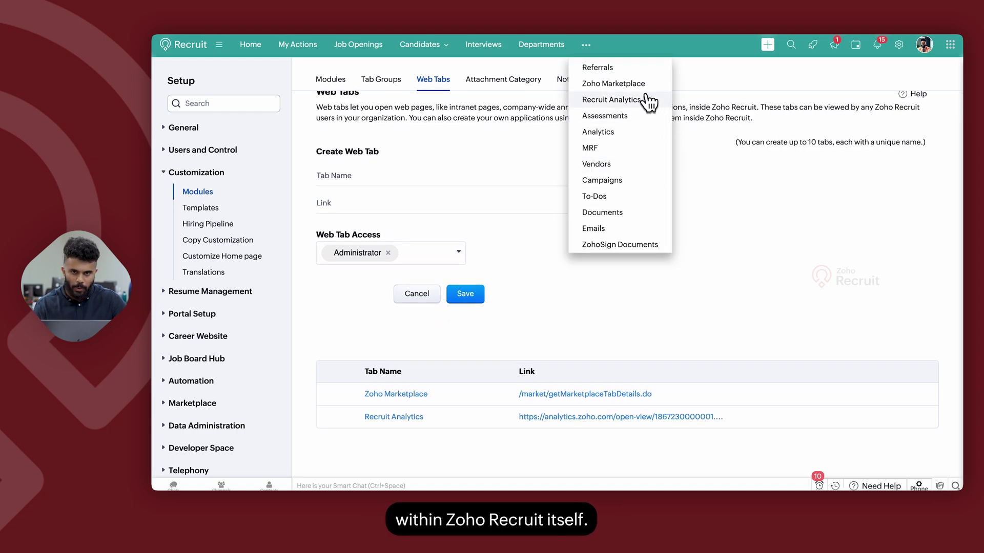
{"action": "left_click", "coordinate": [416, 297]}
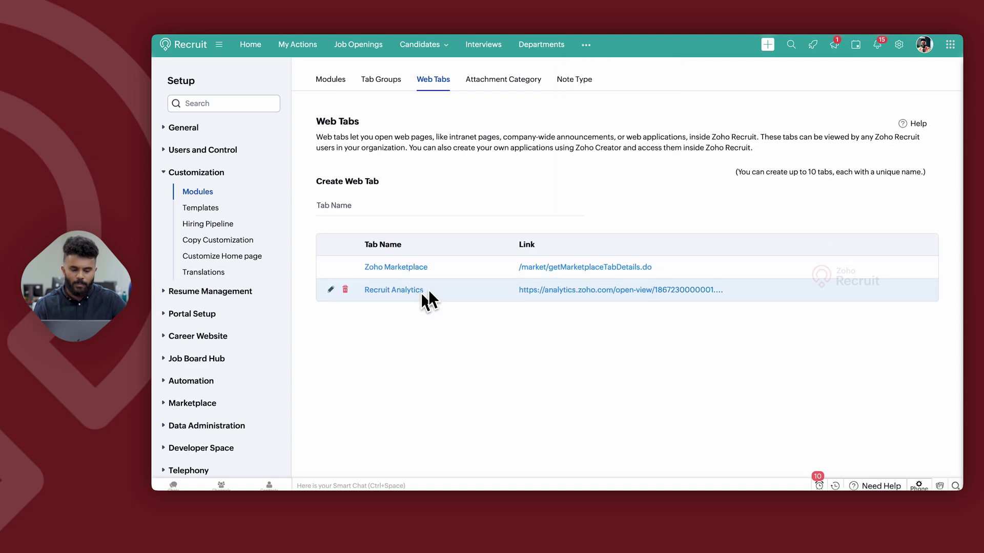
Step: Display the attachment categories of the Candidates module
{"action": "left_click", "coordinate": [492, 82]}
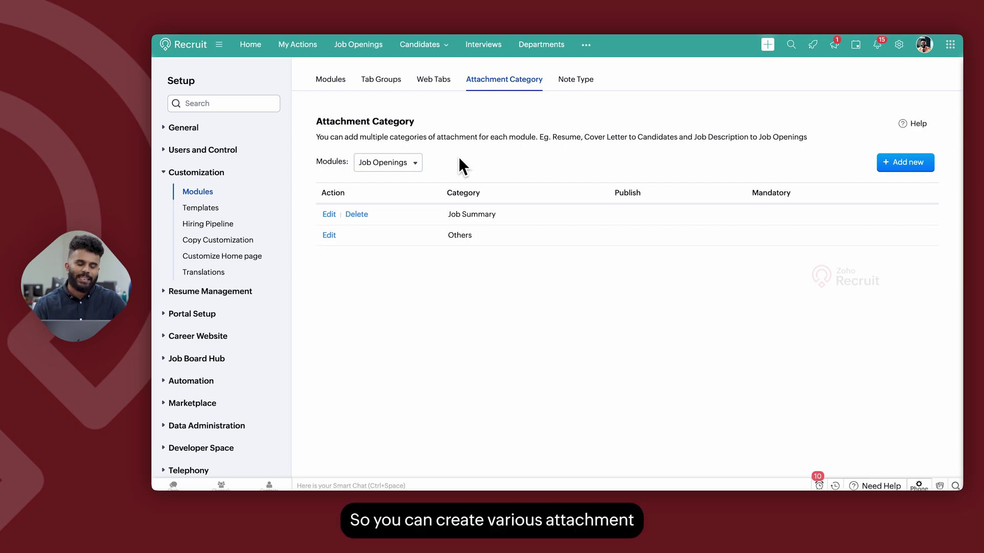
{"action": "left_click", "coordinate": [404, 163]}
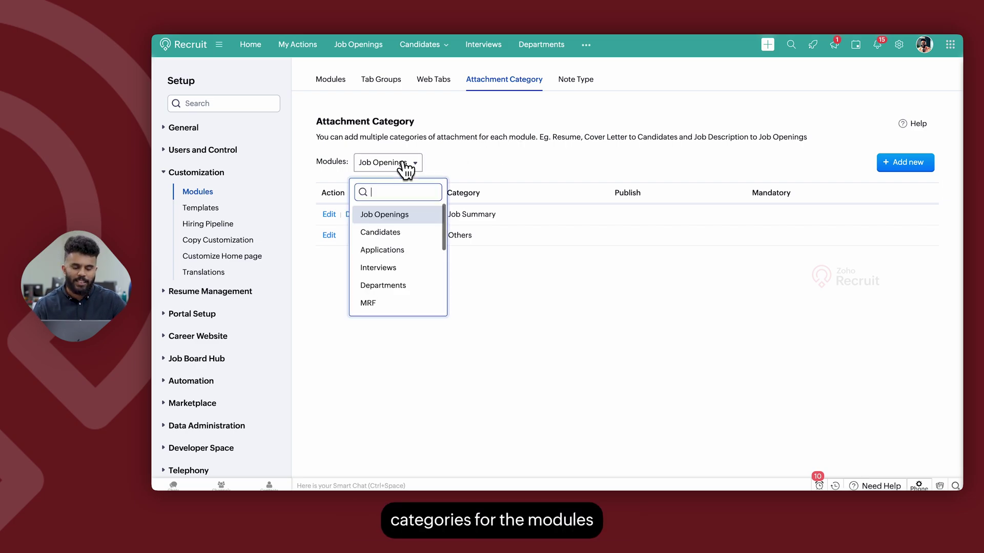
{"action": "left_click", "coordinate": [399, 233]}
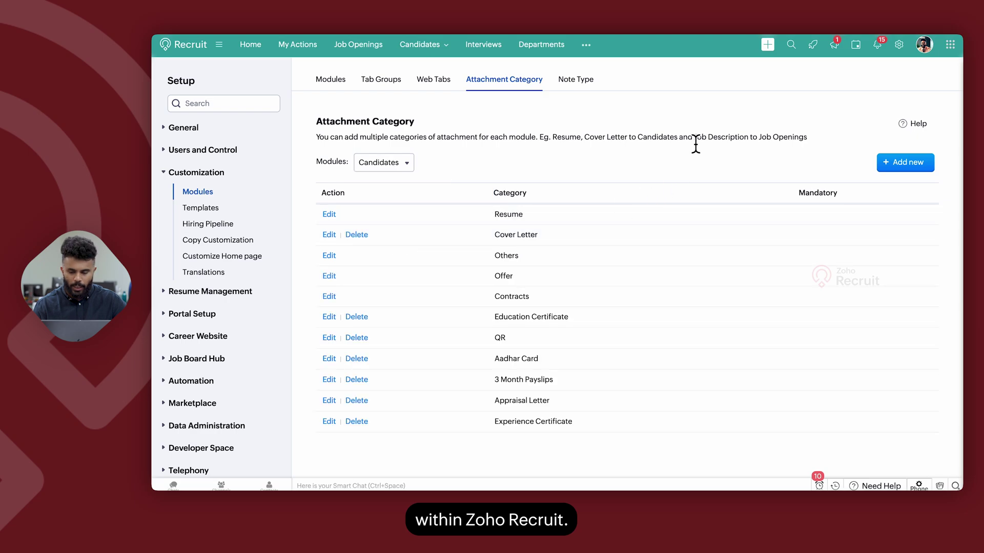
Step: Start a new attachment category for Candidates, mark it as mandatory, and cancel it
{"action": "left_click", "coordinate": [894, 163]}
{"action": "left_click", "coordinate": [547, 104]}
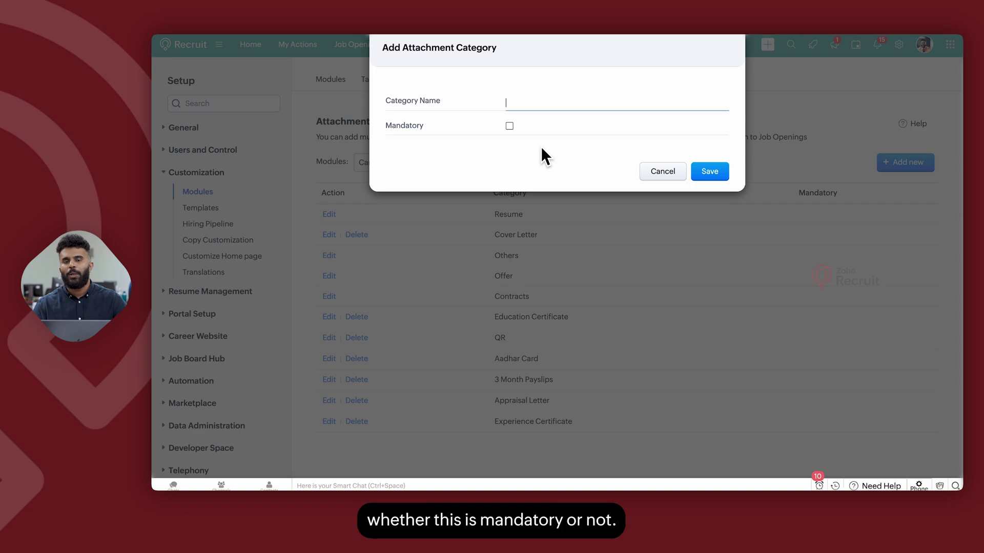
{"action": "left_click", "coordinate": [509, 126]}
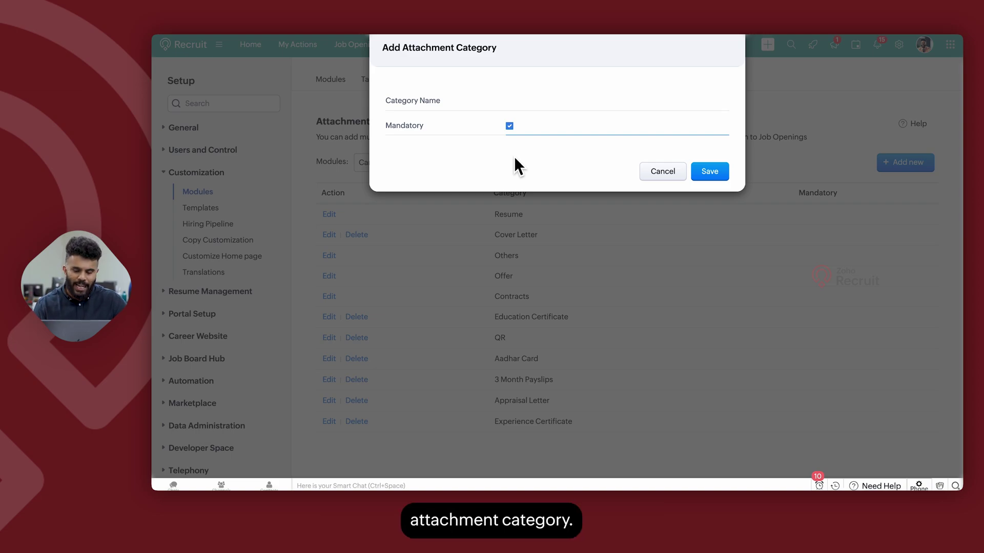
{"action": "left_click", "coordinate": [648, 175]}
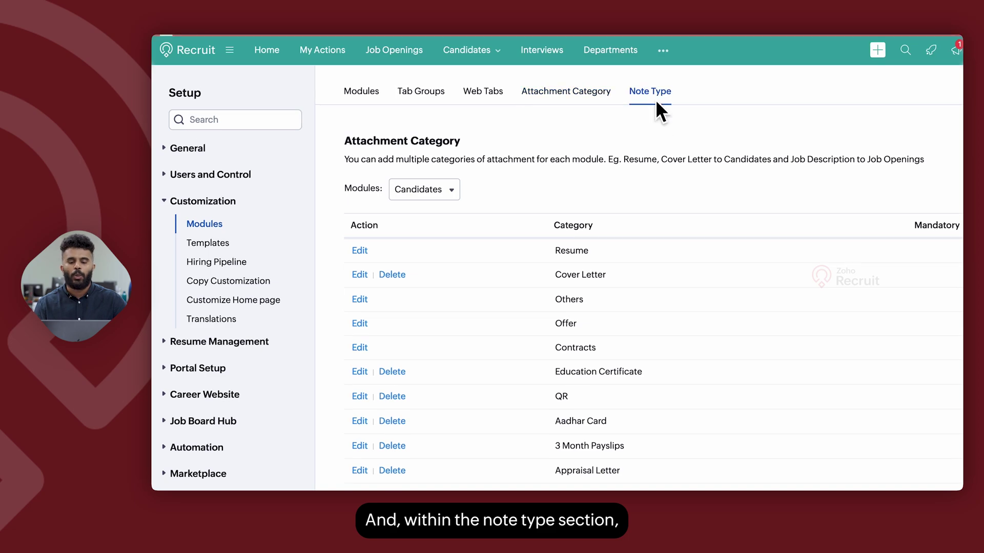
Step: Examine the note types, the Notes section of the Accountant job opening, and the form for adding note types, leaving the form unsaved
{"action": "left_click", "coordinate": [580, 86]}
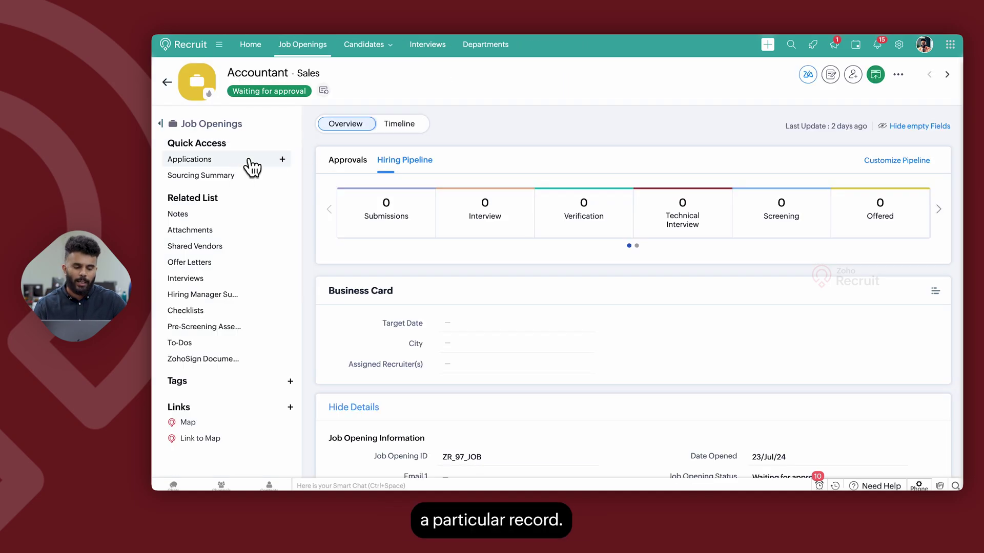
{"action": "left_click", "coordinate": [203, 219]}
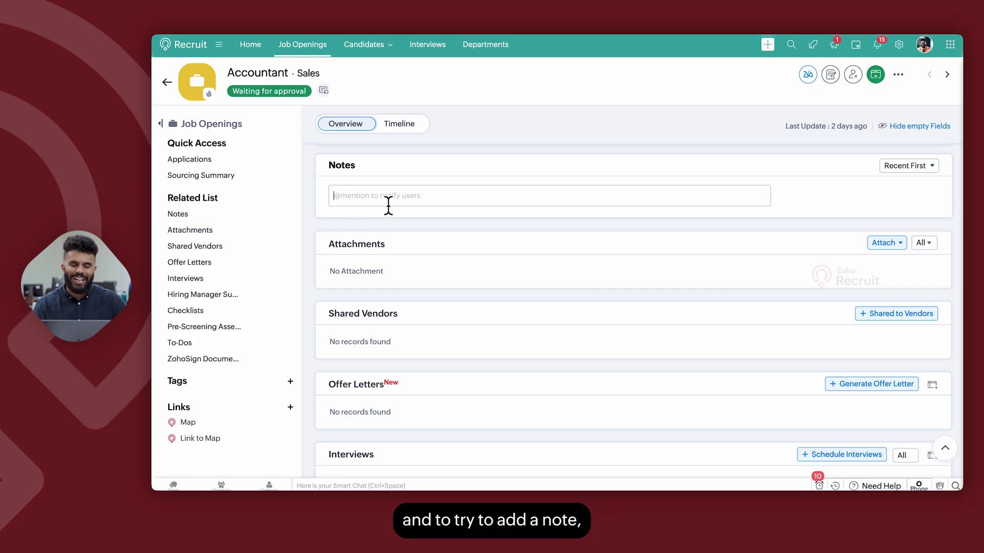
{"action": "left_click", "coordinate": [388, 205]}
{"action": "left_click", "coordinate": [421, 200]}
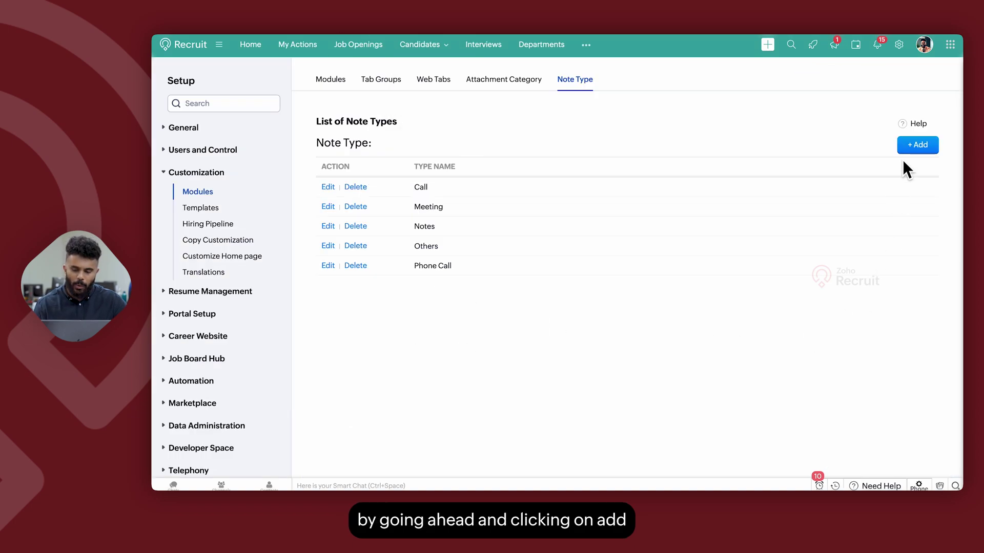
{"action": "left_click", "coordinate": [909, 146]}
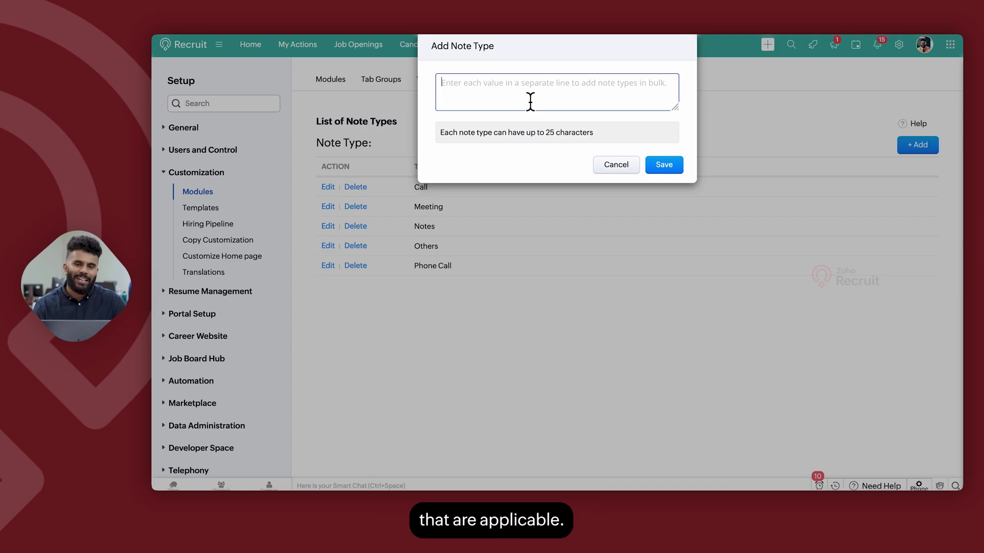
{"action": "left_click", "coordinate": [626, 168]}
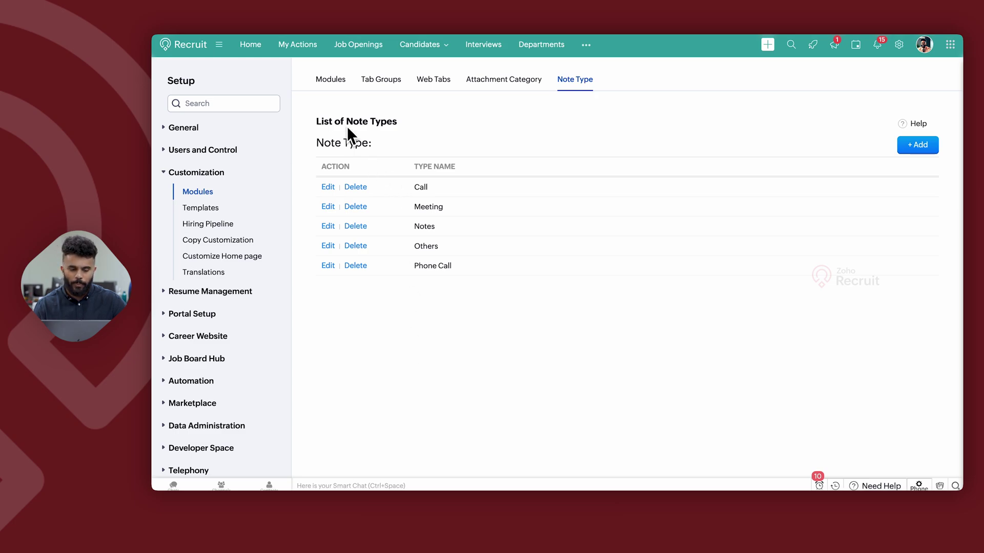
Step: Examine the full list of modules to tell customizable modules from default ones such as Referrals, Assessments, My Actions, To-Dos and Documents
{"action": "left_click", "coordinate": [331, 79]}
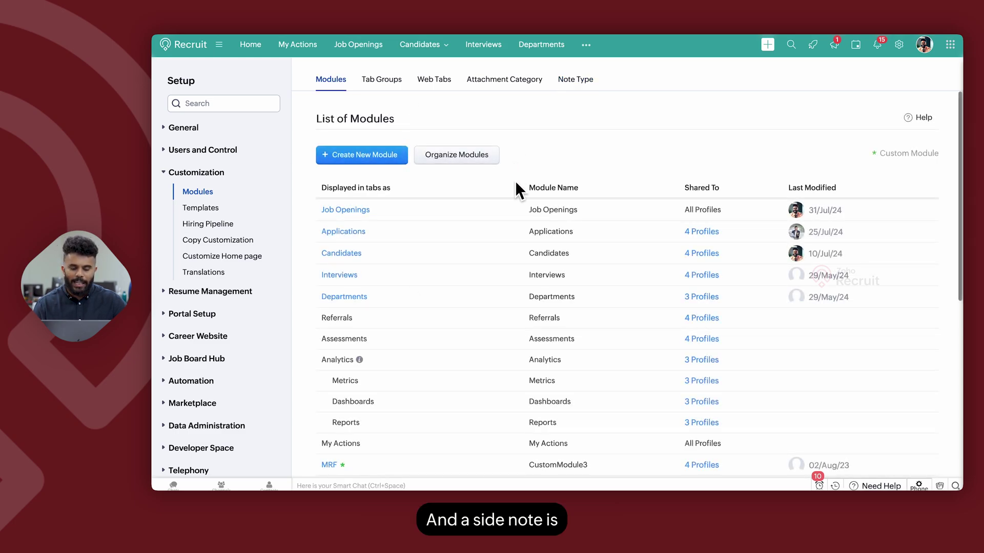
{"action": "scroll", "coordinate": [514, 180], "scroll_direction": "down", "scroll_amount": 1}
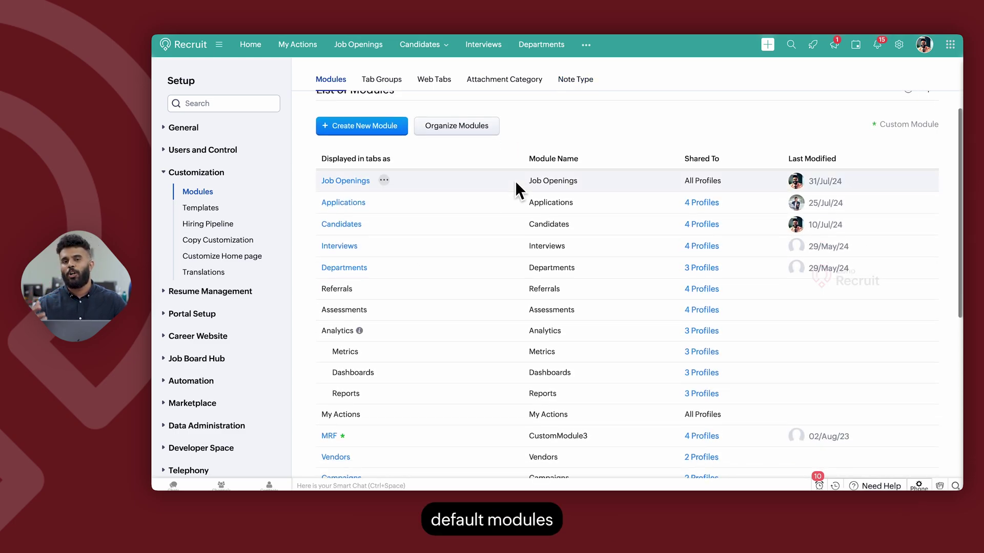
{"action": "scroll", "coordinate": [485, 257], "scroll_direction": "down", "scroll_amount": 1}
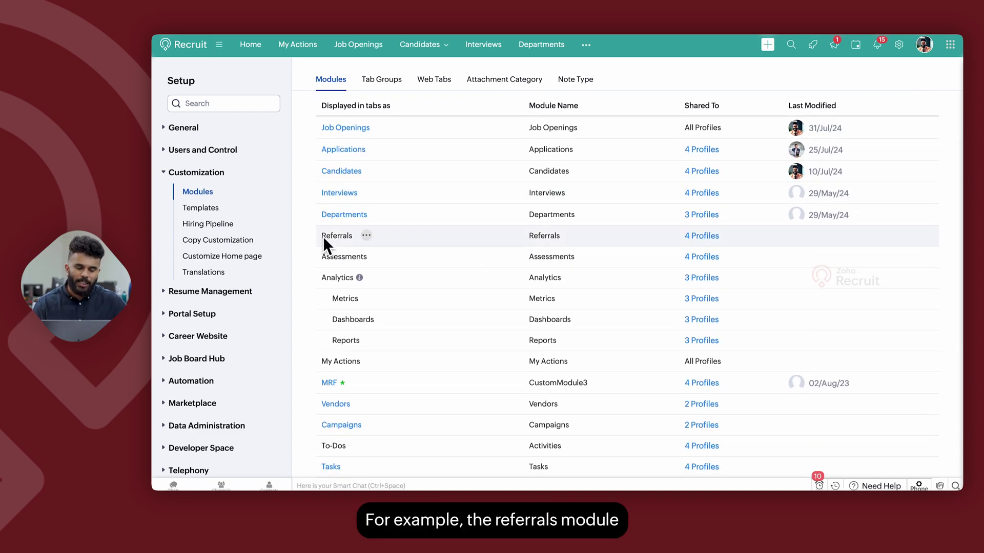
{"action": "mouse_move", "coordinate": [334, 263]}
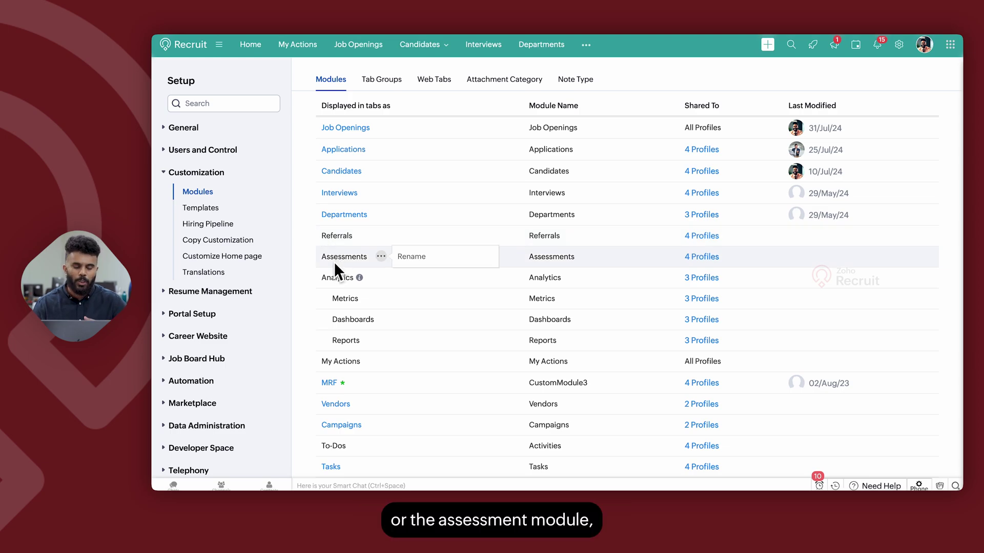
{"action": "scroll", "coordinate": [334, 276], "scroll_direction": "down", "scroll_amount": 3}
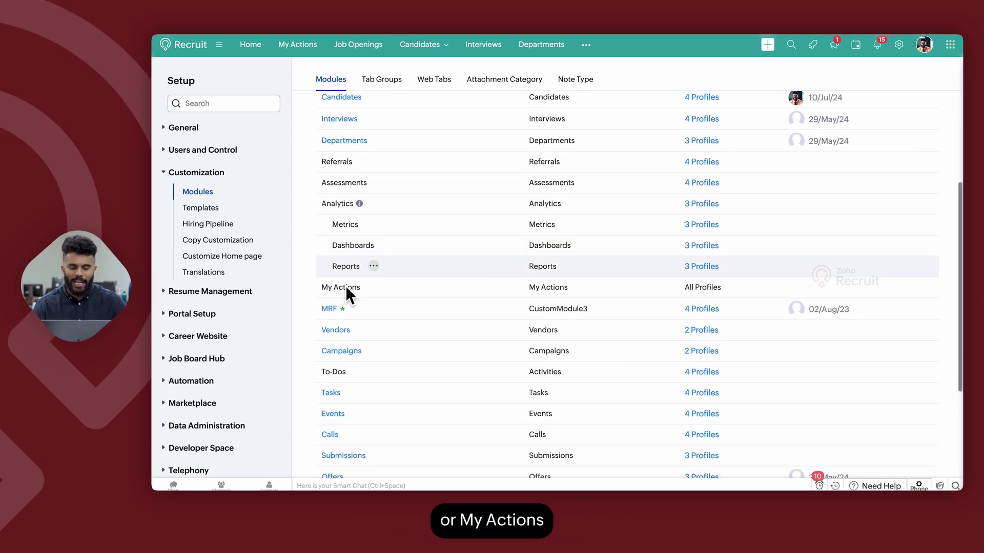
{"action": "scroll", "coordinate": [345, 287], "scroll_direction": "down", "scroll_amount": 4}
{"action": "scroll", "coordinate": [338, 290], "scroll_direction": "down", "scroll_amount": 3}
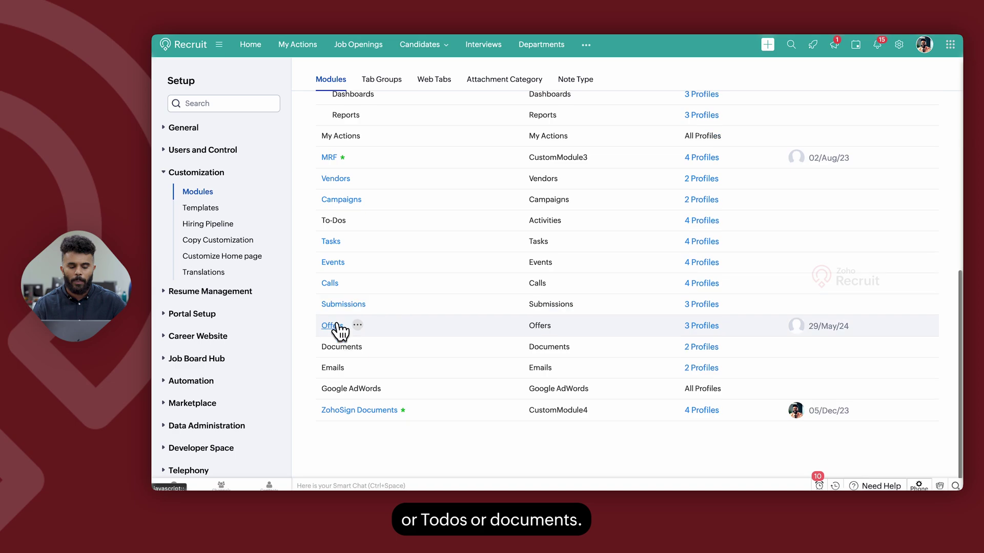
{"action": "scroll", "coordinate": [352, 300], "scroll_direction": "up", "scroll_amount": 10}
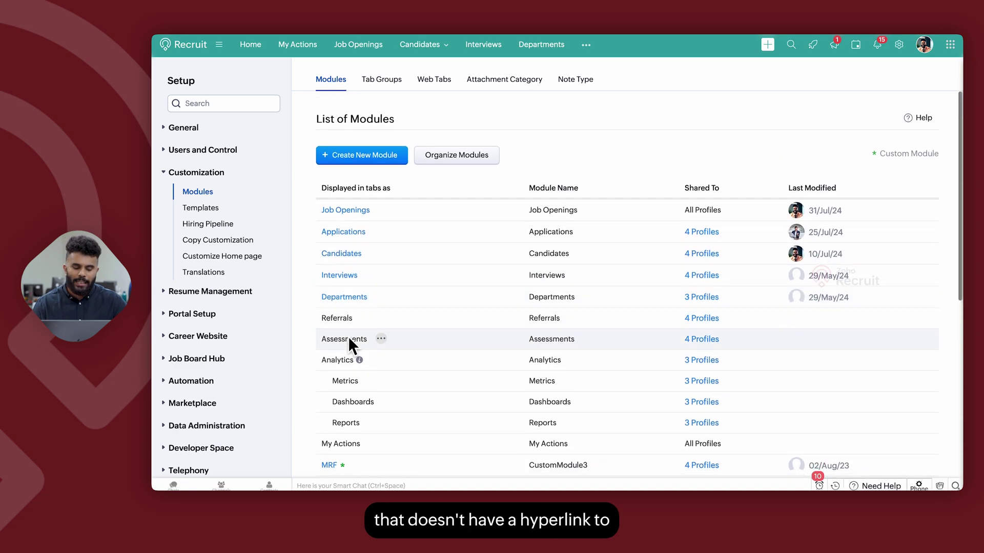
Step: Open the module permission settings of Job Openings and check which profiles can be given access
{"action": "scroll", "coordinate": [349, 339], "scroll_direction": "down", "scroll_amount": 1}
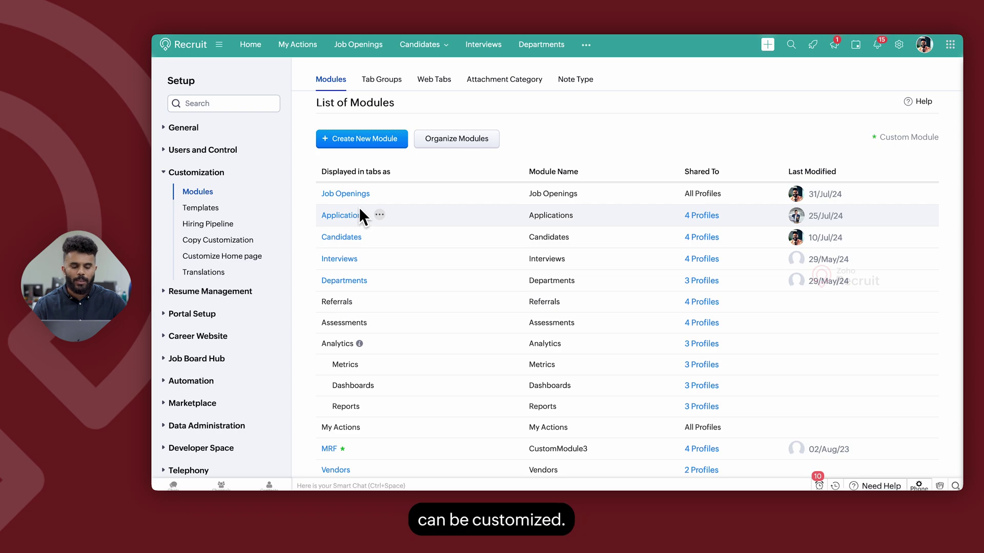
{"action": "mouse_move", "coordinate": [384, 194]}
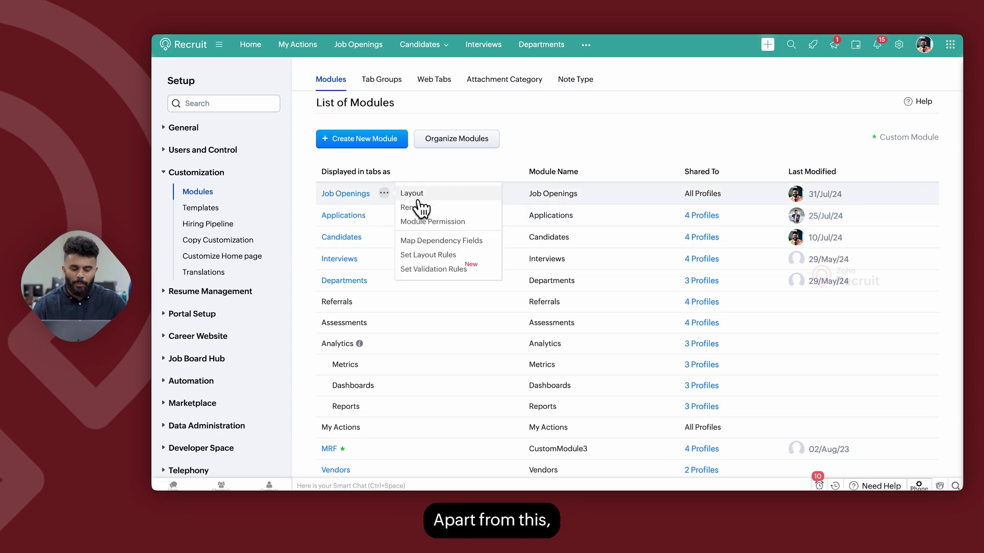
{"action": "left_click", "coordinate": [435, 221]}
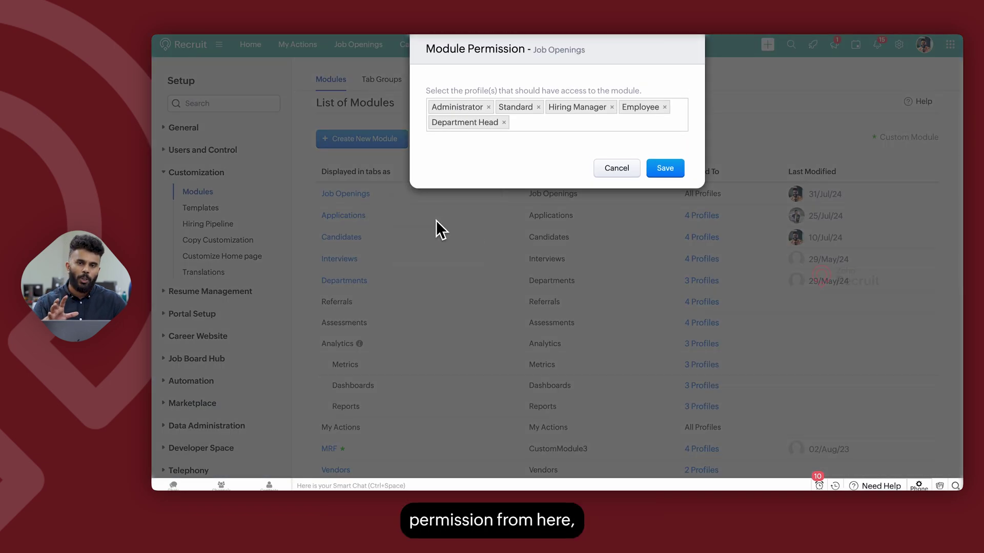
{"action": "left_click", "coordinate": [521, 123]}
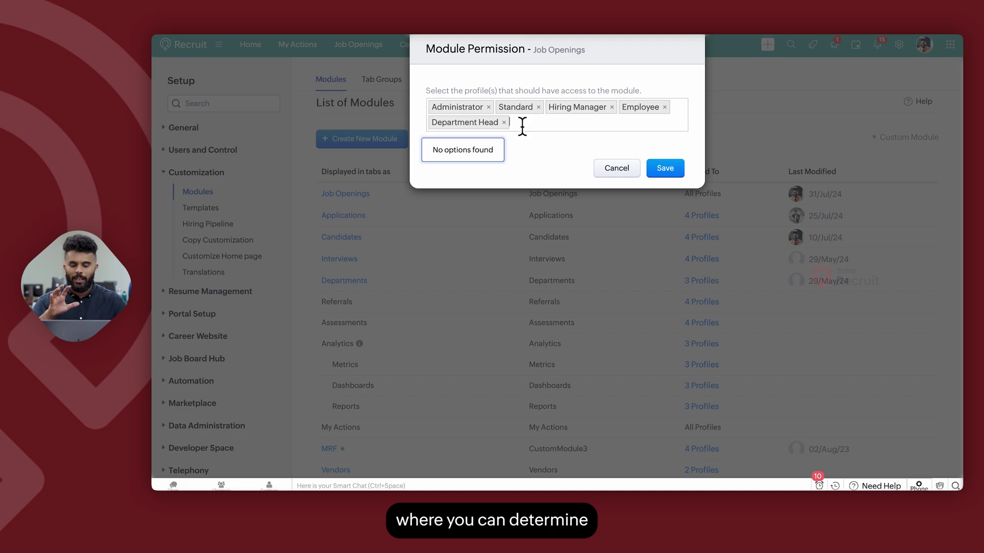